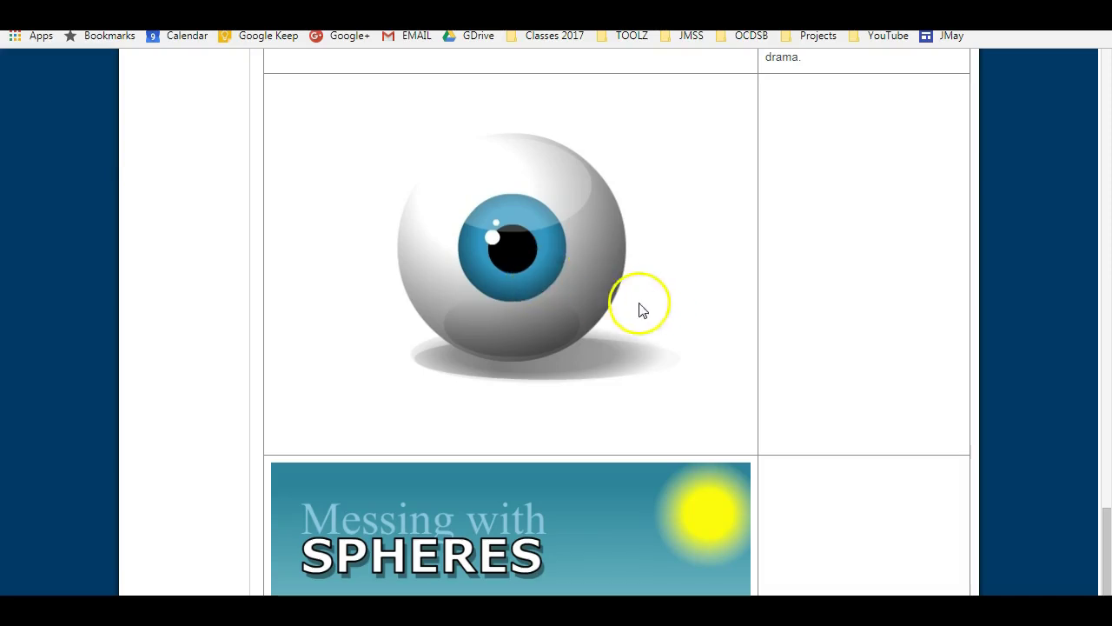
Switch to Adobe Flash CS4 Professional, shorten the timeline area, and create a new Flash File (ActionScript 2.0).
{"action": "key", "text": "alt+Tab"}
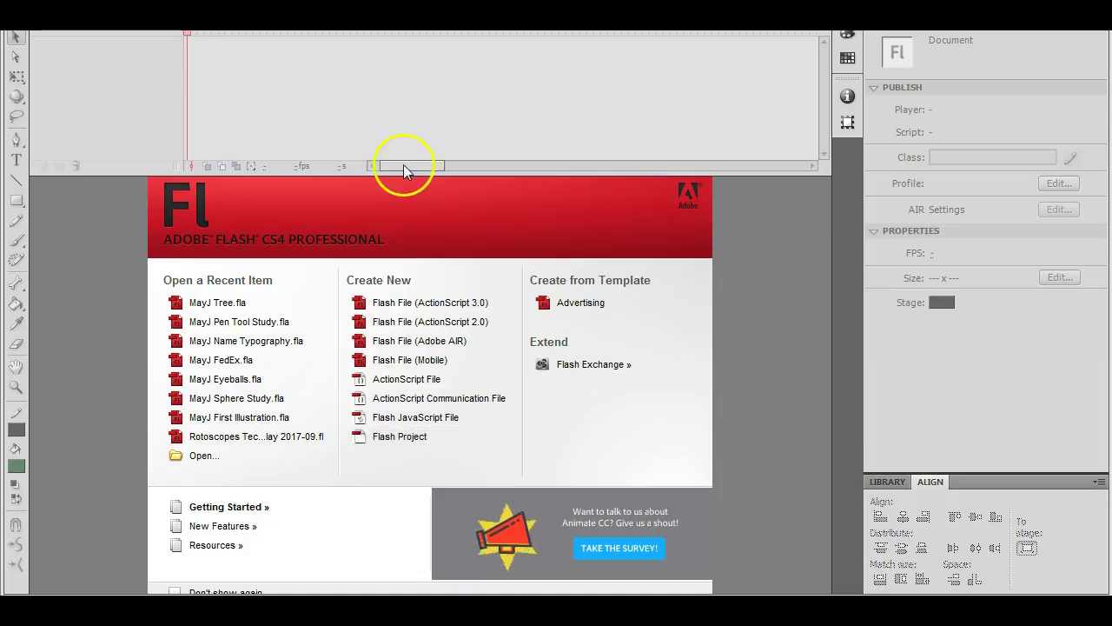
{"action": "left_click_drag", "start_coordinate": [137, 174], "coordinate": [143, 107]}
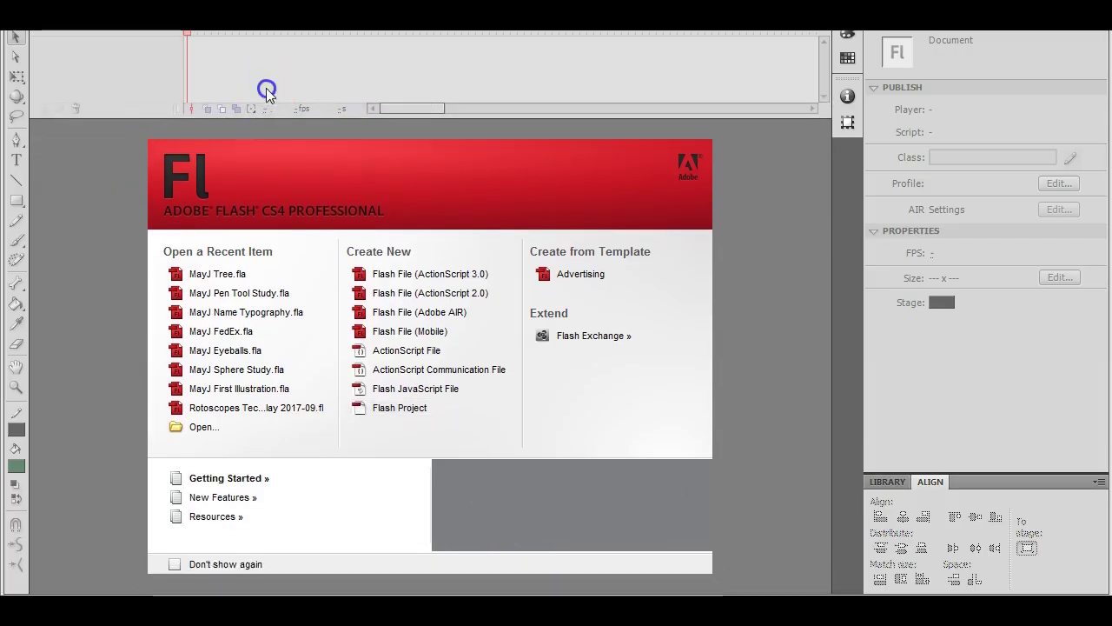
{"action": "left_click", "coordinate": [466, 295]}
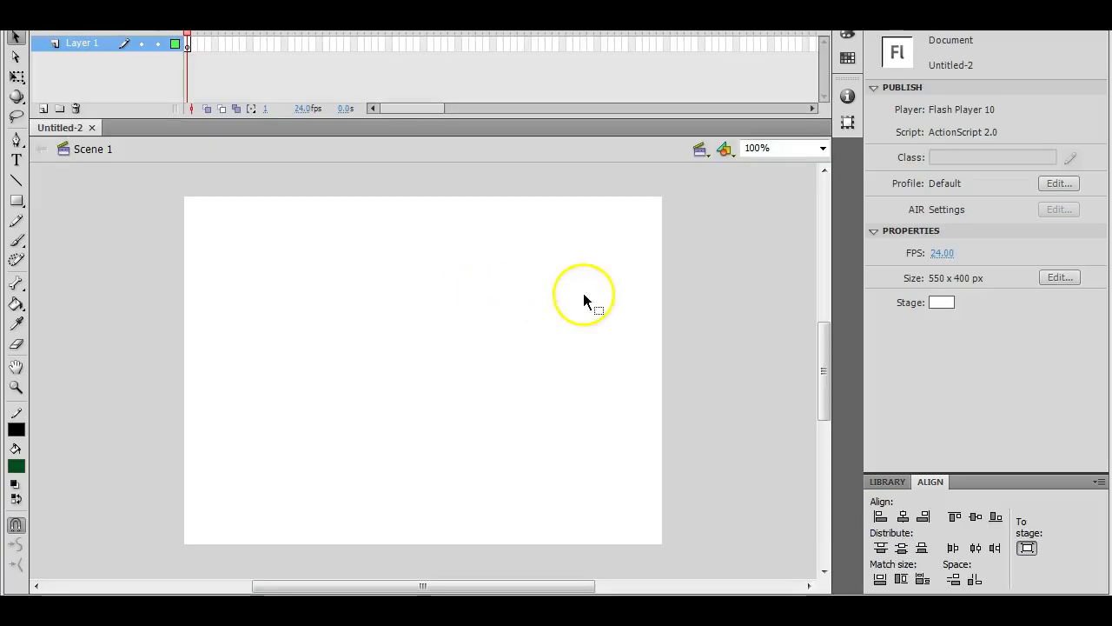
Set the document dimensions to 800 px wide by 450 px high and fit the stage in the view.
{"action": "left_click", "coordinate": [1061, 277]}
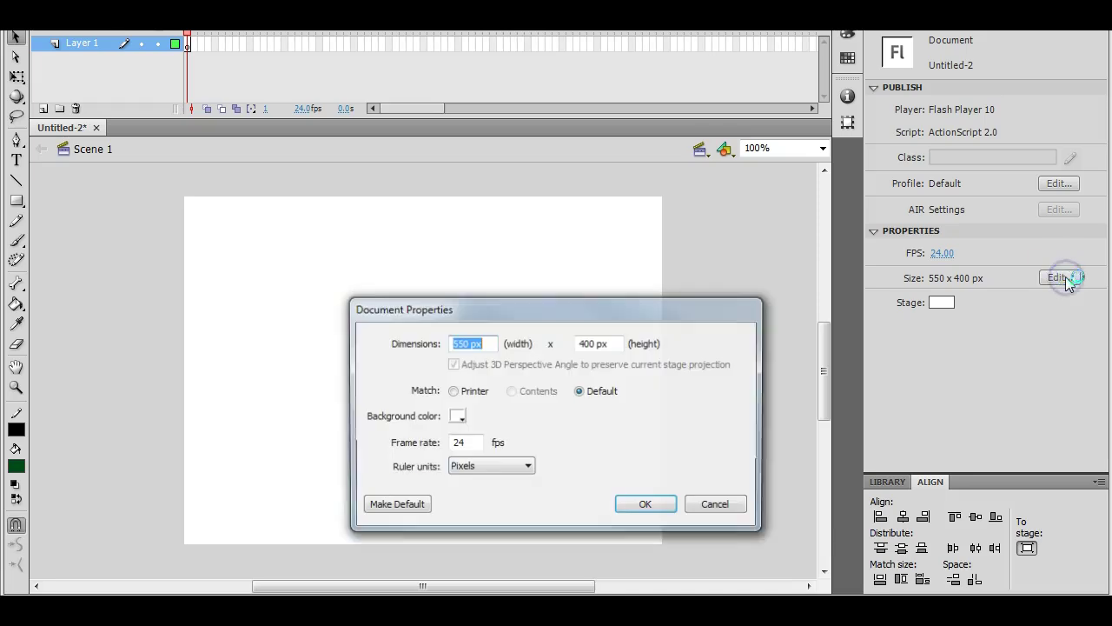
{"action": "type", "text": "80"}
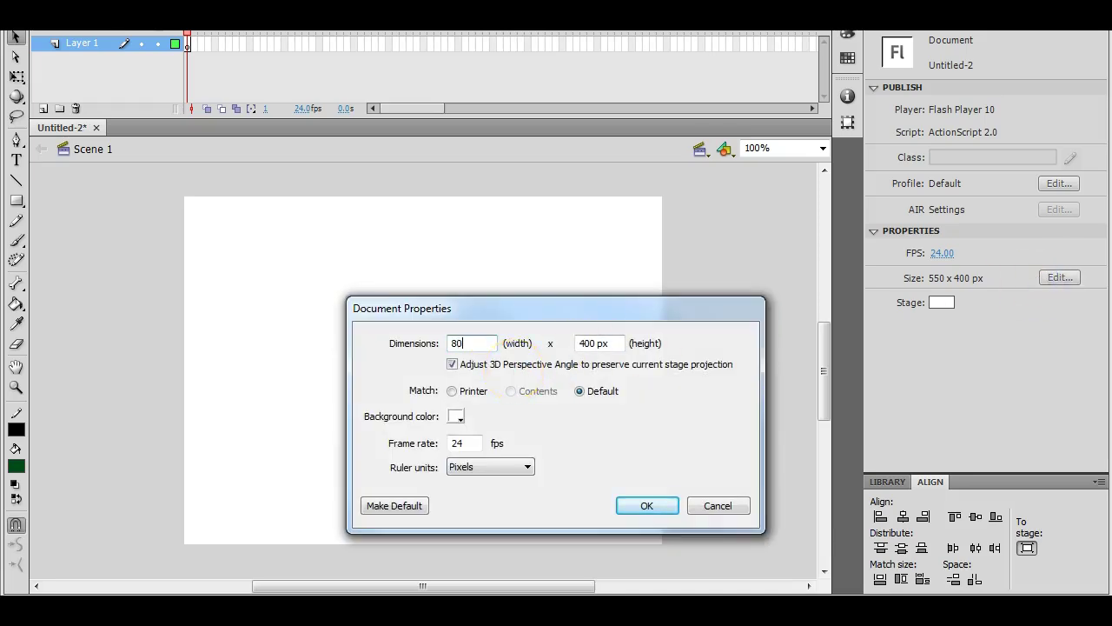
{"action": "type", "text": "450"}
{"action": "left_click", "coordinate": [647, 506]}
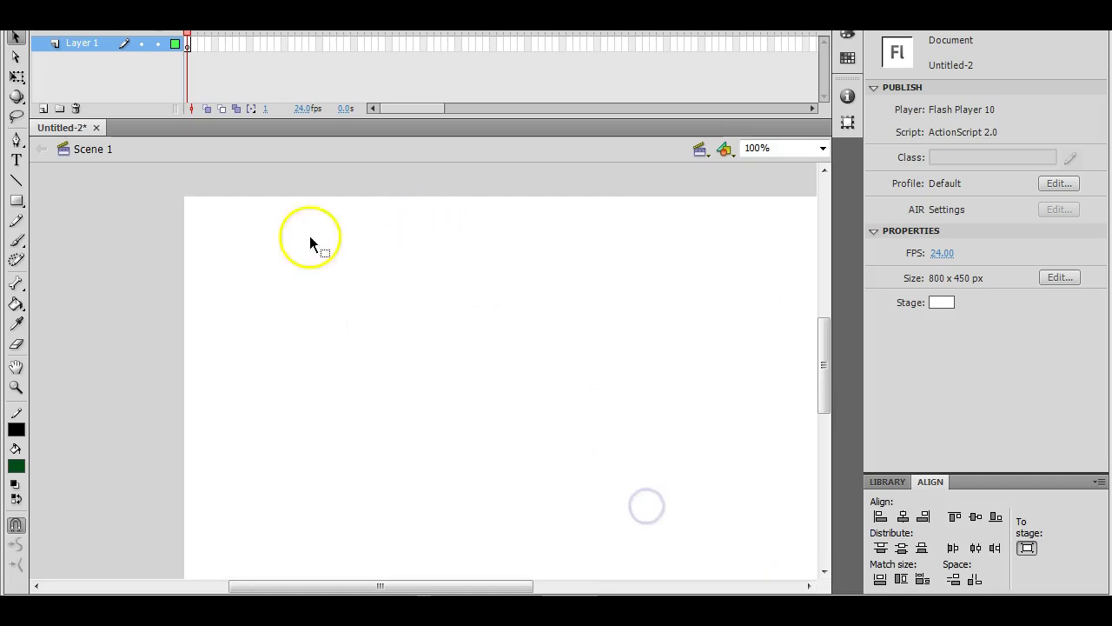
{"action": "double_click", "coordinate": [15, 365]}
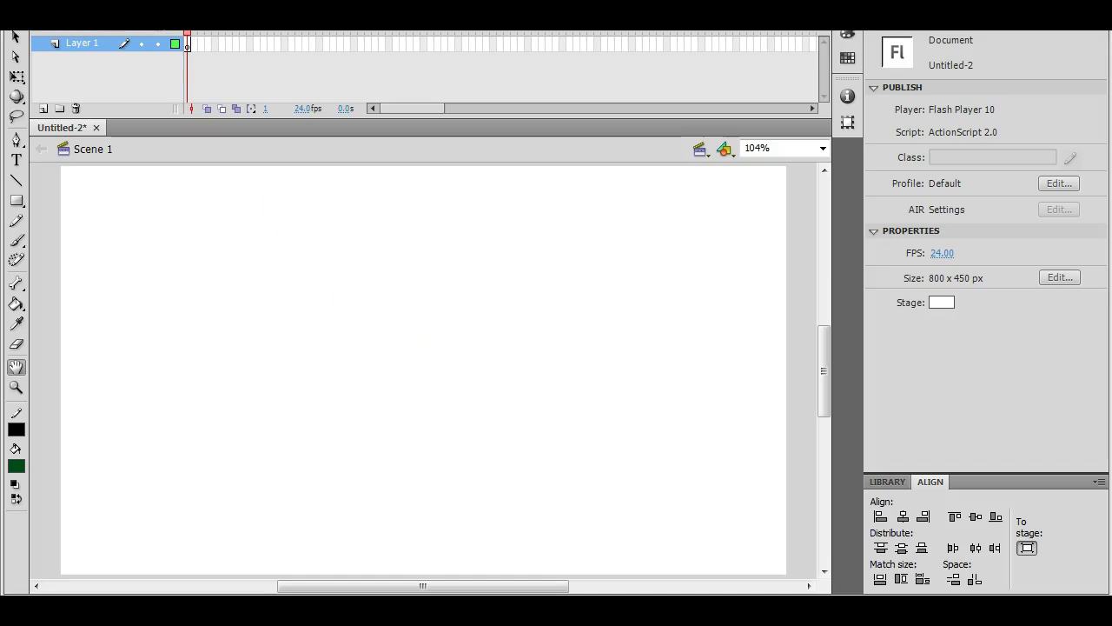
Rename Layer 1 as Eyeball and draw a circle about 356 px in diameter near the middle of the stage.
{"action": "double_click", "coordinate": [87, 45]}
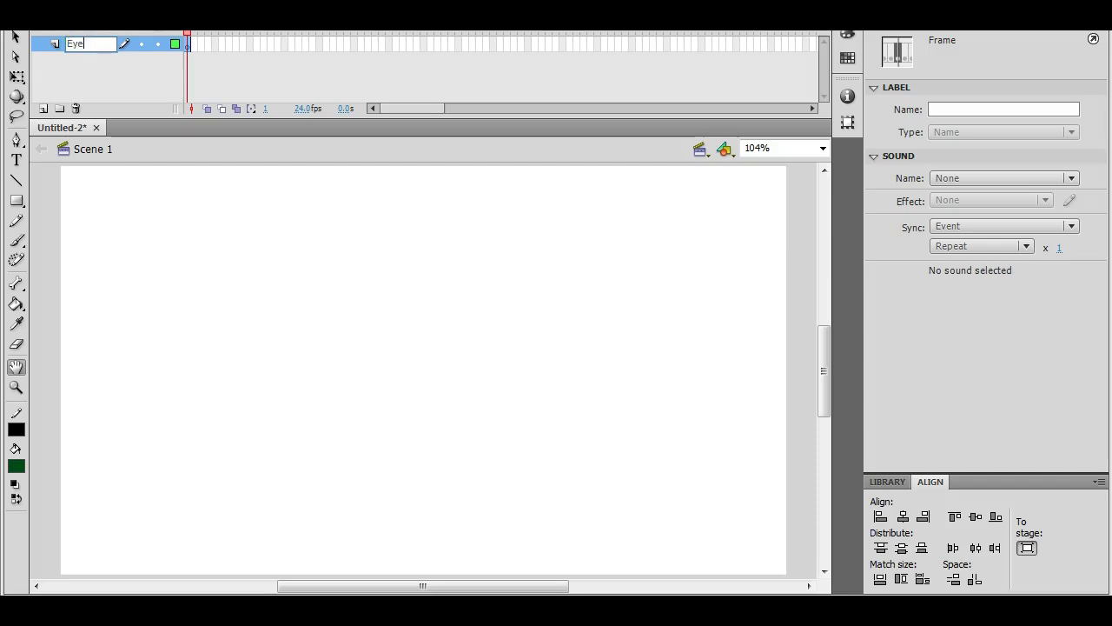
{"action": "key", "text": "Return"}
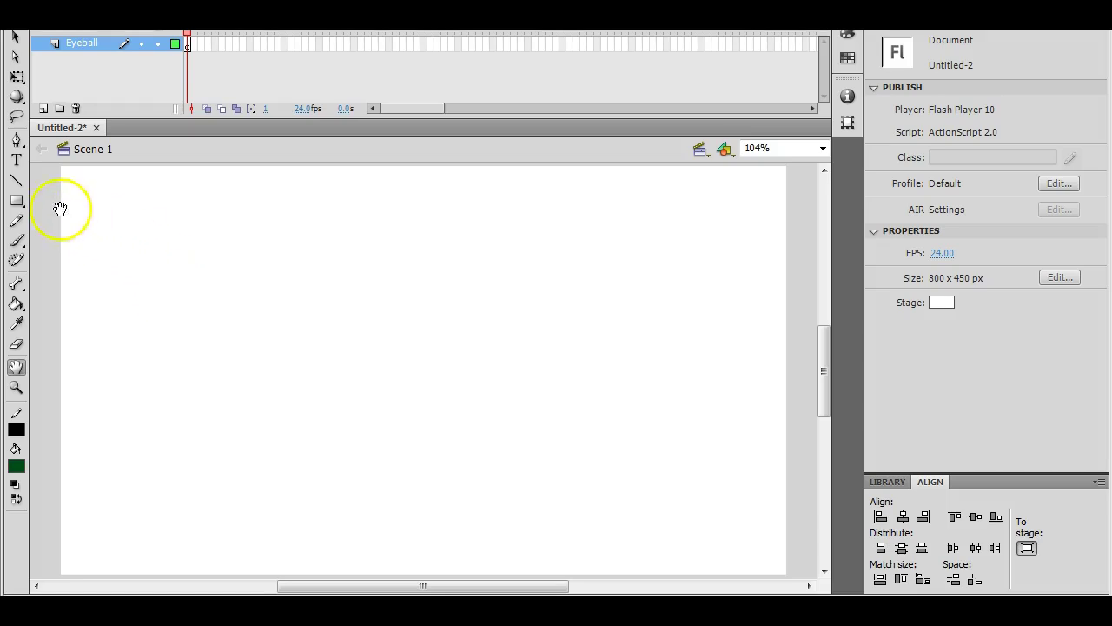
{"action": "left_click_drag", "start_coordinate": [15, 206], "coordinate": [117, 220]}
{"action": "left_click", "coordinate": [118, 221]}
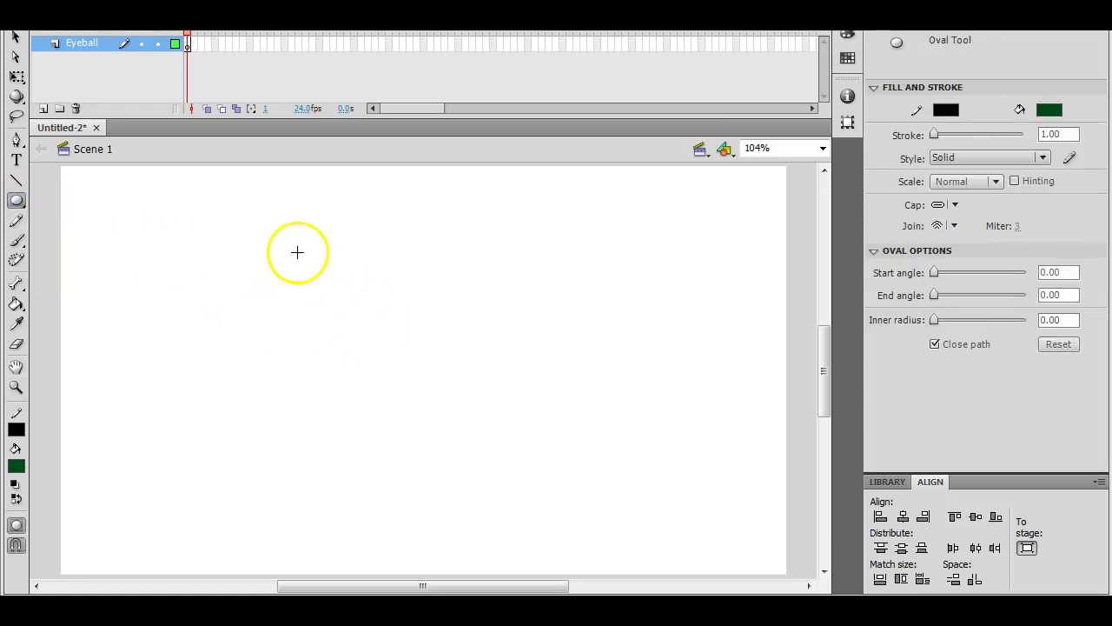
{"action": "mouse_move", "coordinate": [278, 225]}
{"action": "left_mouse_down"}
{"action": "mouse_move", "coordinate": [380, 348]}
{"action": "mouse_move", "coordinate": [579, 542]}
{"action": "left_mouse_up"}
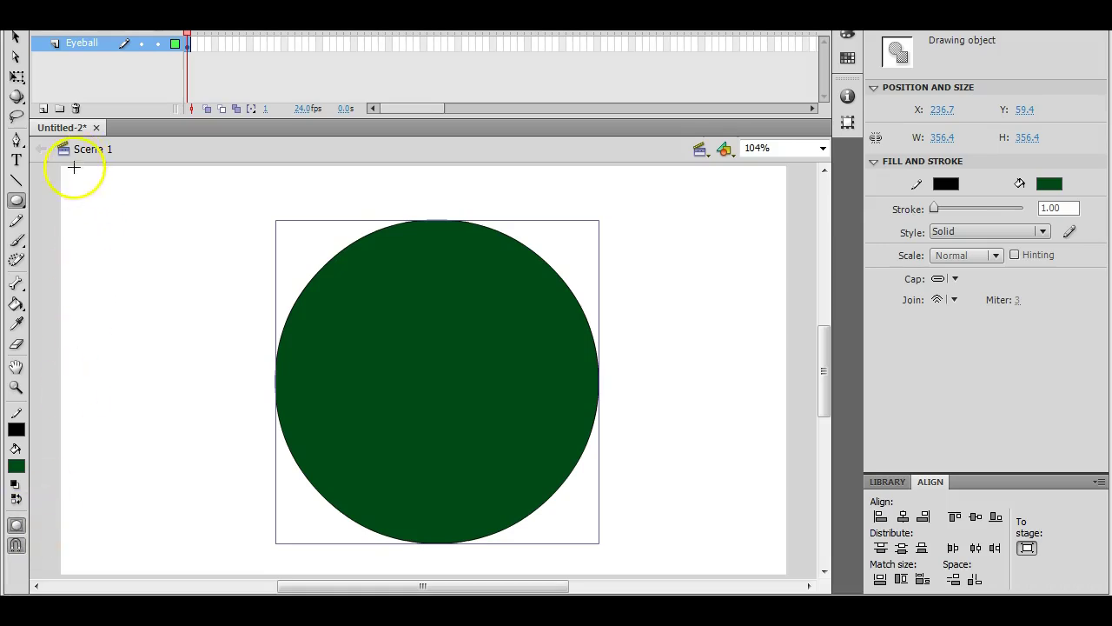
Enter the circle's drawing object and delete its black outline, leaving only the fill.
{"action": "left_click", "coordinate": [15, 38]}
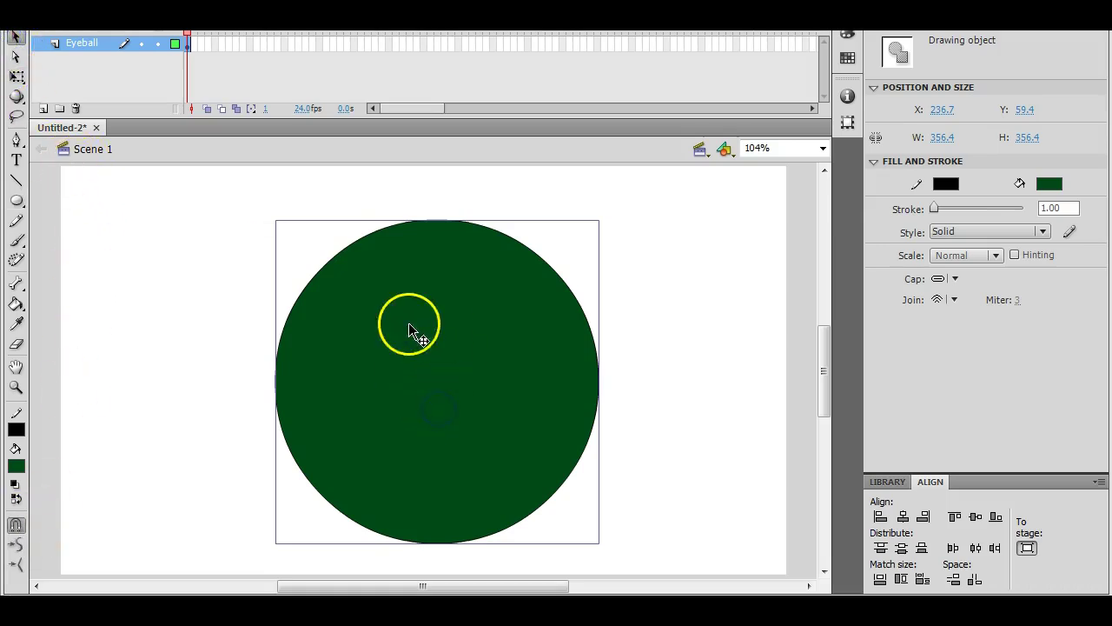
{"action": "double_click", "coordinate": [428, 374]}
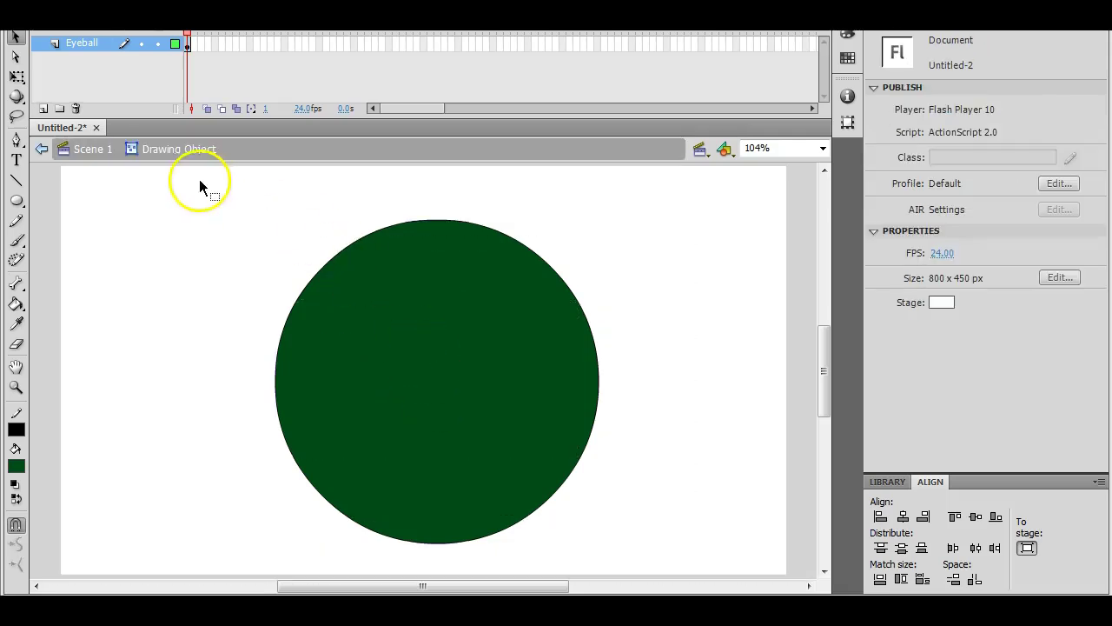
{"action": "left_click", "coordinate": [474, 374]}
{"action": "left_click", "coordinate": [451, 350]}
{"action": "left_click", "coordinate": [423, 365]}
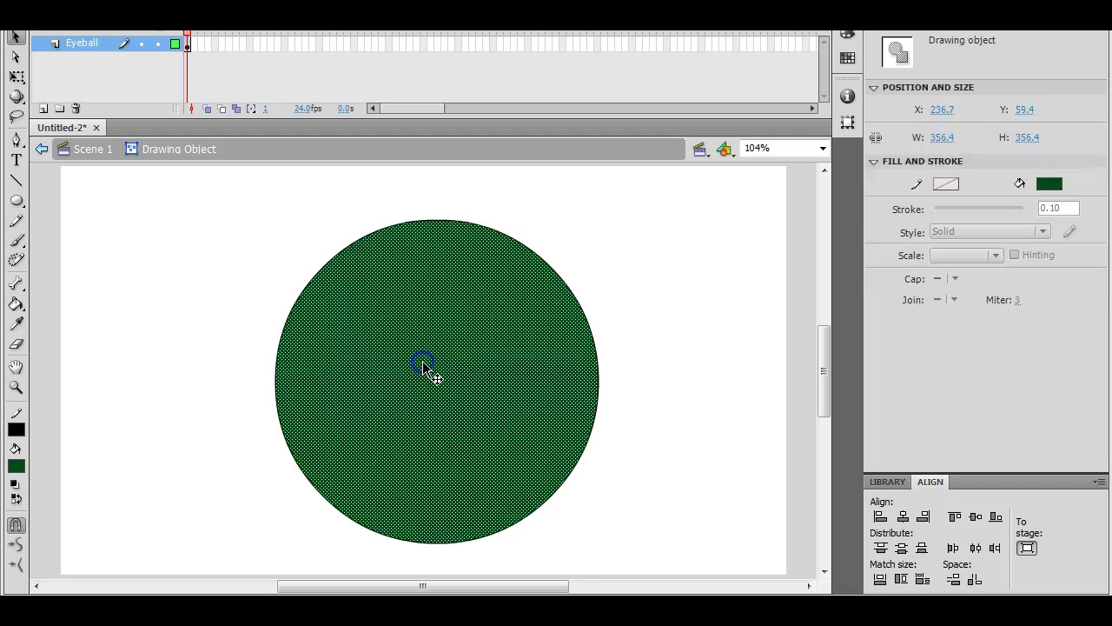
{"action": "left_click", "coordinate": [337, 239]}
{"action": "left_click", "coordinate": [342, 248]}
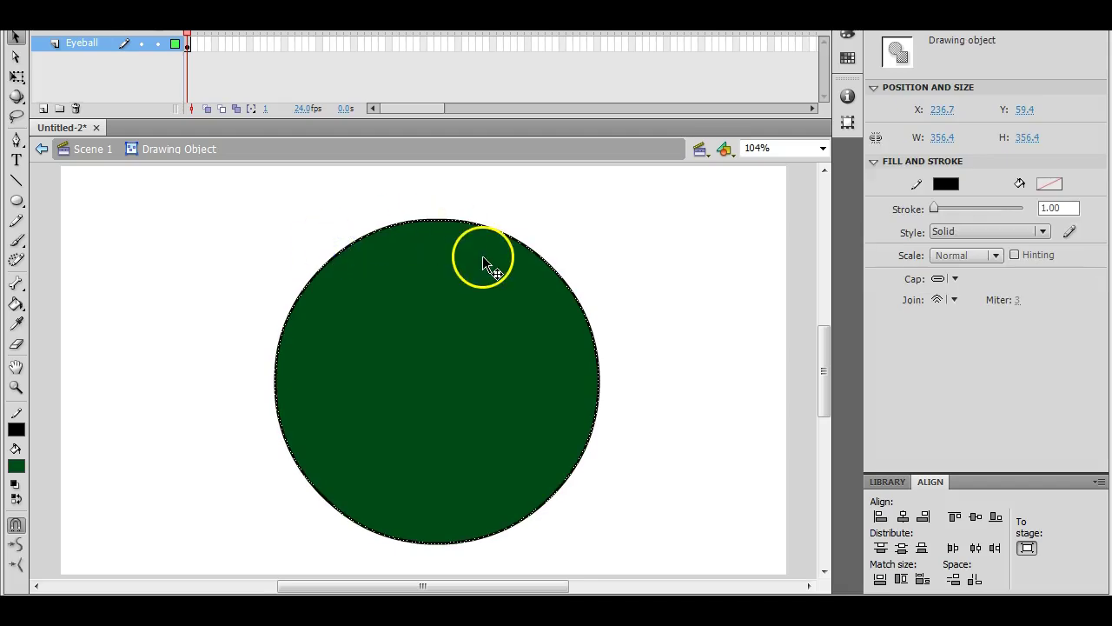
{"action": "key", "text": "Delete"}
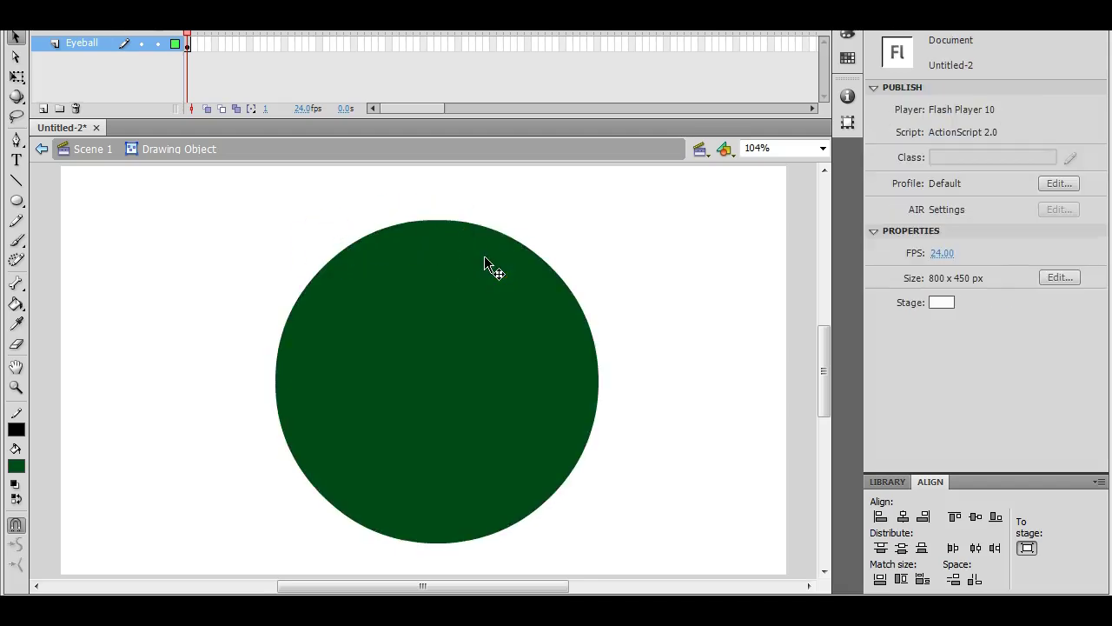
Change the circle's fill from solid green to a radial gradient.
{"action": "left_click", "coordinate": [470, 345]}
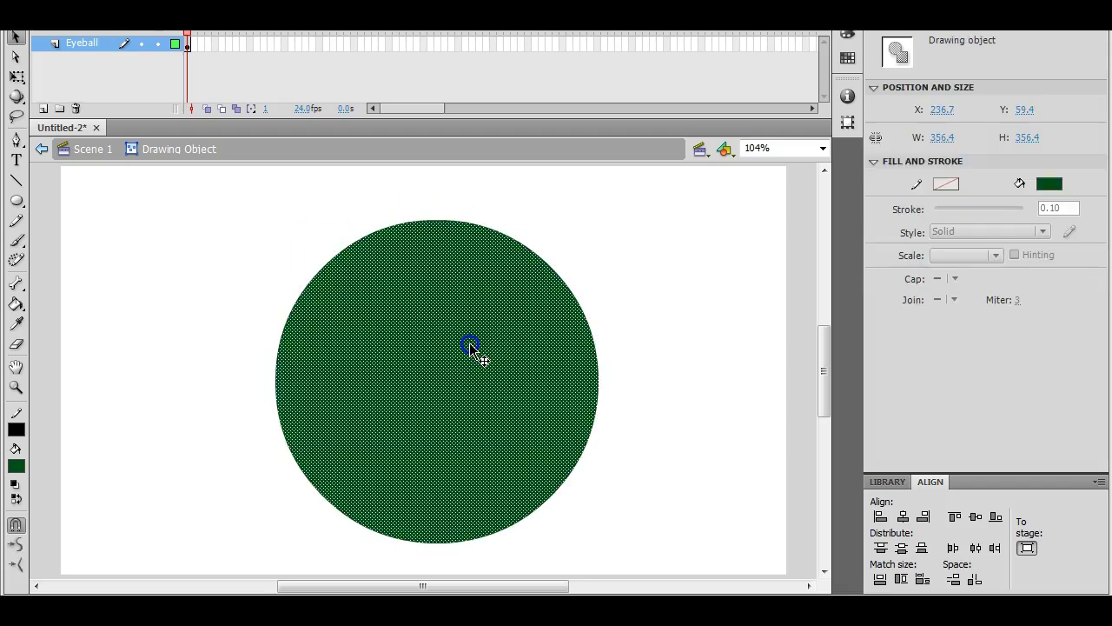
{"action": "left_click", "coordinate": [847, 37]}
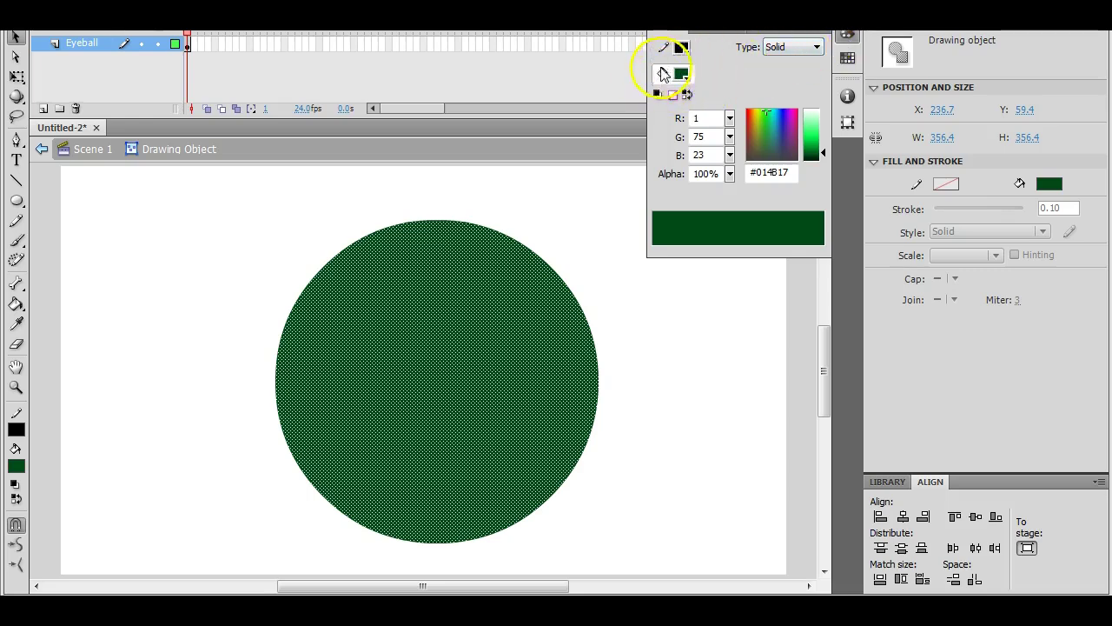
{"action": "left_click", "coordinate": [789, 49]}
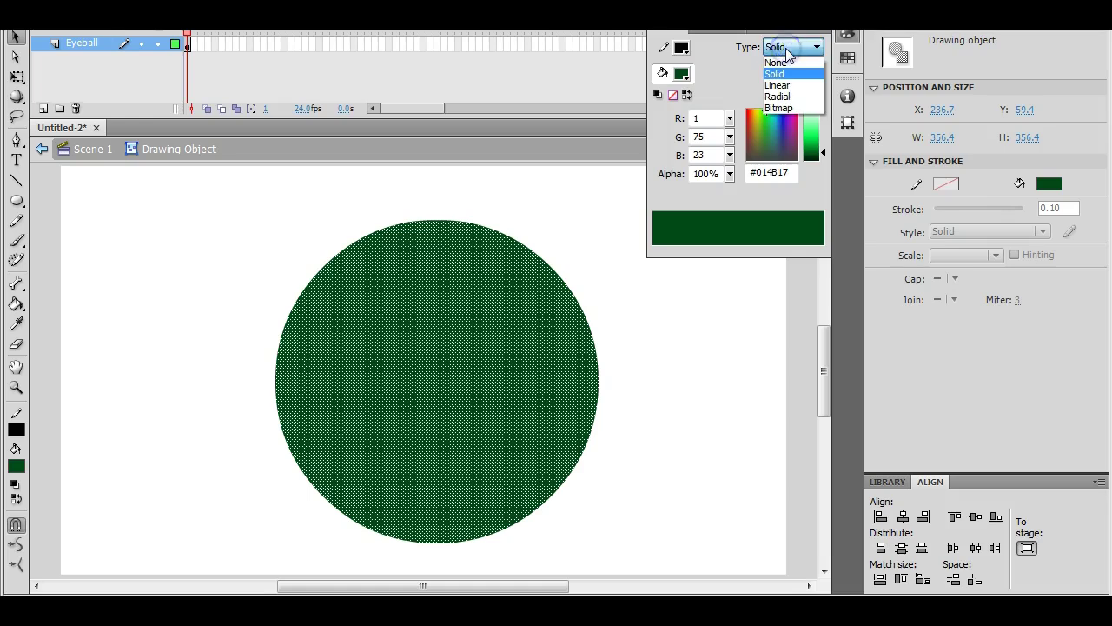
{"action": "left_click", "coordinate": [784, 97]}
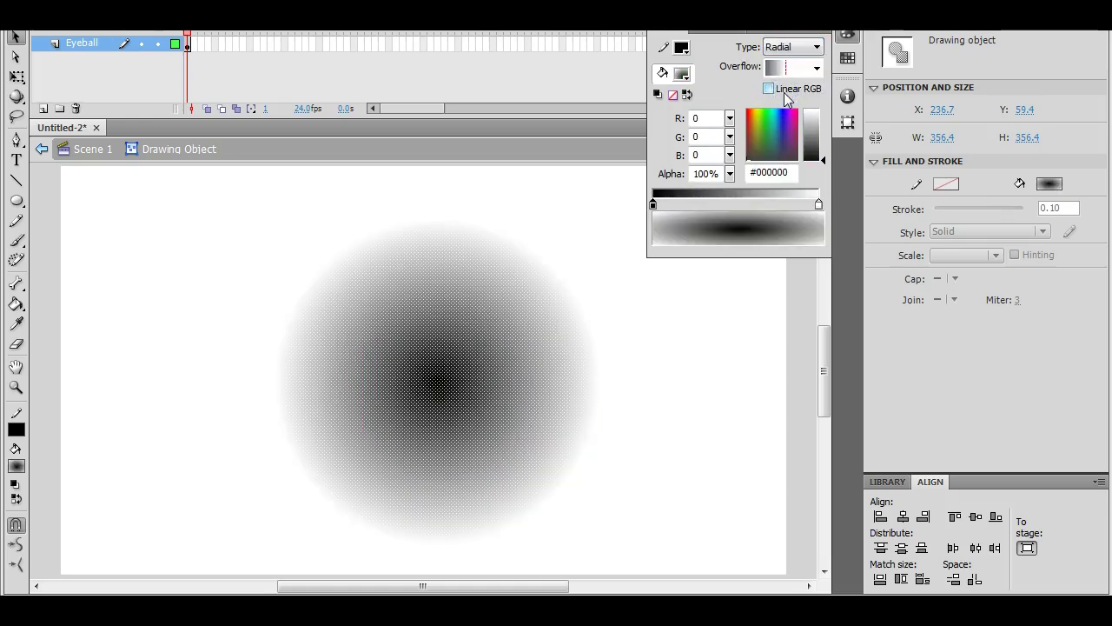
Swap the gradient's two colour stops so white is at the circle's centre and black at its edge.
{"action": "left_click", "coordinate": [653, 205]}
{"action": "left_click", "coordinate": [819, 205]}
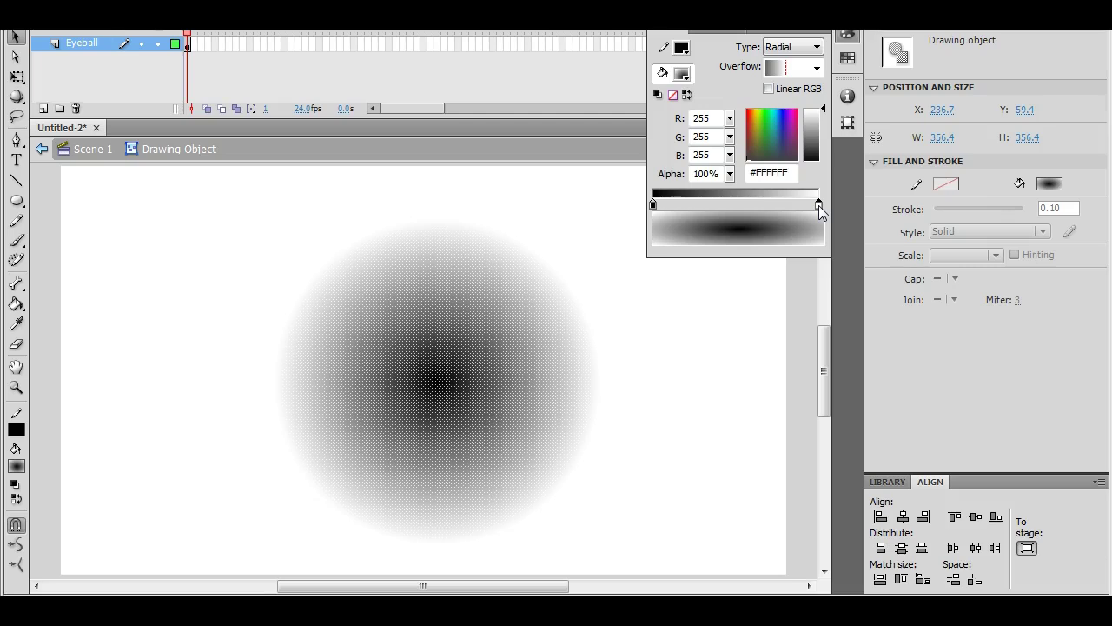
{"action": "left_click_drag", "start_coordinate": [820, 211], "coordinate": [720, 205]}
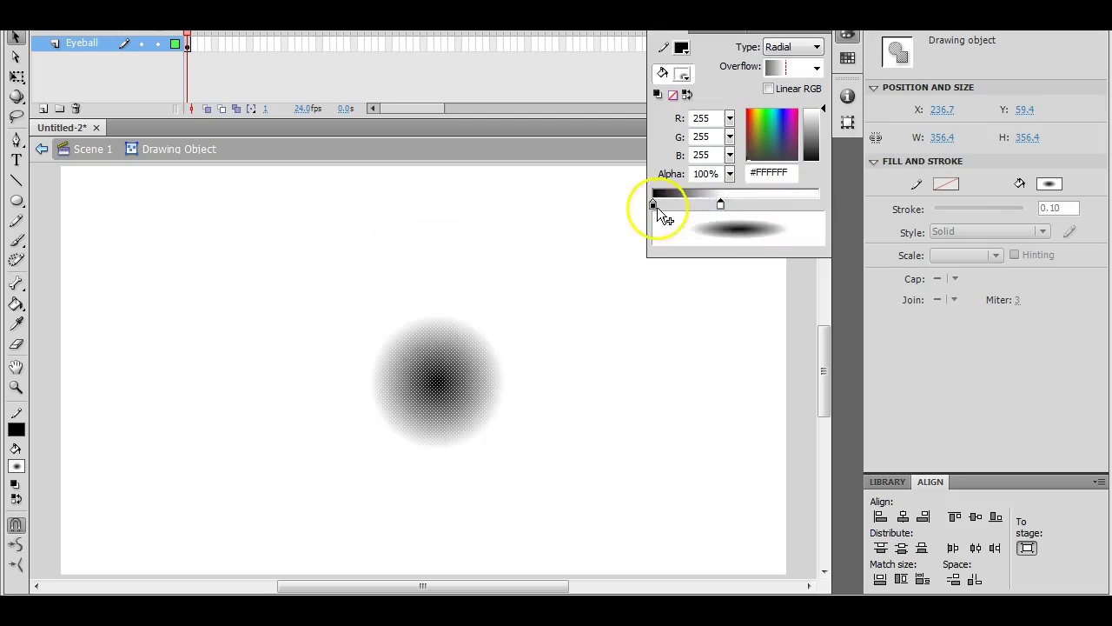
{"action": "left_click_drag", "start_coordinate": [653, 207], "coordinate": [819, 205]}
{"action": "left_click_drag", "start_coordinate": [721, 209], "coordinate": [649, 206]}
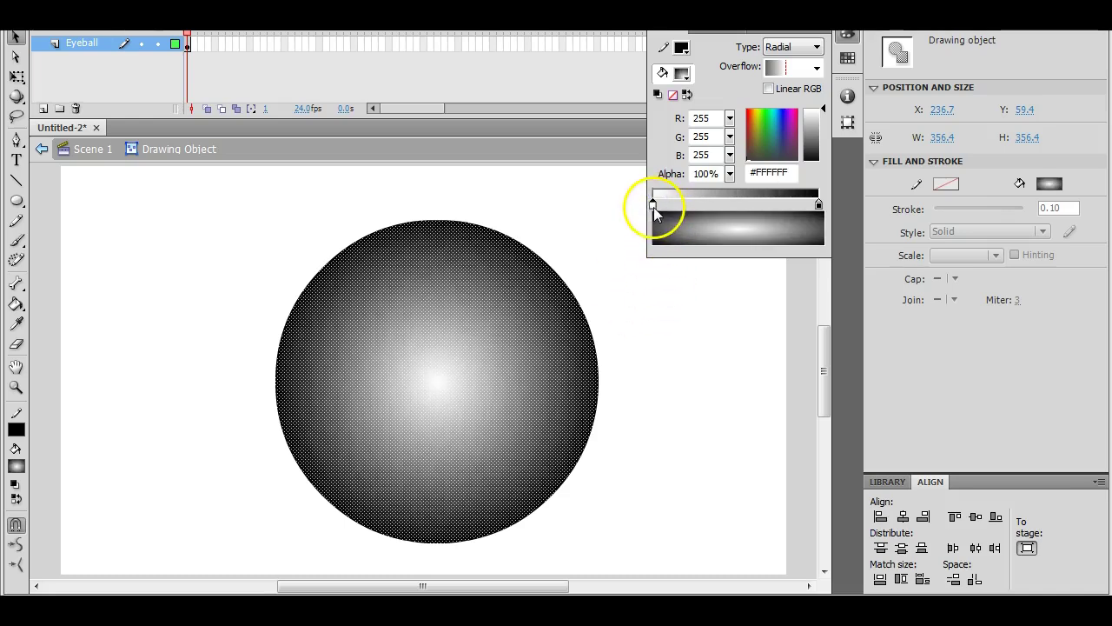
Lighten the gradient's outer stop to grey #A2A2A2 and set its centre stop to light grey #EEEEEE.
{"action": "left_click", "coordinate": [819, 205]}
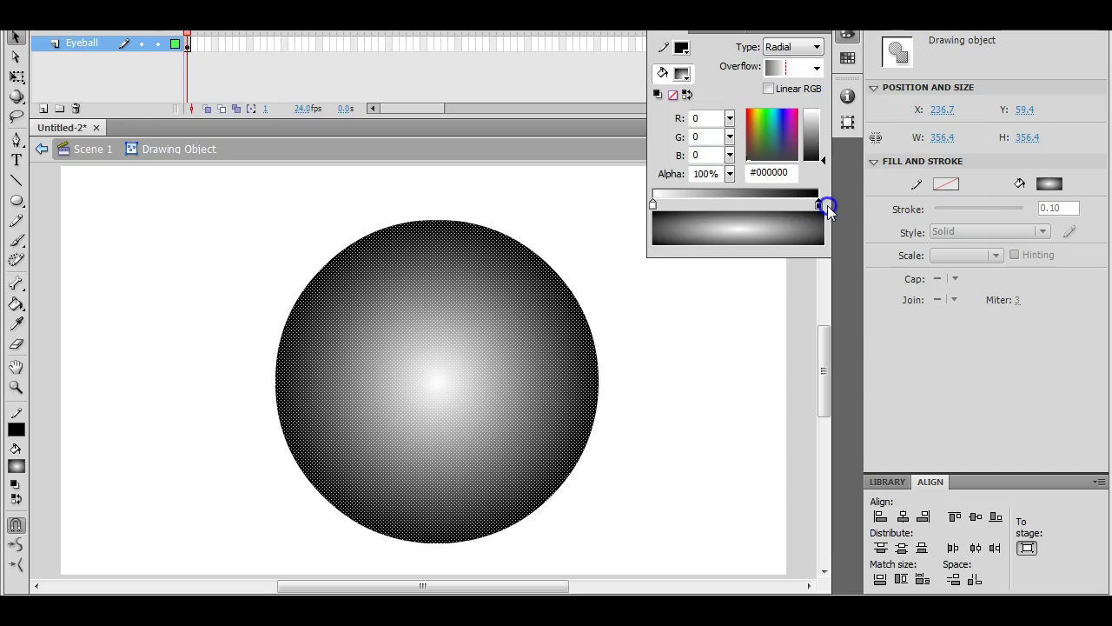
{"action": "left_click", "coordinate": [819, 205]}
{"action": "left_click_drag", "start_coordinate": [825, 192], "coordinate": [827, 127]}
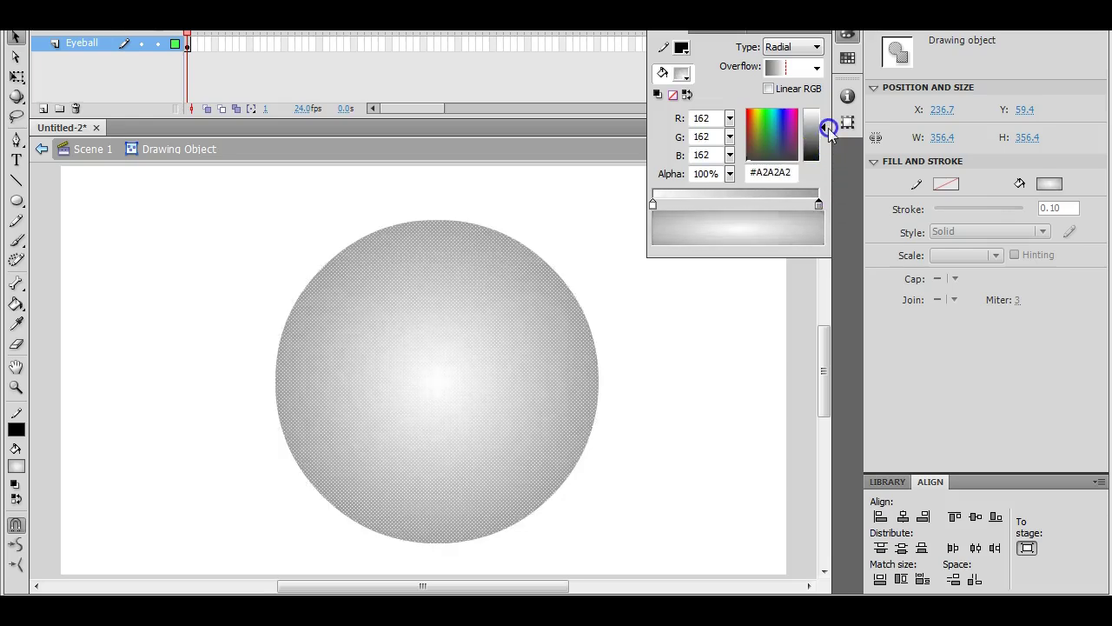
{"action": "left_click", "coordinate": [654, 205]}
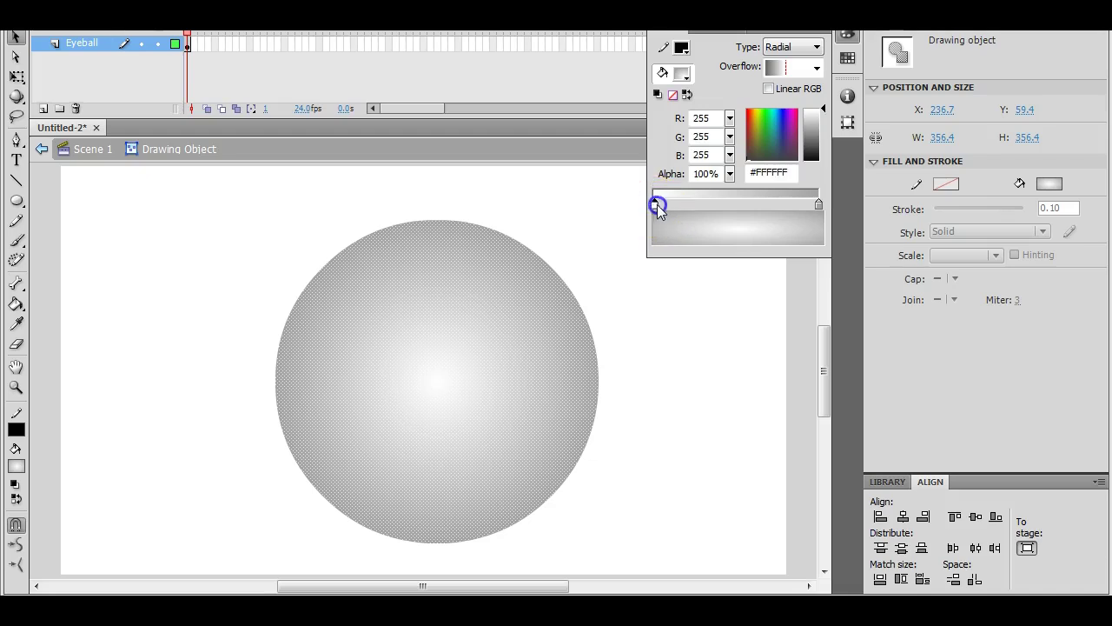
{"action": "left_click", "coordinate": [824, 113]}
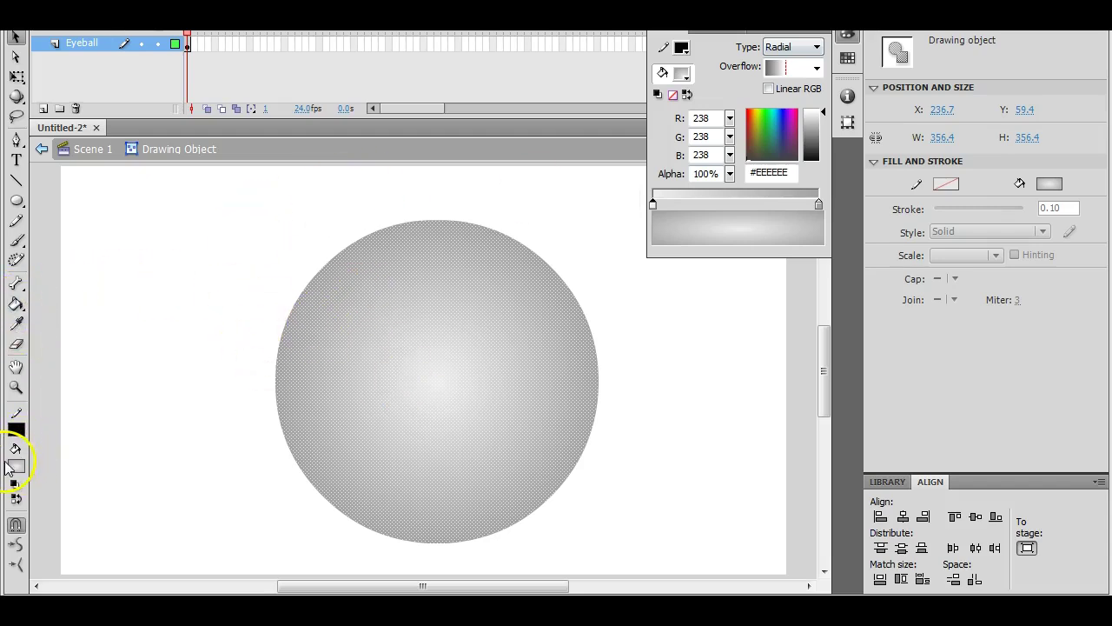
Move the gradient highlight to the circle's upper right with the Paint Bucket and return to Scene 1.
{"action": "left_click", "coordinate": [17, 306]}
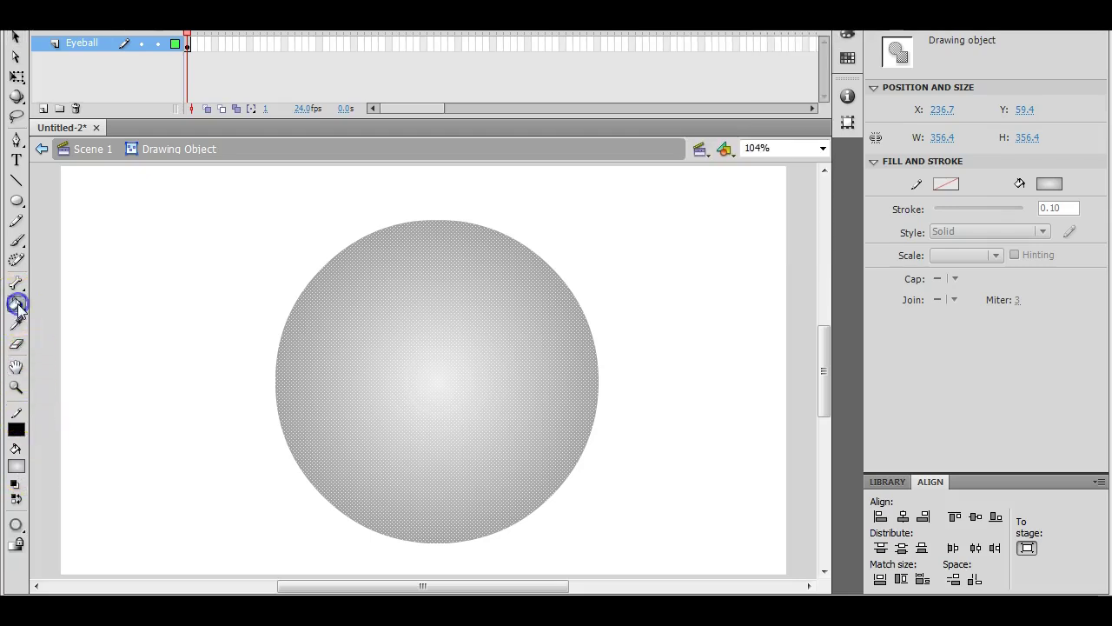
{"action": "left_click", "coordinate": [461, 283]}
{"action": "left_click", "coordinate": [479, 305]}
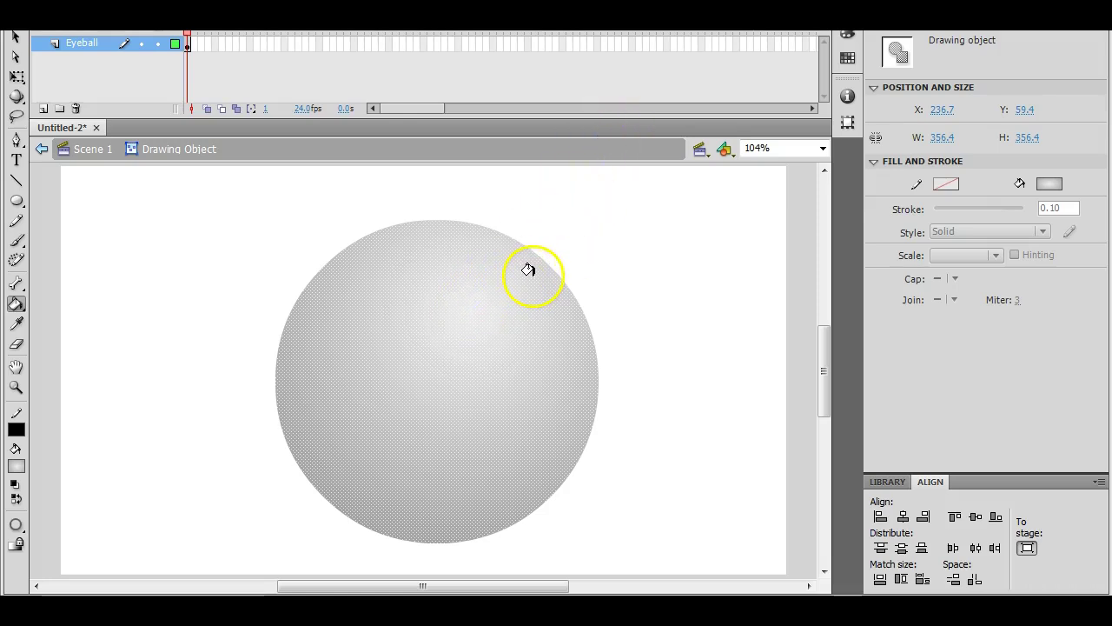
{"action": "left_click", "coordinate": [91, 151]}
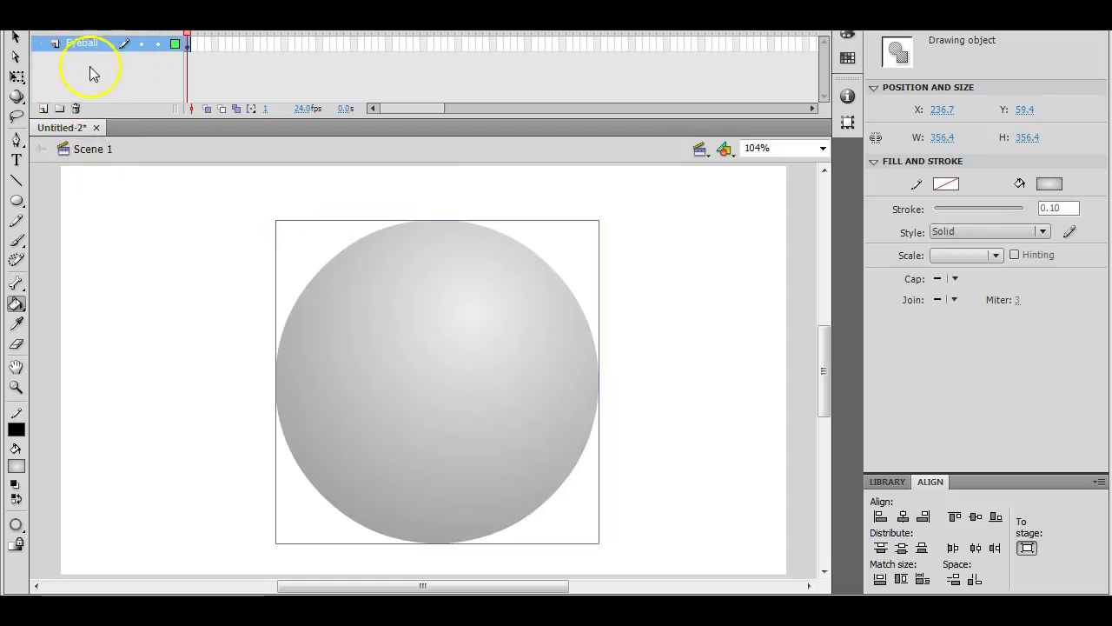
Add a new layer above Eyeball and name it Iris.
{"action": "left_click", "coordinate": [43, 108]}
{"action": "double_click", "coordinate": [82, 43]}
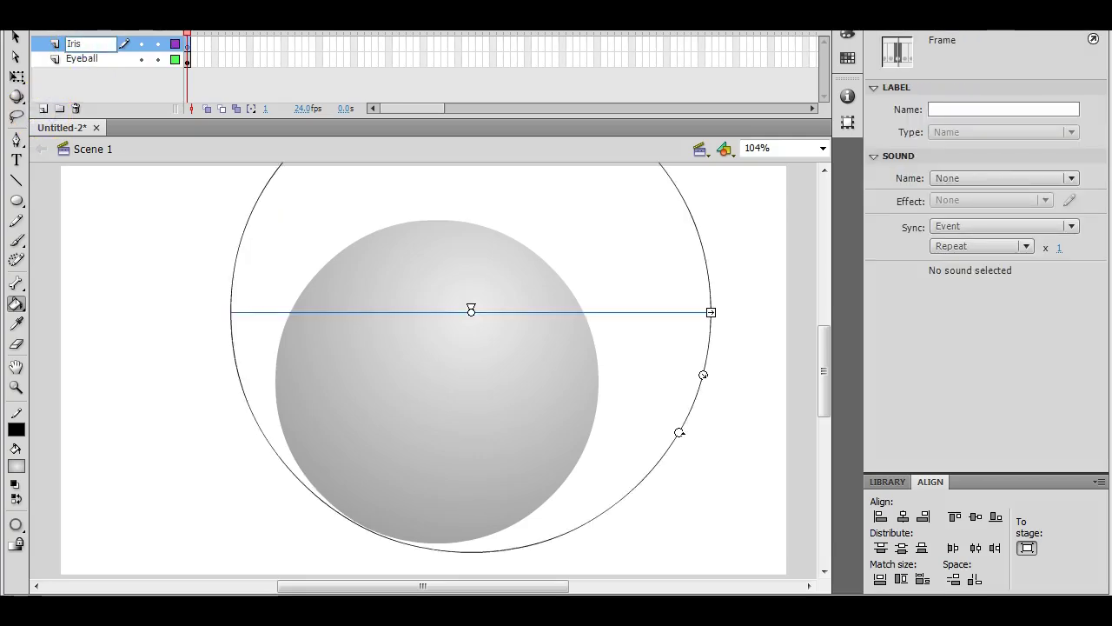
{"action": "key", "text": "Return"}
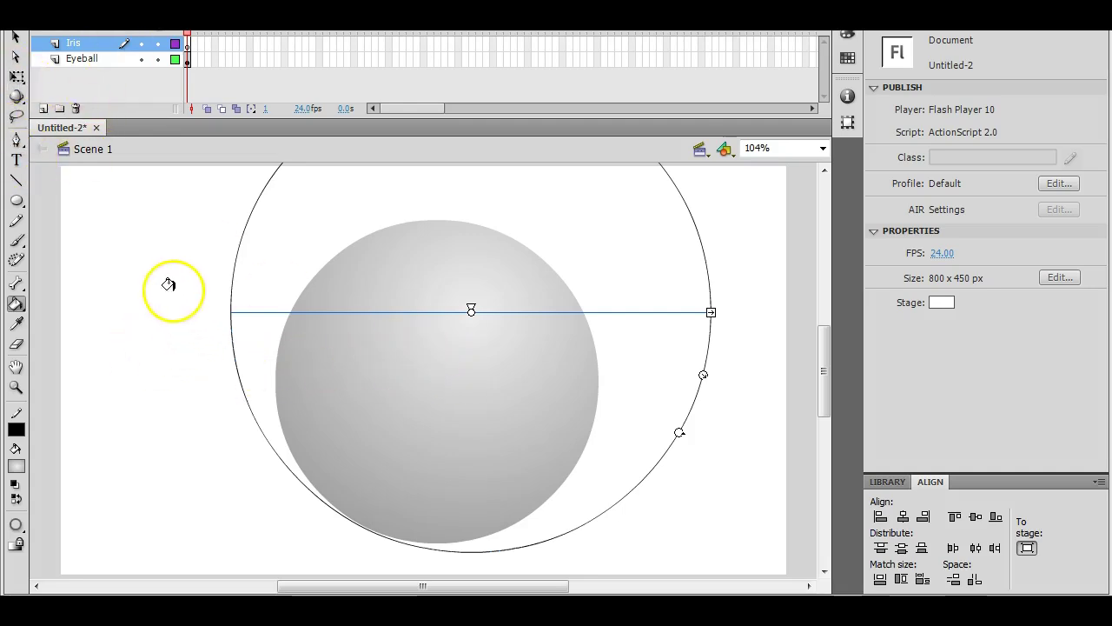
Draw a teal #009999 circle about 157 px in diameter near the eyeball's centre on the Iris layer with the Oval tool.
{"action": "left_click", "coordinate": [15, 38]}
{"action": "left_click", "coordinate": [227, 382]}
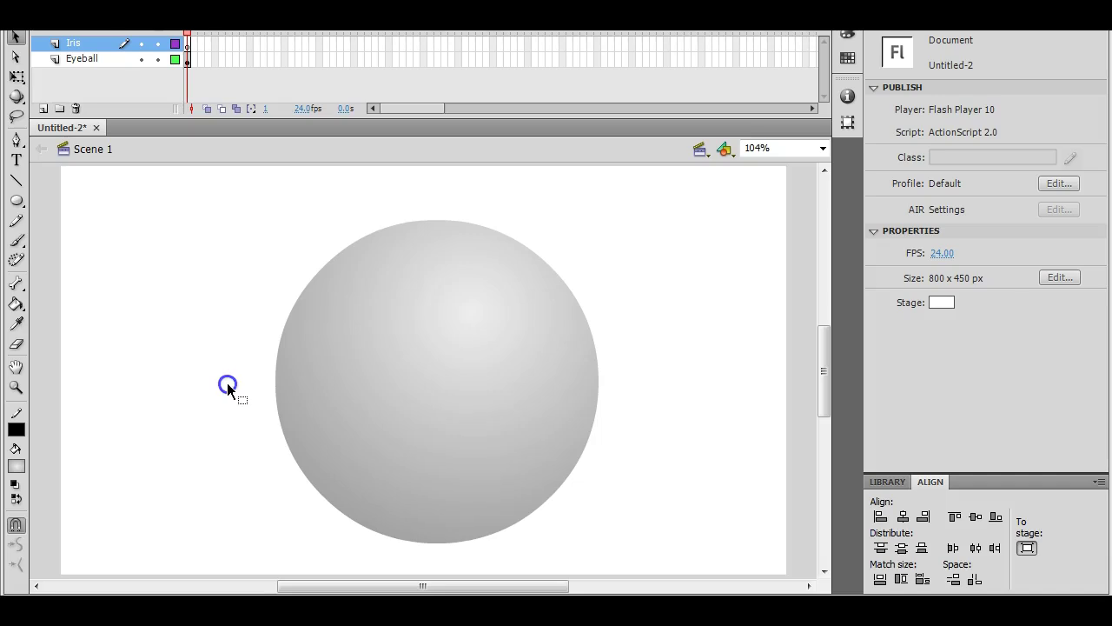
{"action": "left_click", "coordinate": [16, 467]}
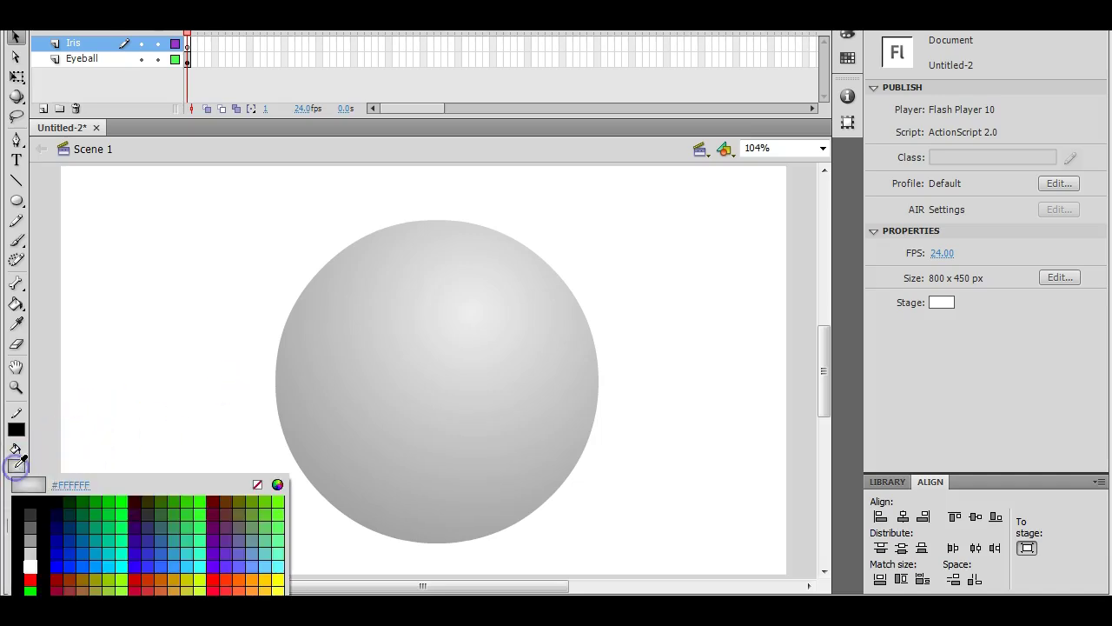
{"action": "left_click", "coordinate": [104, 535]}
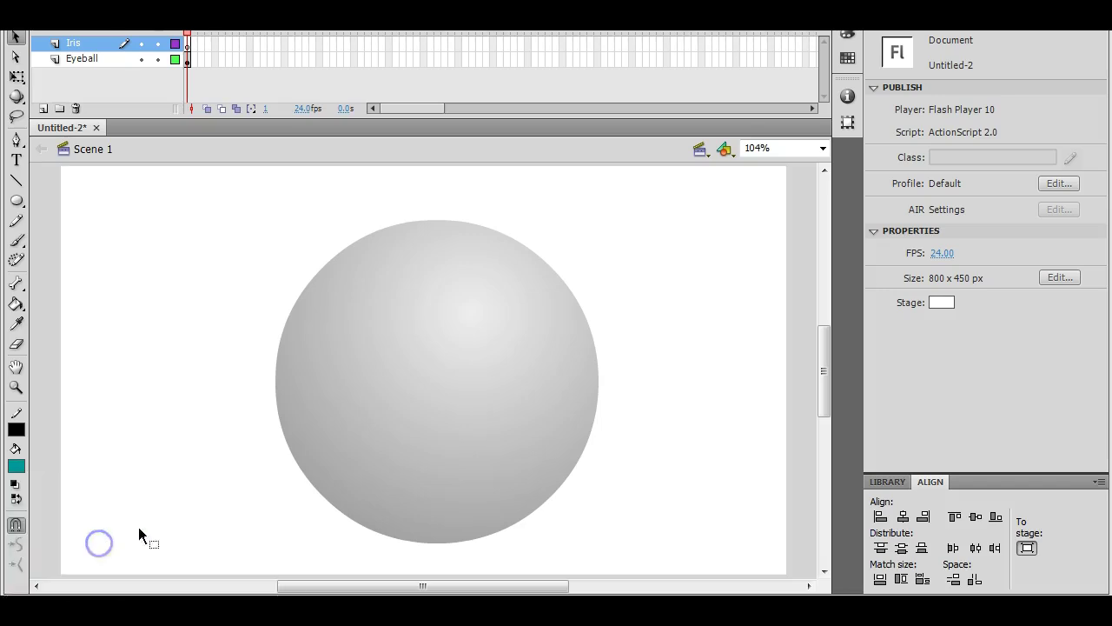
{"action": "left_click", "coordinate": [17, 201]}
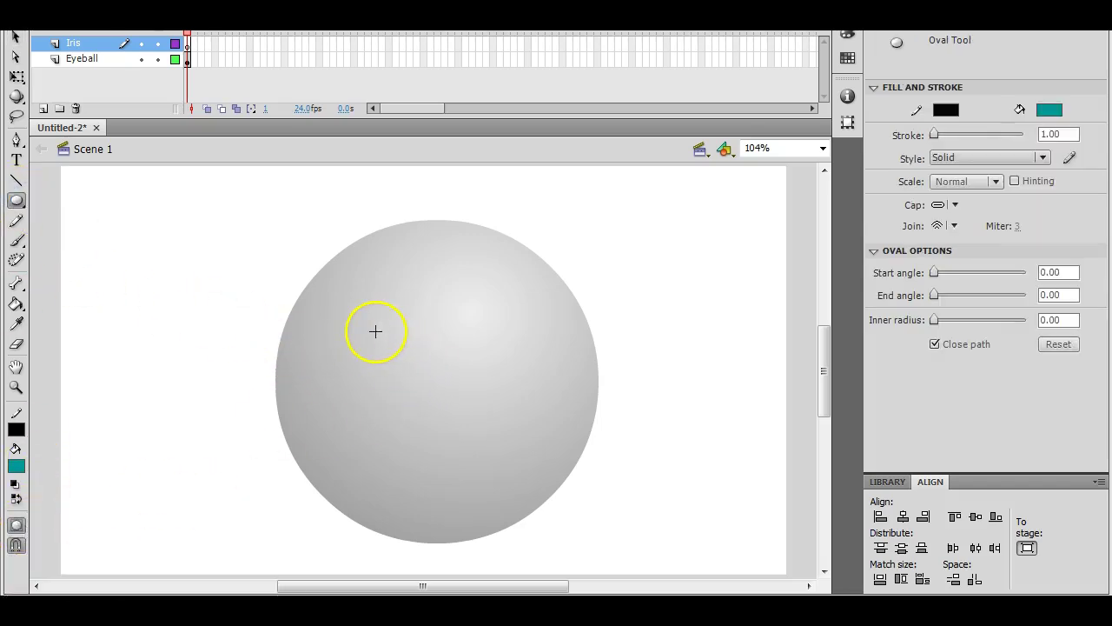
{"action": "left_click_drag", "start_coordinate": [372, 323], "coordinate": [513, 464]}
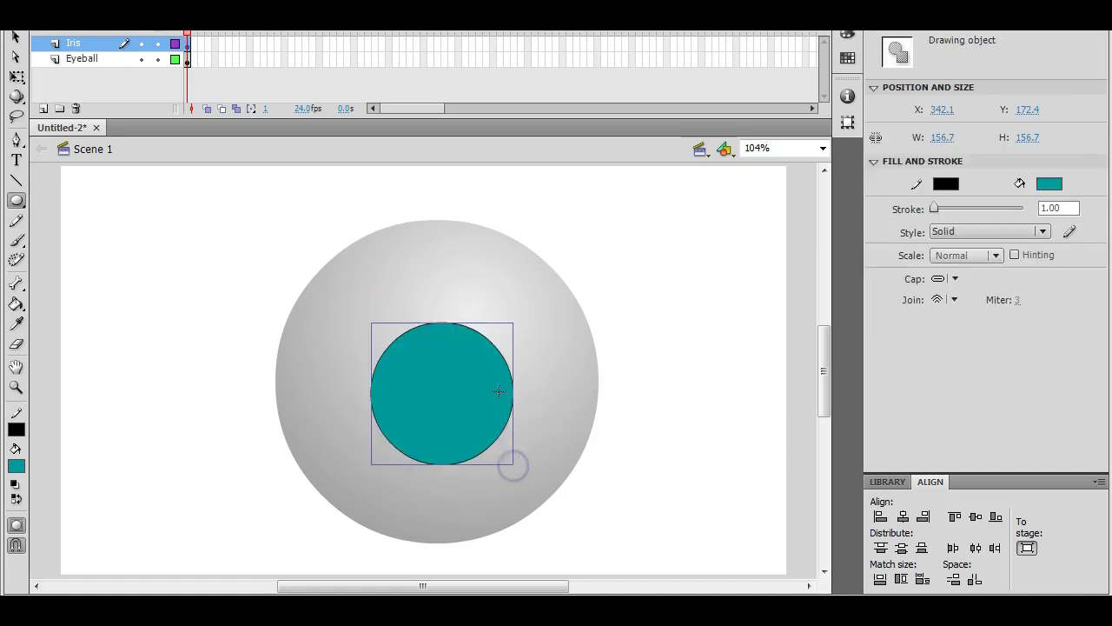
Enter the teal circle's drawing object and delete its black outline.
{"action": "left_click", "coordinate": [16, 36]}
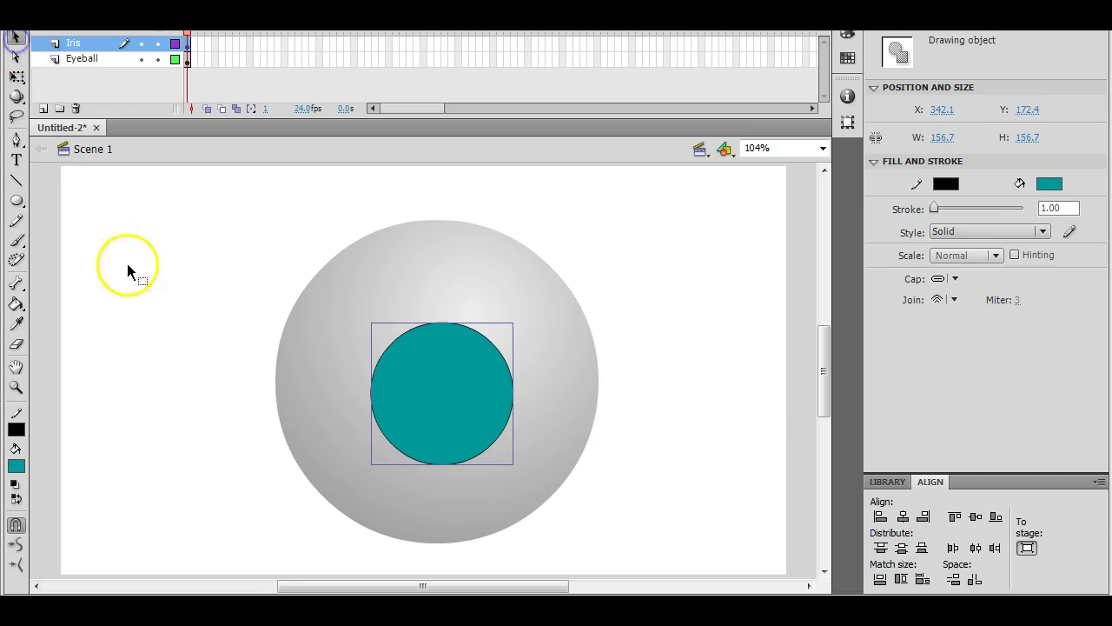
{"action": "double_click", "coordinate": [422, 397]}
{"action": "left_click", "coordinate": [371, 320]}
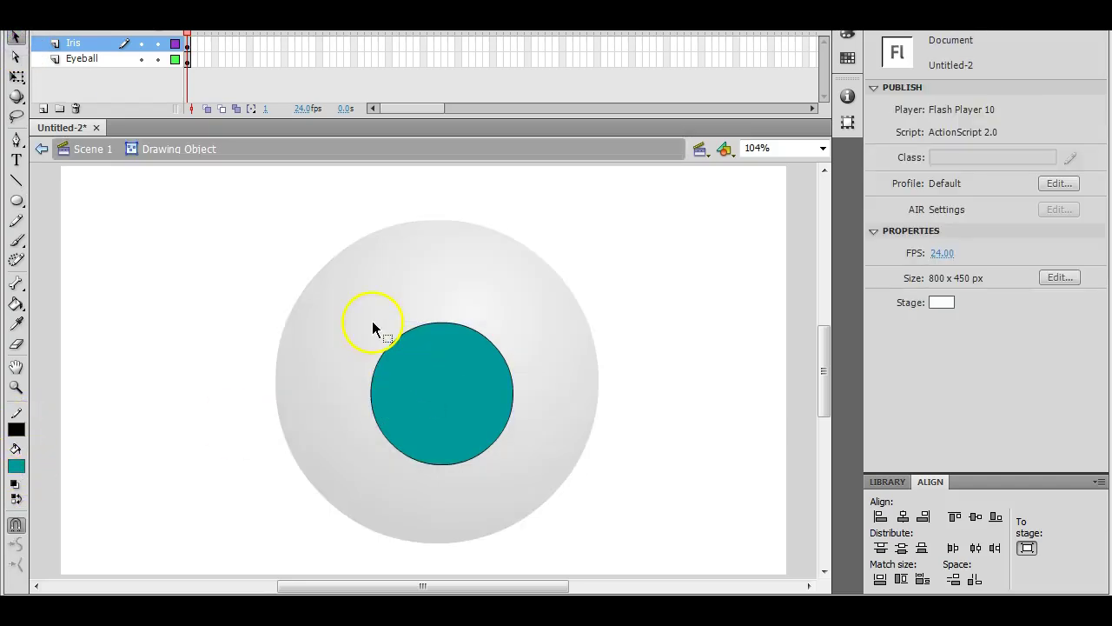
{"action": "left_click", "coordinate": [395, 345]}
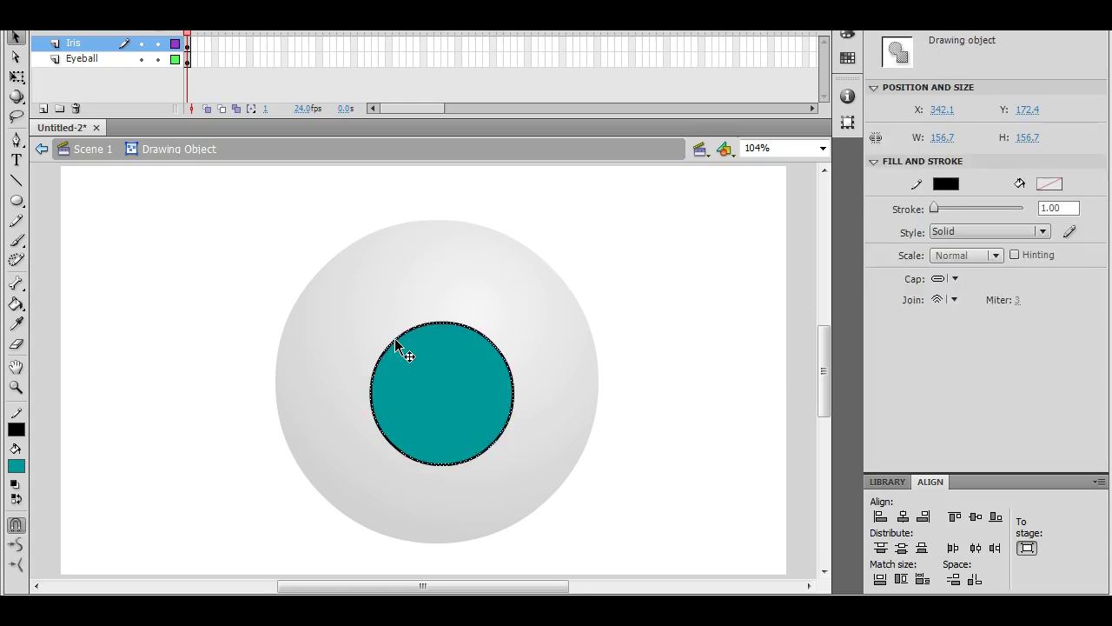
{"action": "key", "text": "Delete"}
Change the iris circle's fill type from solid to radial gradient.
{"action": "left_click", "coordinate": [448, 378]}
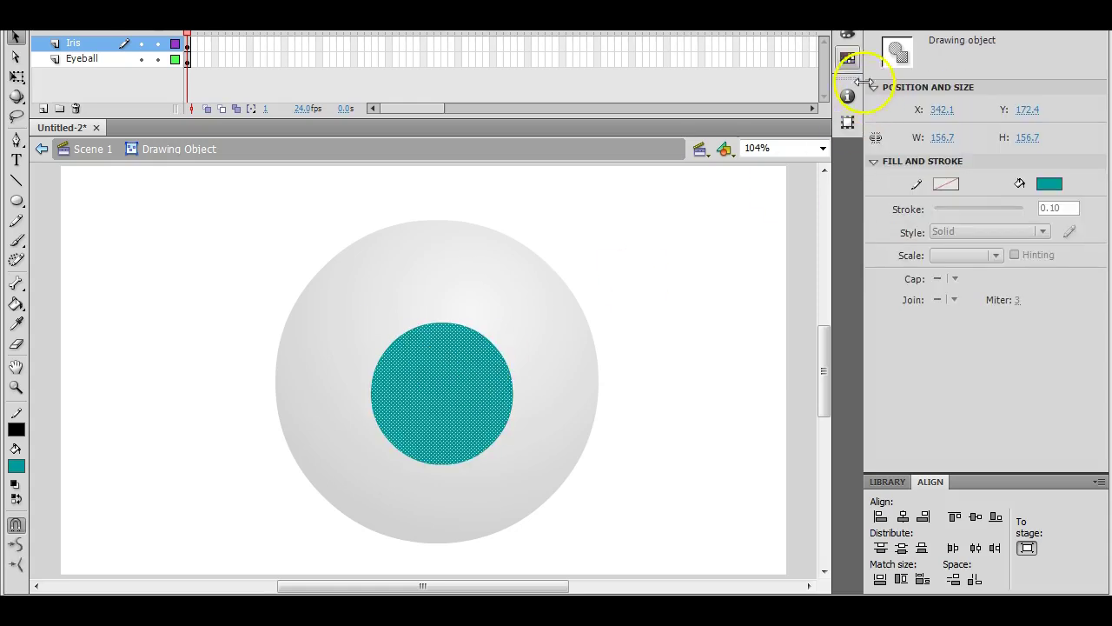
{"action": "left_click", "coordinate": [844, 39]}
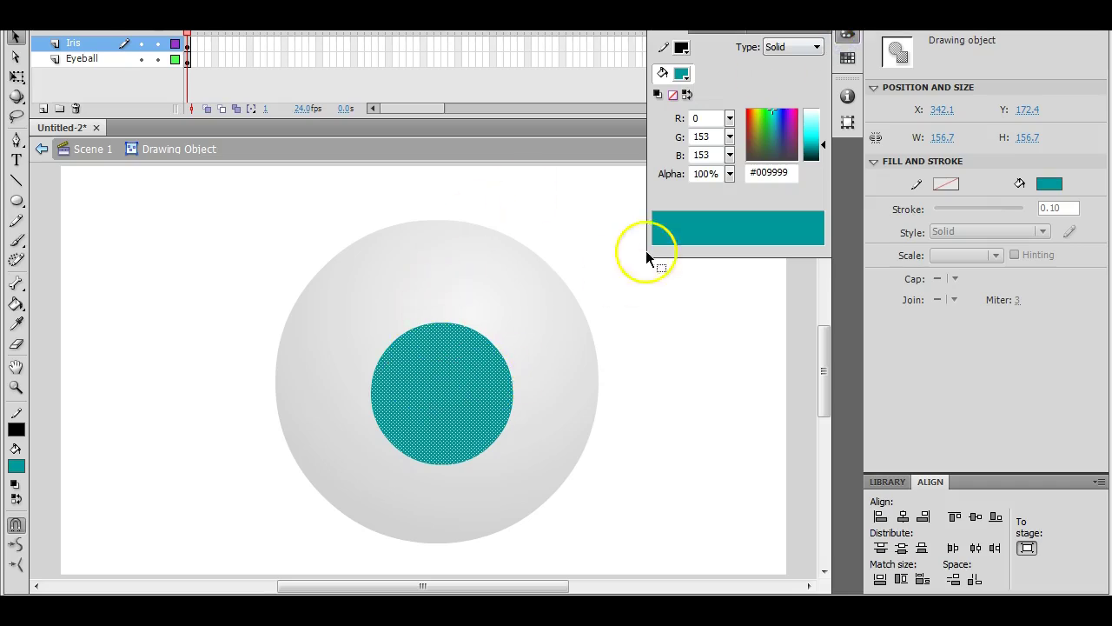
{"action": "left_click", "coordinate": [789, 50]}
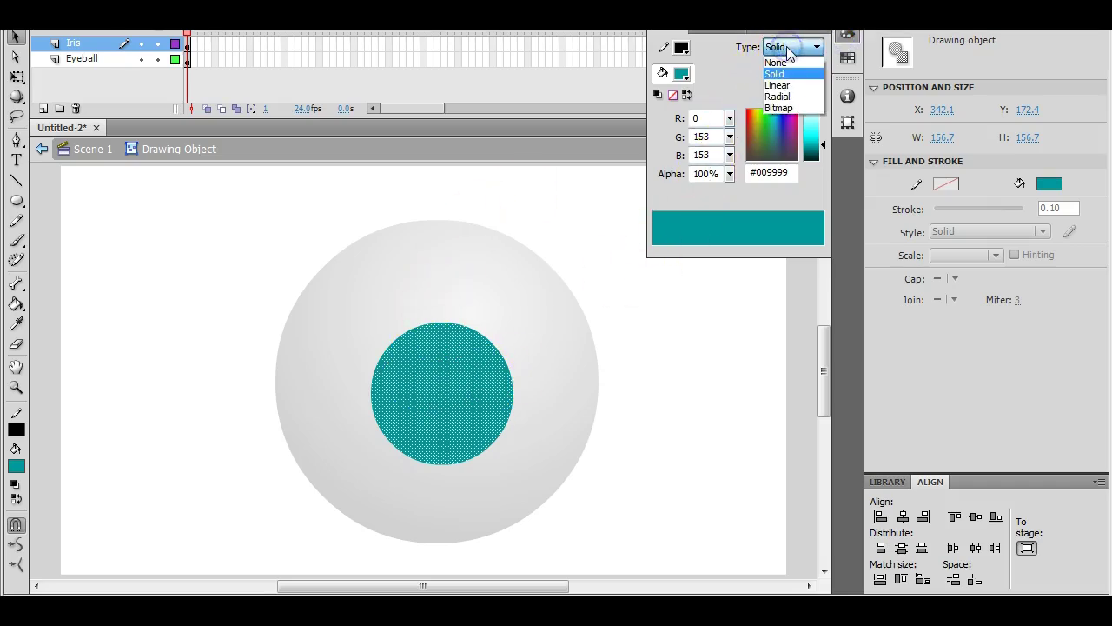
{"action": "left_click", "coordinate": [791, 102]}
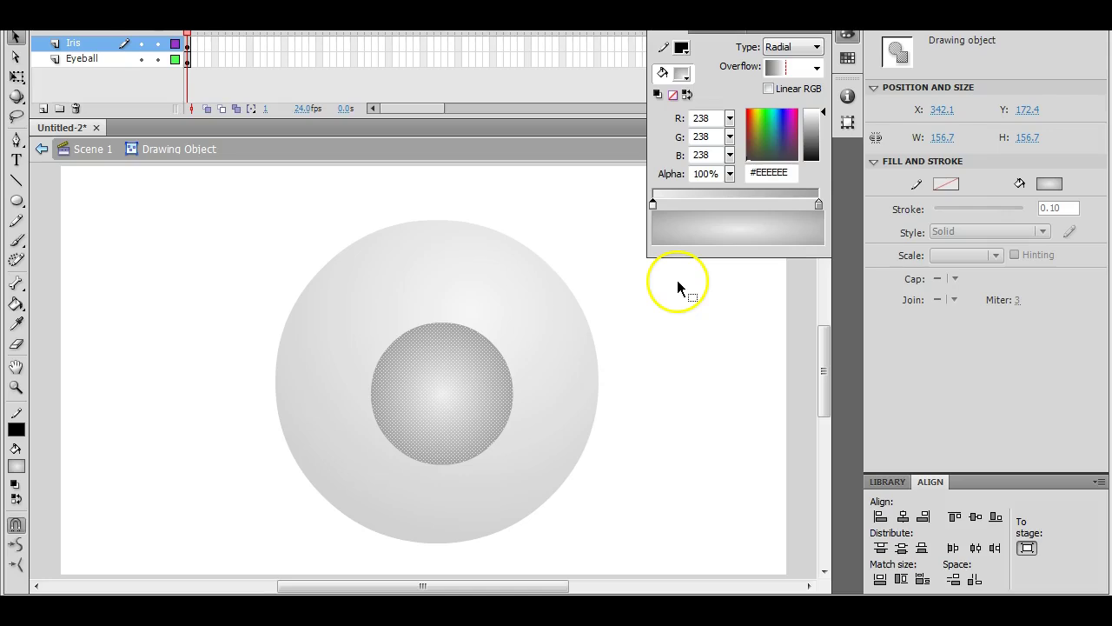
Recolour the iris gradient's outer stop to dark blue #124576.
{"action": "left_click", "coordinate": [818, 205]}
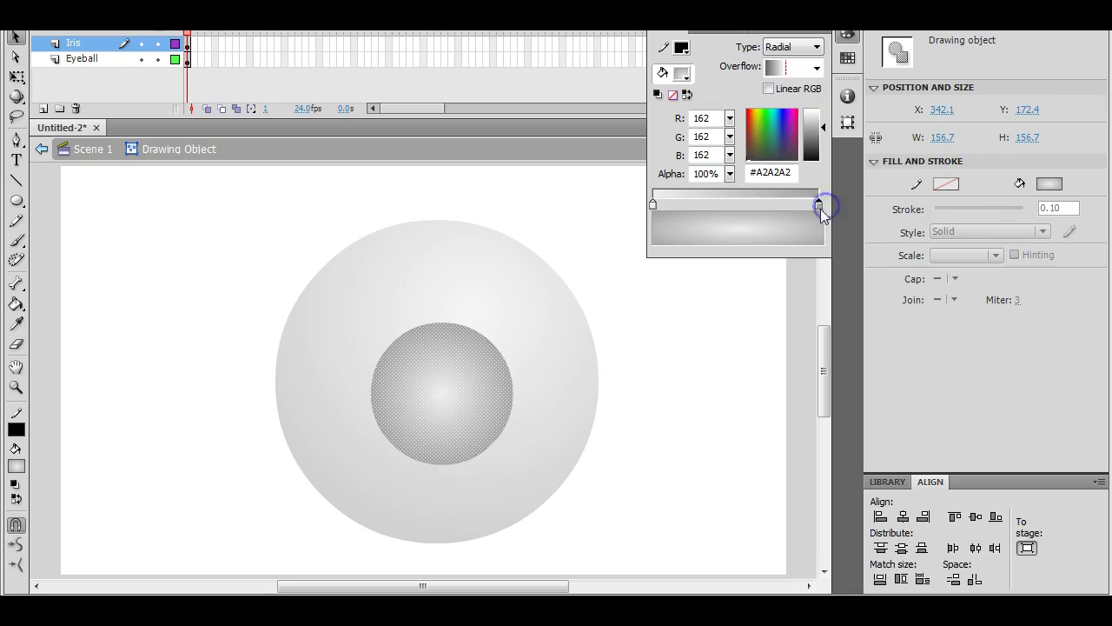
{"action": "left_click", "coordinate": [778, 135]}
{"action": "left_click_drag", "start_coordinate": [783, 133], "coordinate": [778, 138]}
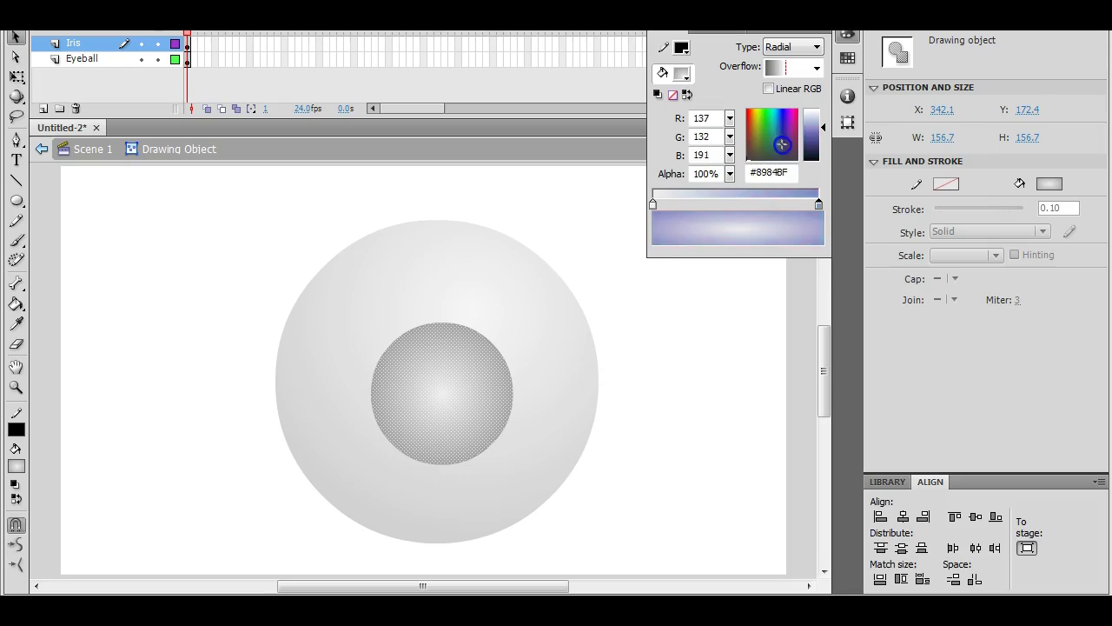
{"action": "left_click_drag", "start_coordinate": [782, 145], "coordinate": [822, 149]}
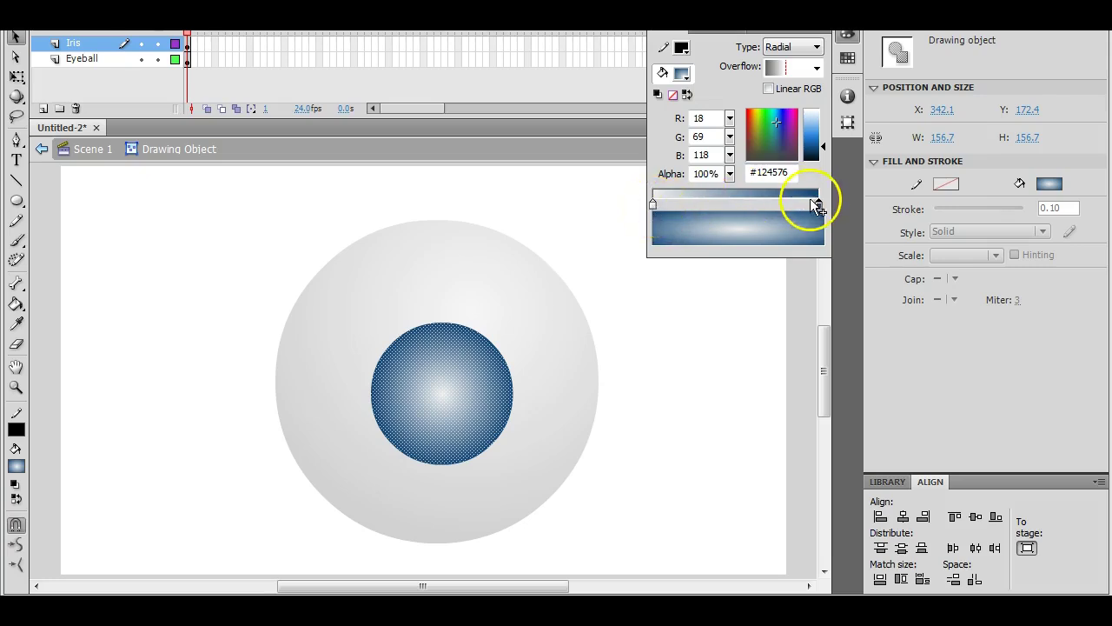
Match the iris gradient's centre stop to the outer stop's blue and lighten it to #89BCED.
{"action": "left_click", "coordinate": [653, 206]}
{"action": "left_click", "coordinate": [653, 206]}
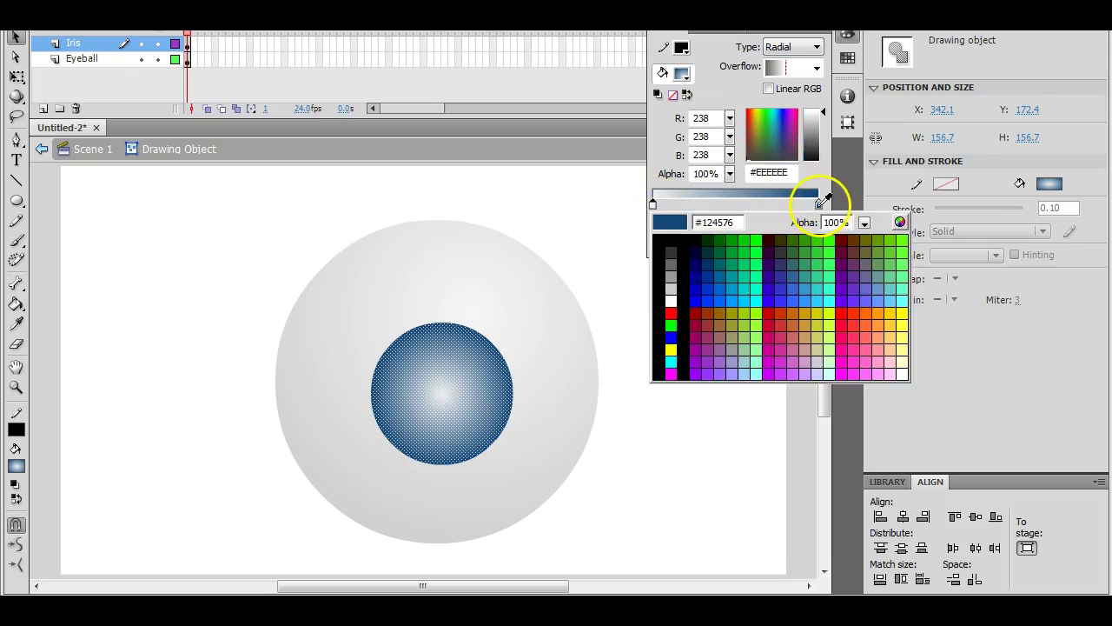
{"action": "left_click", "coordinate": [823, 201]}
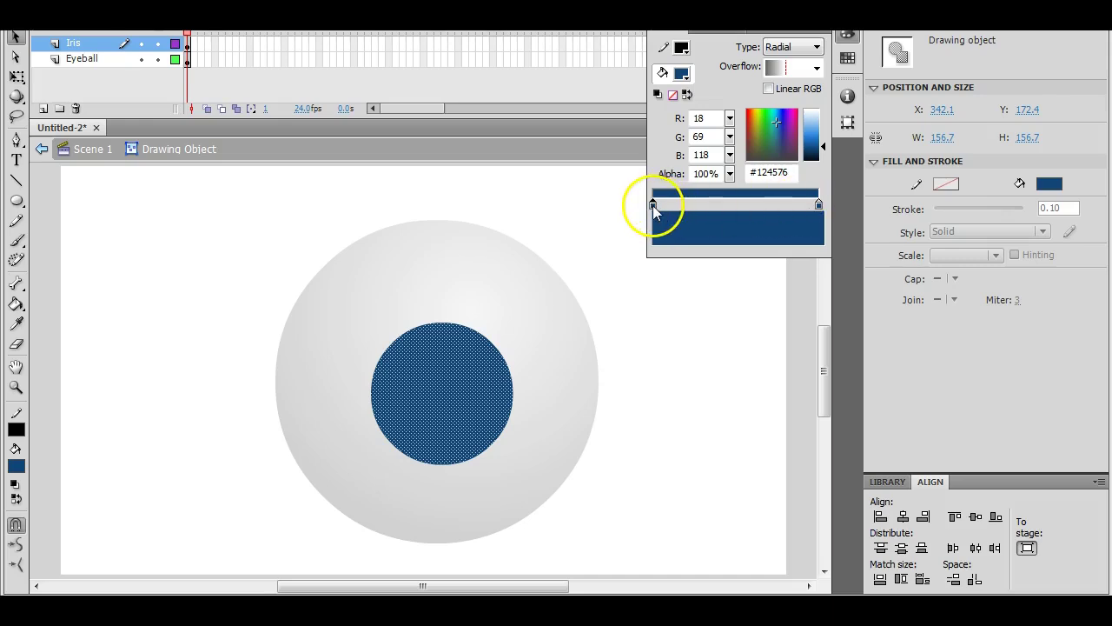
{"action": "left_click_drag", "start_coordinate": [823, 146], "coordinate": [823, 122]}
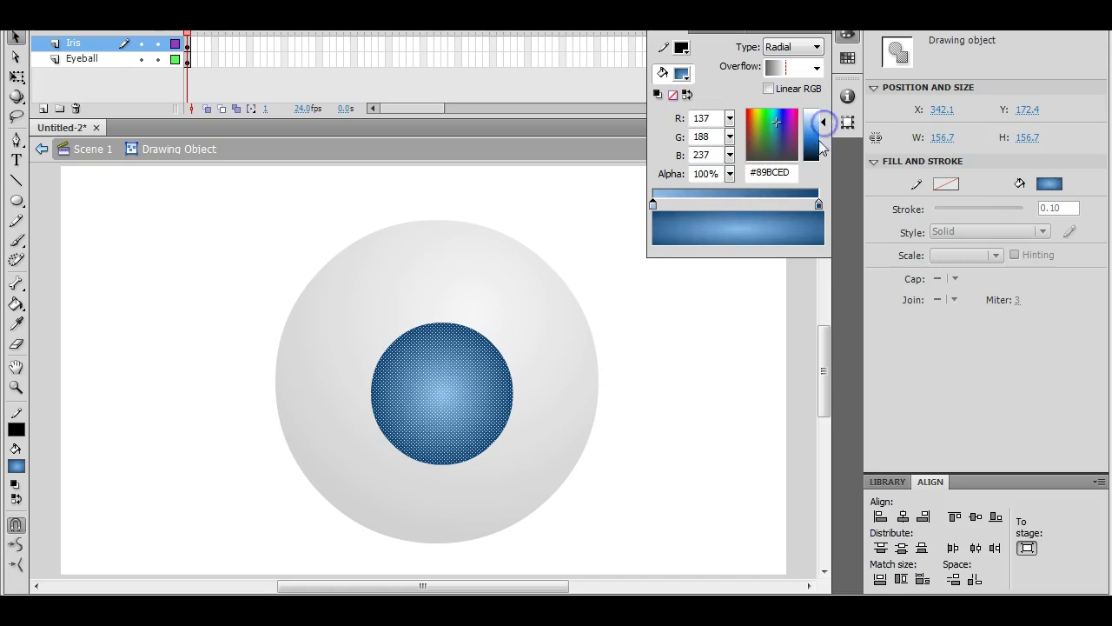
Darken the iris gradient's outer stop to #061A2D and return to Scene 1.
{"action": "left_click", "coordinate": [819, 204]}
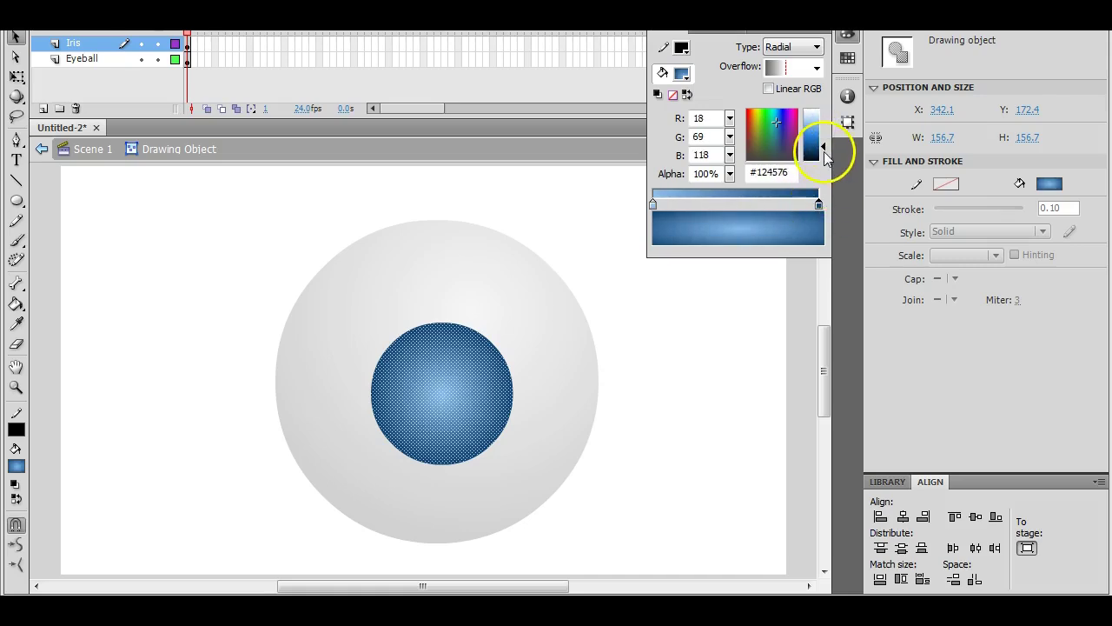
{"action": "left_click", "coordinate": [825, 155]}
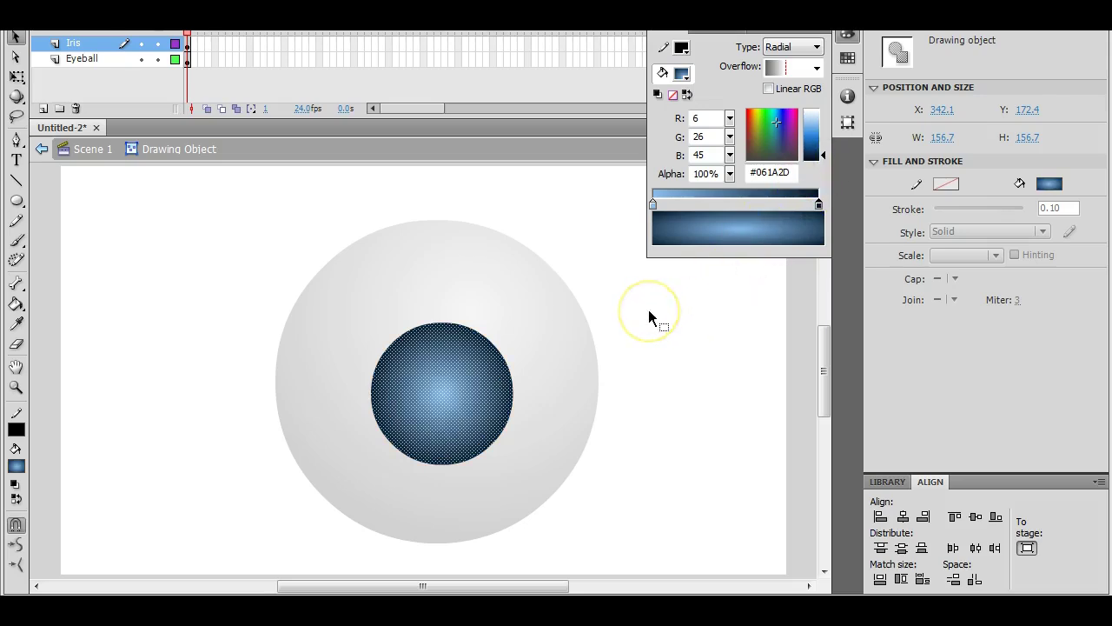
{"action": "left_click", "coordinate": [212, 217]}
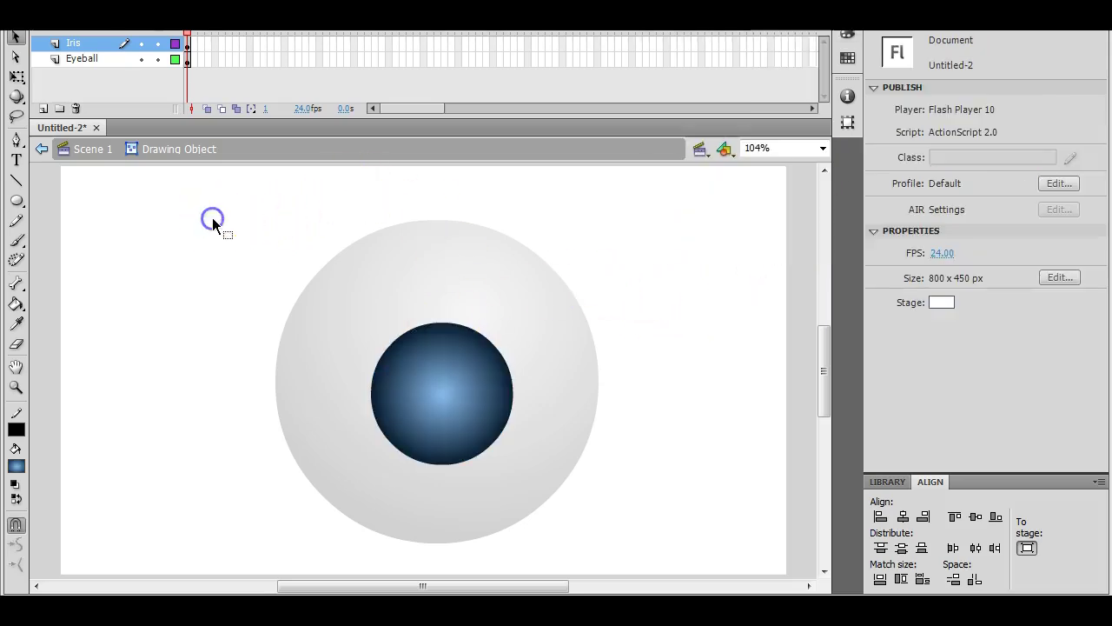
{"action": "left_click", "coordinate": [455, 372]}
{"action": "left_click", "coordinate": [402, 300]}
{"action": "left_click", "coordinate": [92, 148]}
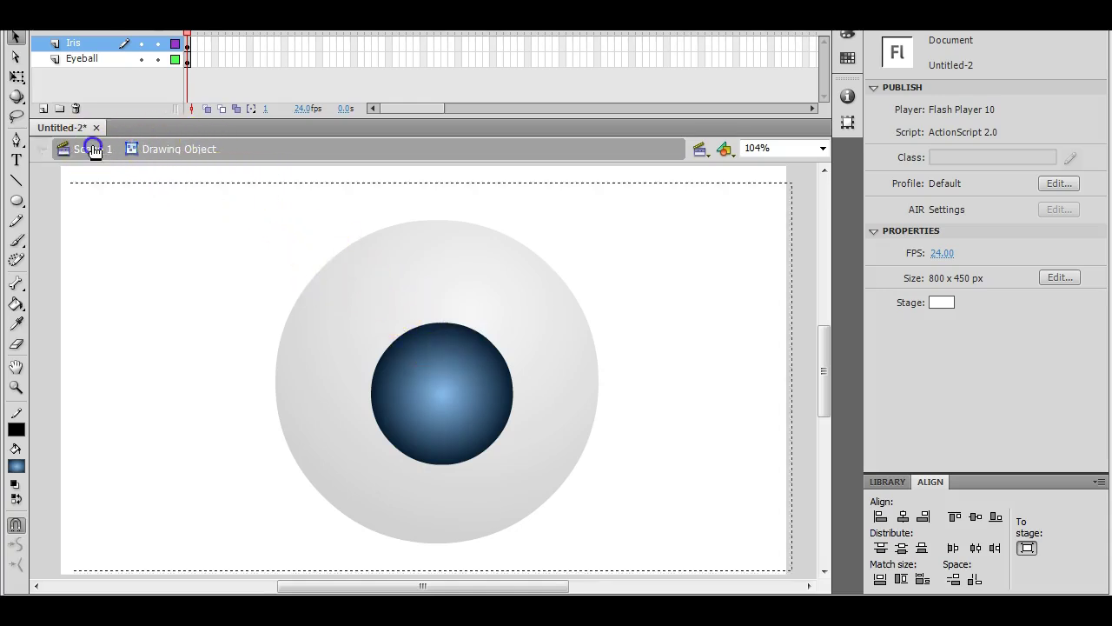
{"action": "left_click", "coordinate": [218, 240]}
{"action": "left_click", "coordinate": [357, 297]}
{"action": "left_click", "coordinate": [449, 390]}
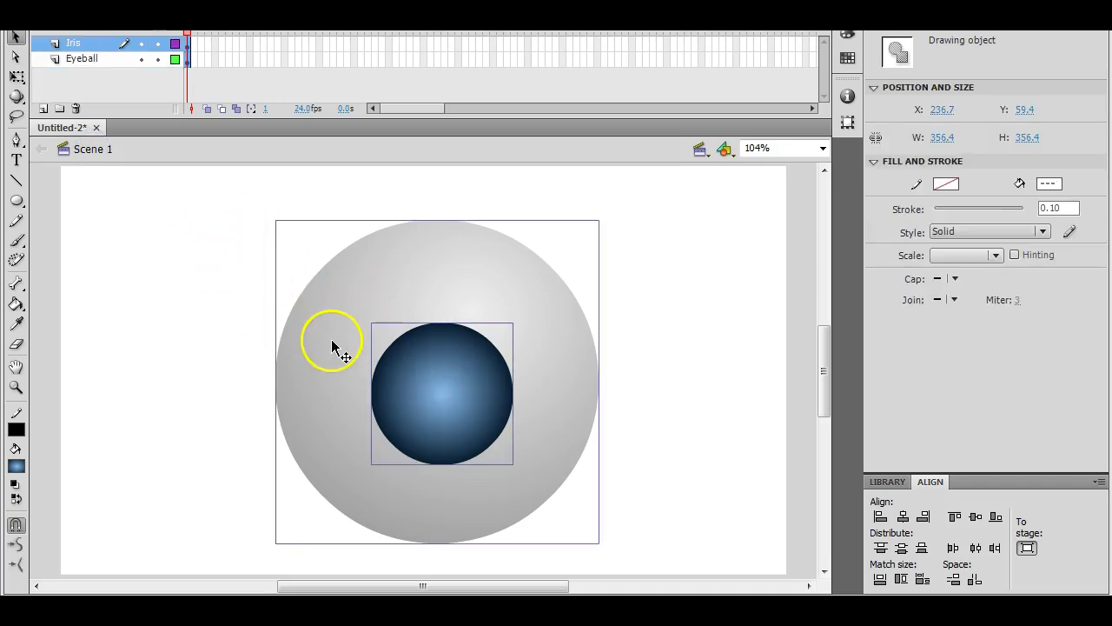
{"action": "left_click", "coordinate": [227, 219]}
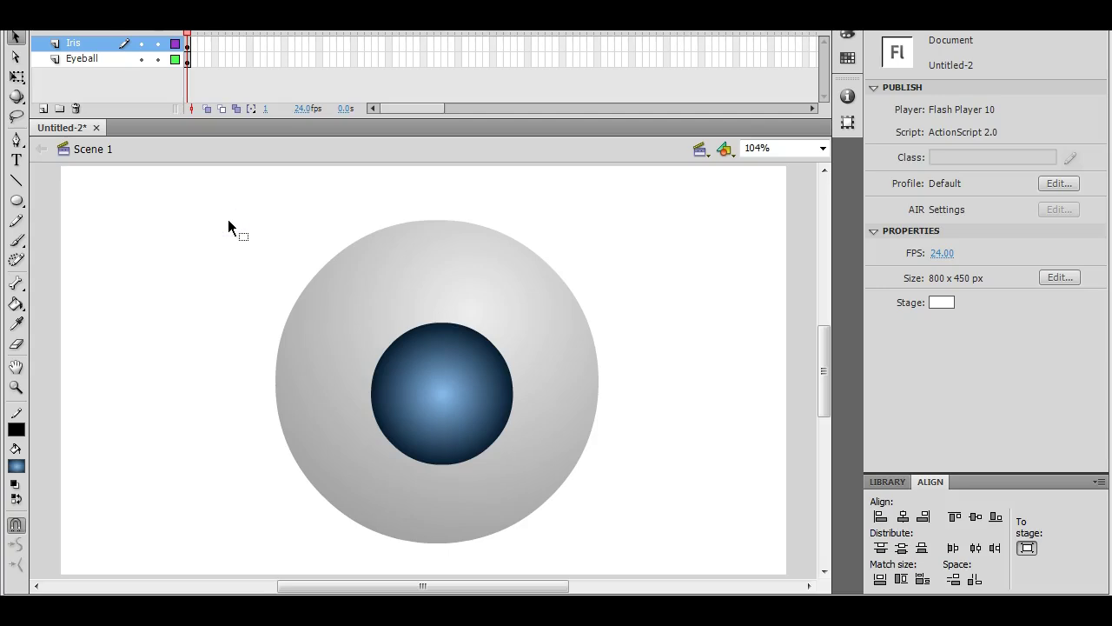
Select the eyeball and iris together and centre both horizontally and vertically on the stage with Align.
{"action": "key", "text": "ctrl+a"}
{"action": "left_click", "coordinate": [405, 49]}
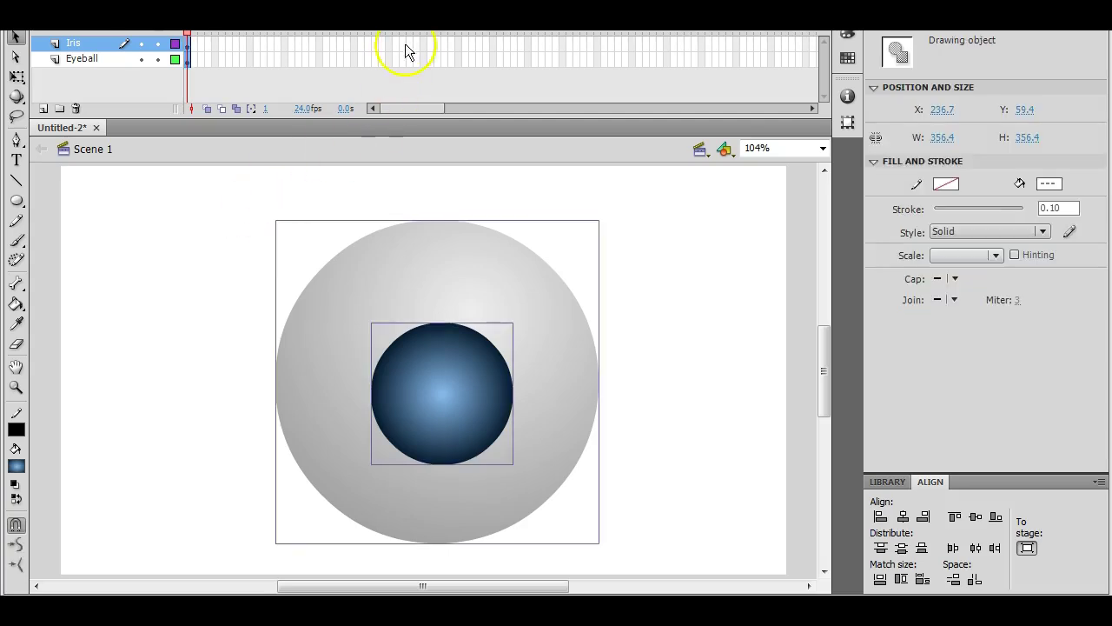
{"action": "left_click", "coordinate": [435, 26]}
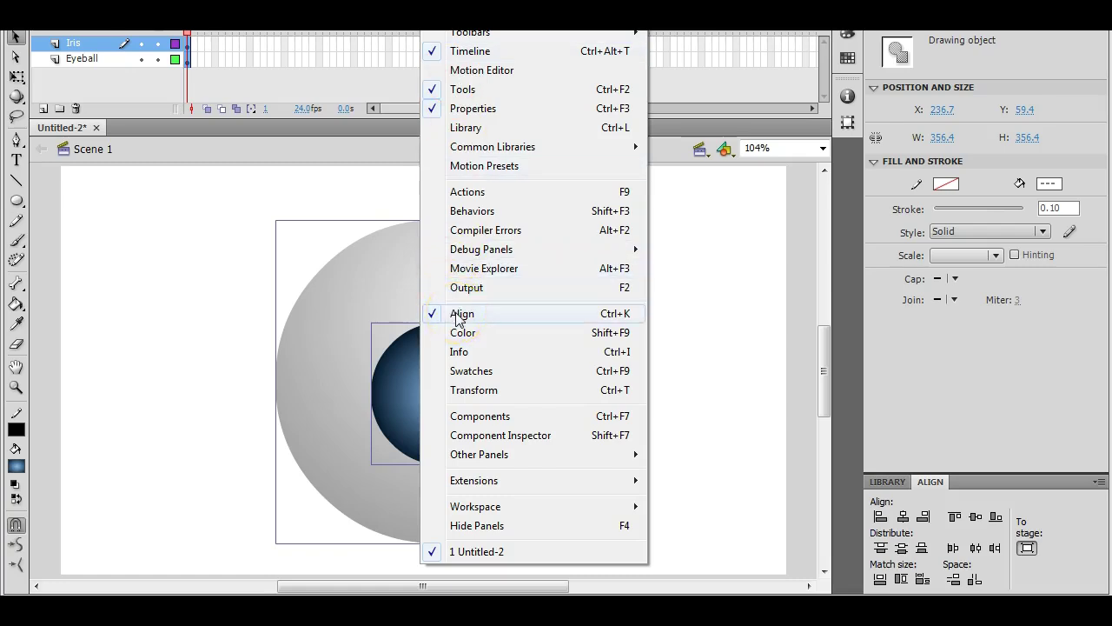
{"action": "left_click", "coordinate": [1020, 485]}
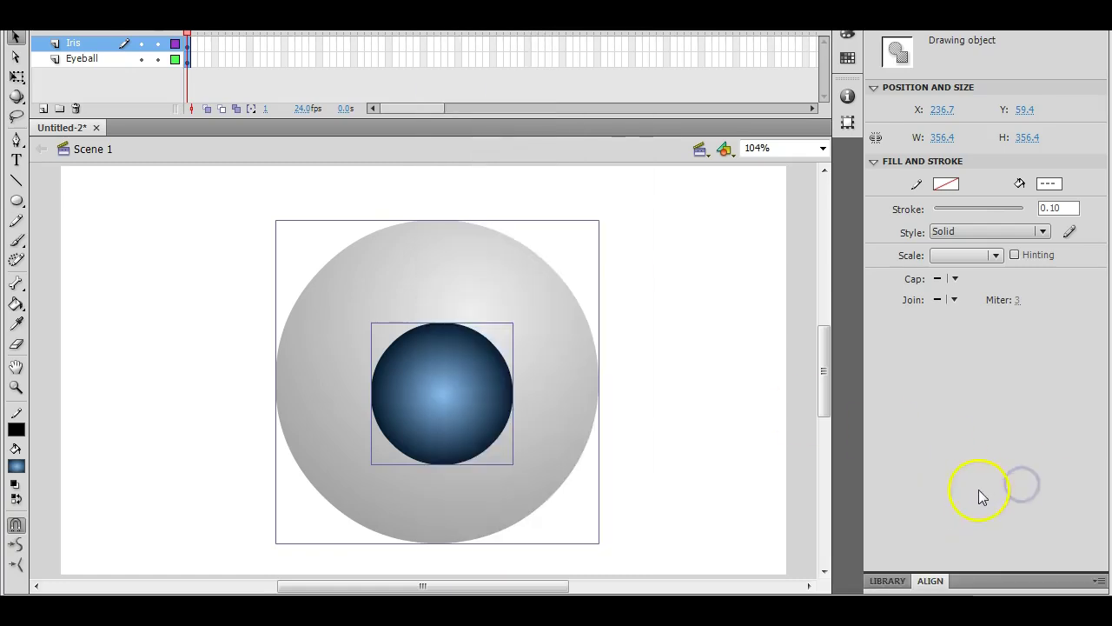
{"action": "left_click_drag", "start_coordinate": [931, 580], "coordinate": [978, 572]}
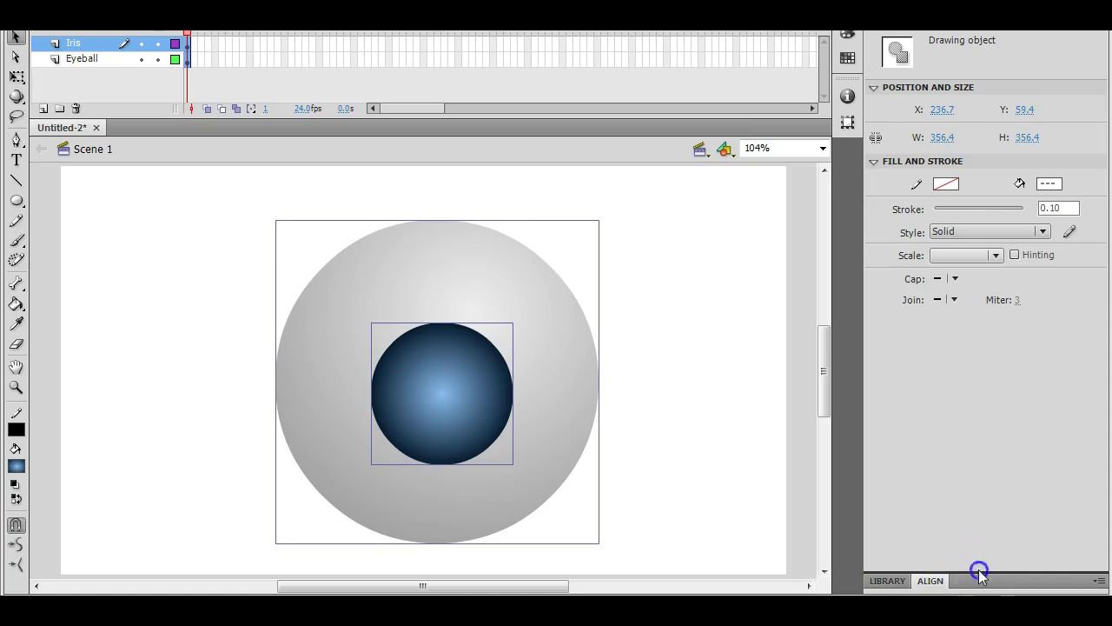
{"action": "left_click", "coordinate": [976, 577]}
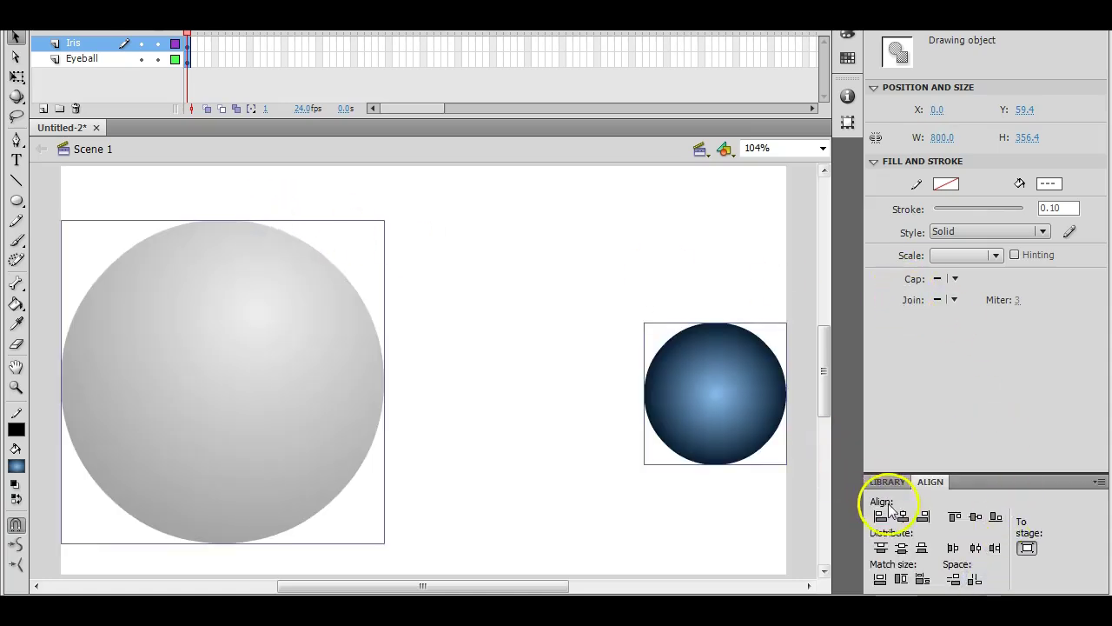
{"action": "left_click", "coordinate": [1048, 540]}
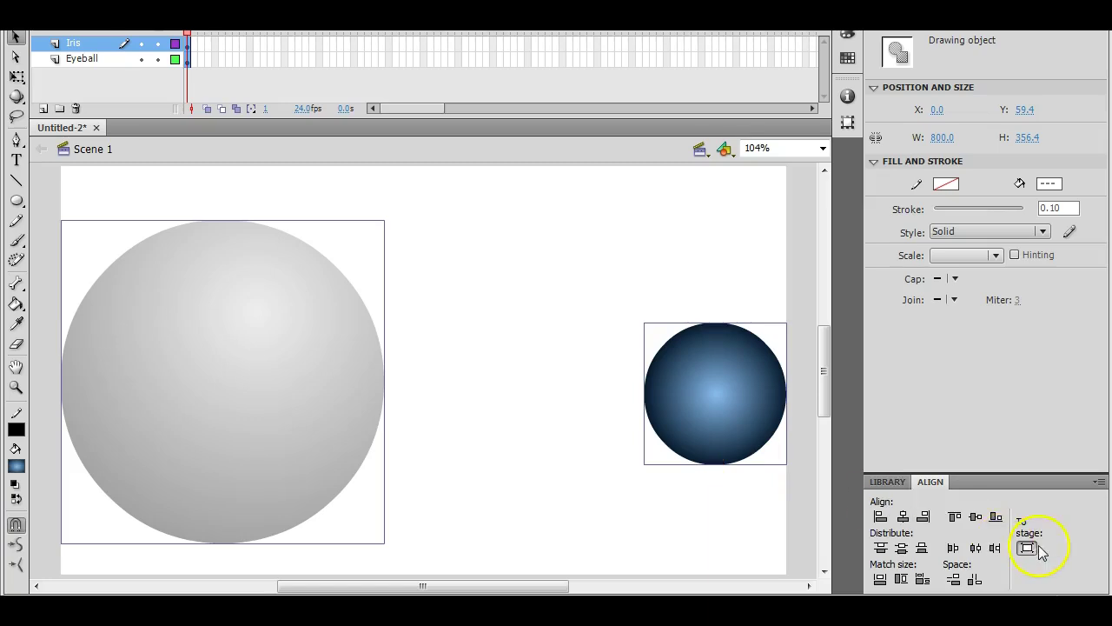
{"action": "left_click", "coordinate": [904, 517]}
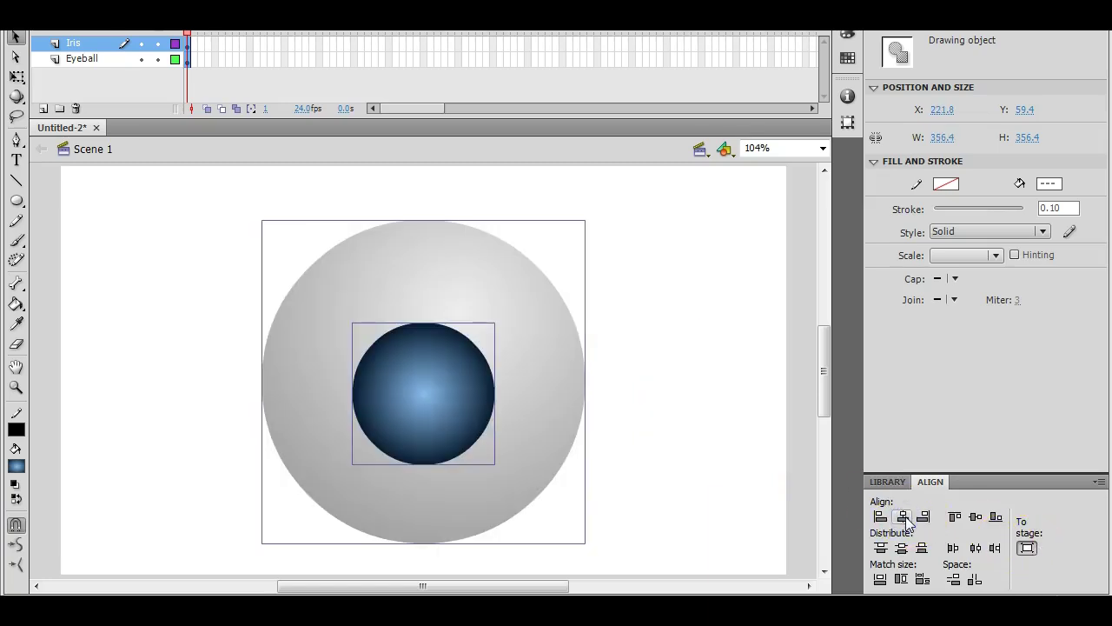
{"action": "left_click", "coordinate": [976, 517]}
{"action": "left_click", "coordinate": [638, 327]}
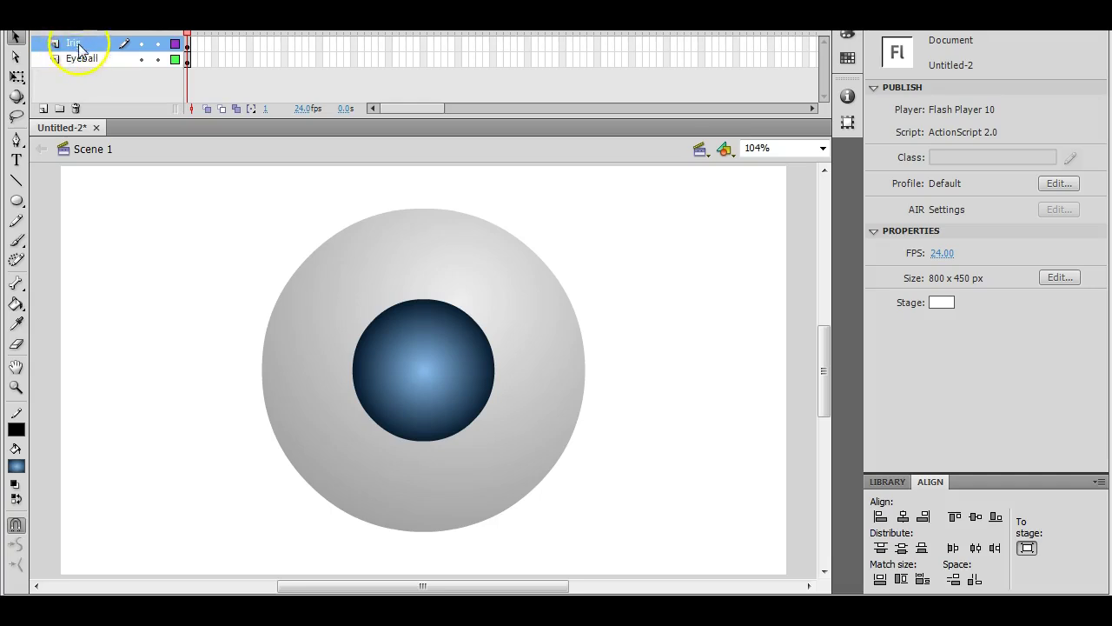
Add a new layer above Iris and name it Pupil.
{"action": "left_click", "coordinate": [43, 107]}
{"action": "double_click", "coordinate": [80, 42]}
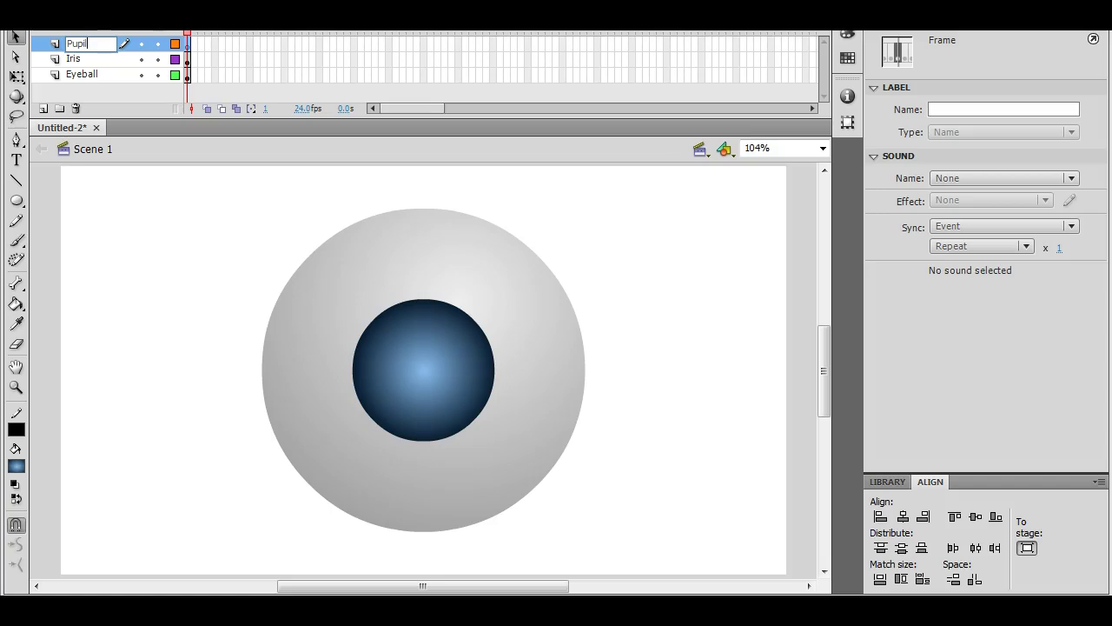
{"action": "key", "text": "Return"}
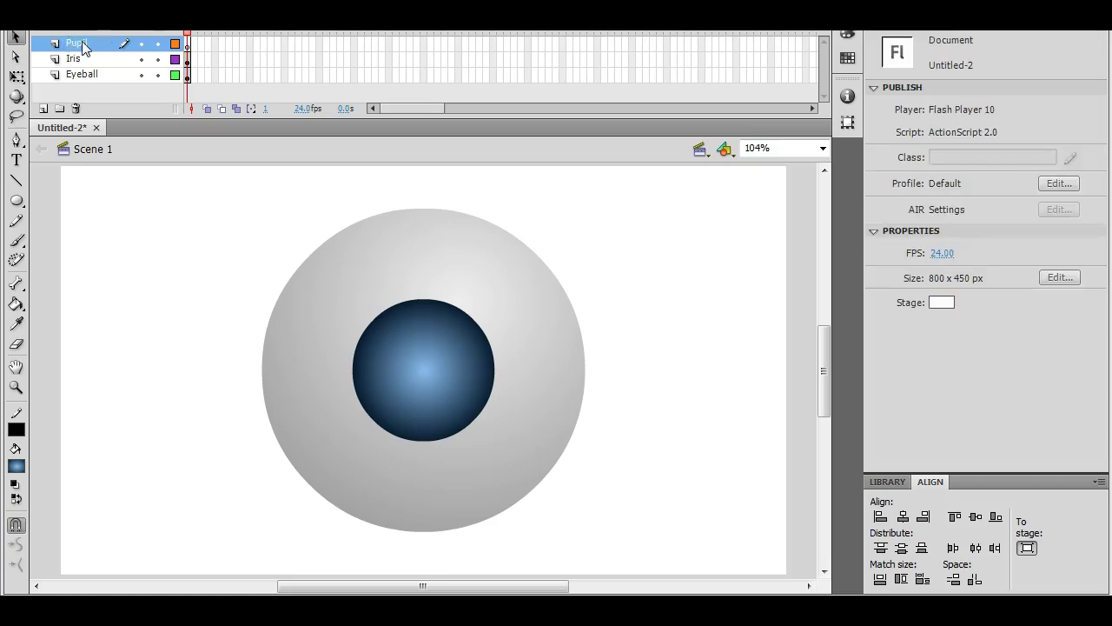
Draw a solid black circle with no stroke, about 65 px wide, over the middle of the iris on the Pupil layer.
{"action": "left_click", "coordinate": [16, 466]}
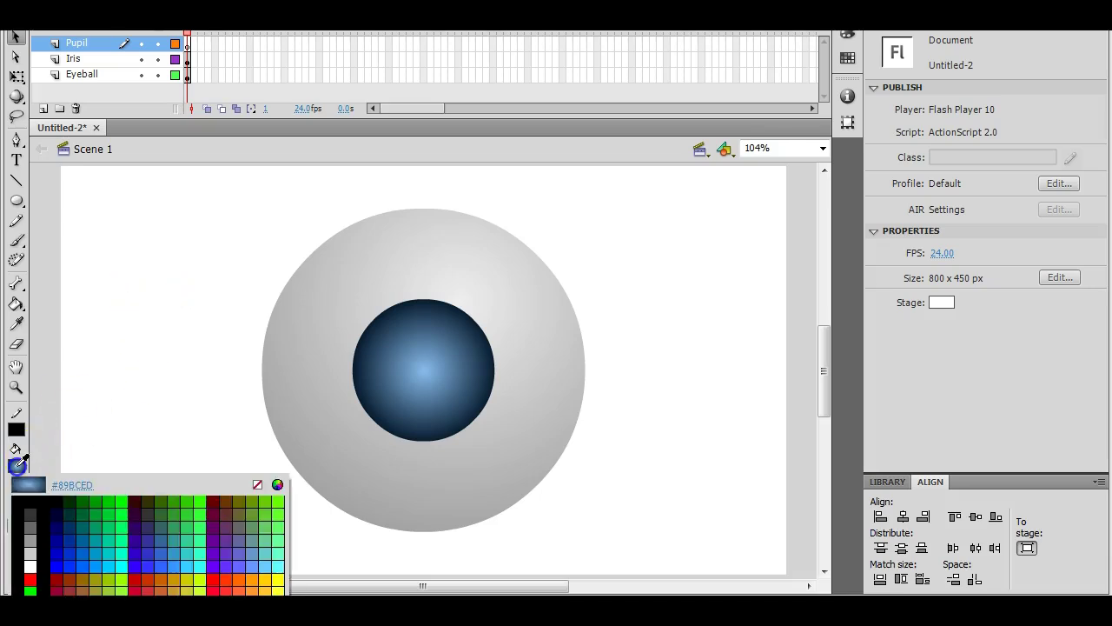
{"action": "left_click", "coordinate": [40, 498]}
{"action": "left_click", "coordinate": [17, 429]}
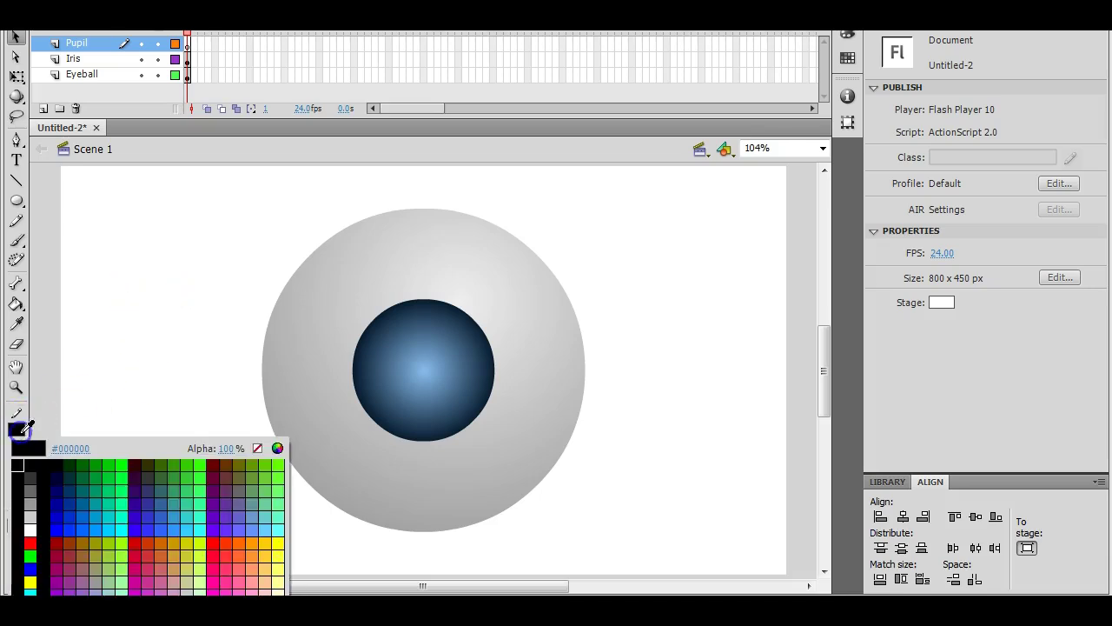
{"action": "left_click", "coordinate": [257, 448]}
{"action": "left_click", "coordinate": [16, 200]}
{"action": "left_click", "coordinate": [156, 294]}
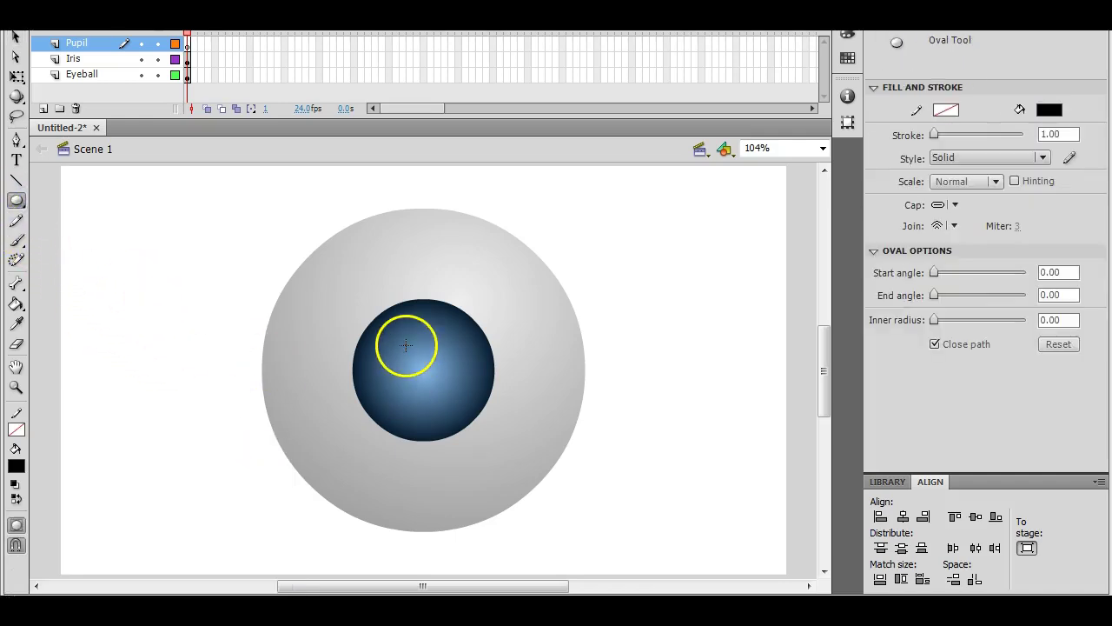
{"action": "left_click_drag", "start_coordinate": [400, 345], "coordinate": [459, 401]}
{"action": "left_click", "coordinate": [15, 36]}
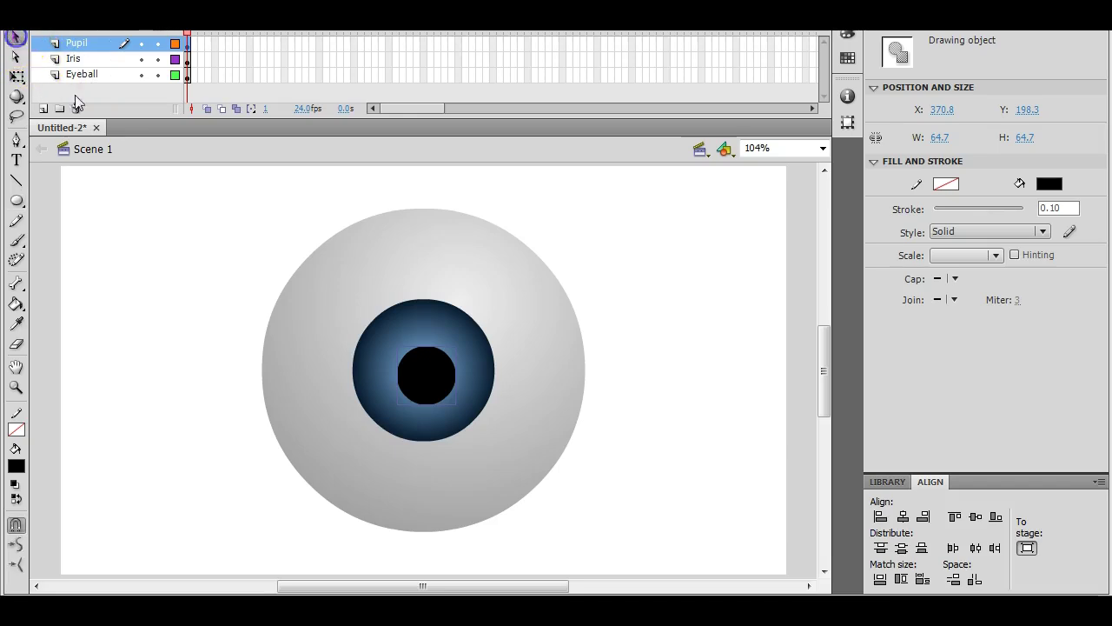
{"action": "left_click", "coordinate": [642, 330]}
Select the pupil, iris and eyeball together and centre them horizontally and vertically on the stage.
{"action": "left_click", "coordinate": [440, 372]}
{"action": "left_click", "coordinate": [425, 336]}
{"action": "left_click", "coordinate": [396, 274]}
{"action": "left_click", "coordinate": [511, 368]}
{"action": "left_click", "coordinate": [399, 377], "text": "shift"}
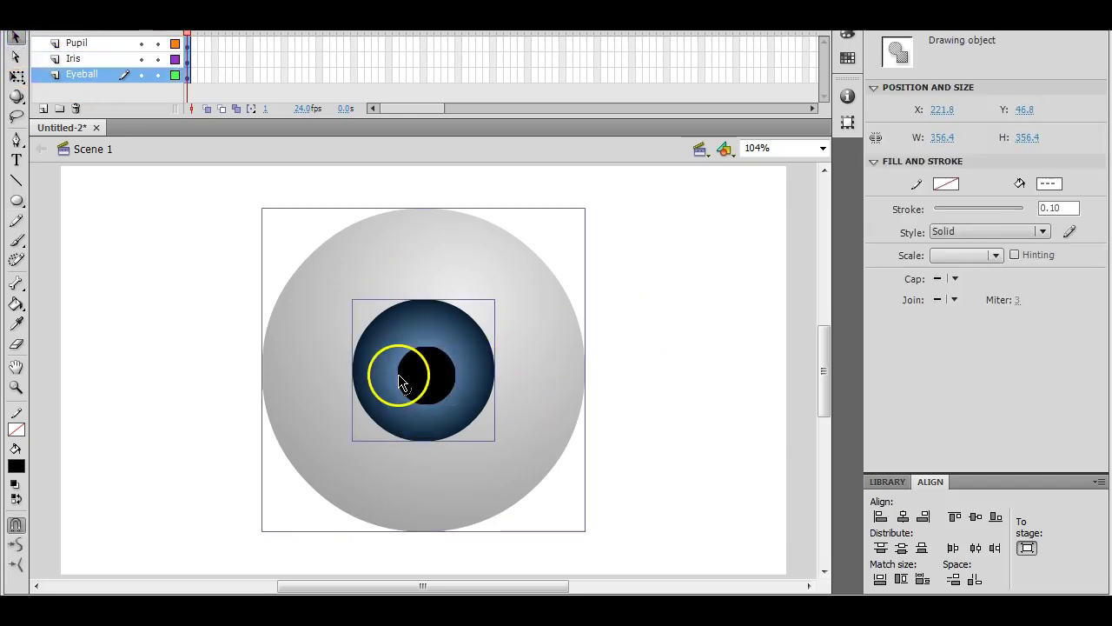
{"action": "left_click", "coordinate": [903, 517]}
{"action": "left_click", "coordinate": [975, 517]}
{"action": "left_click", "coordinate": [707, 377]}
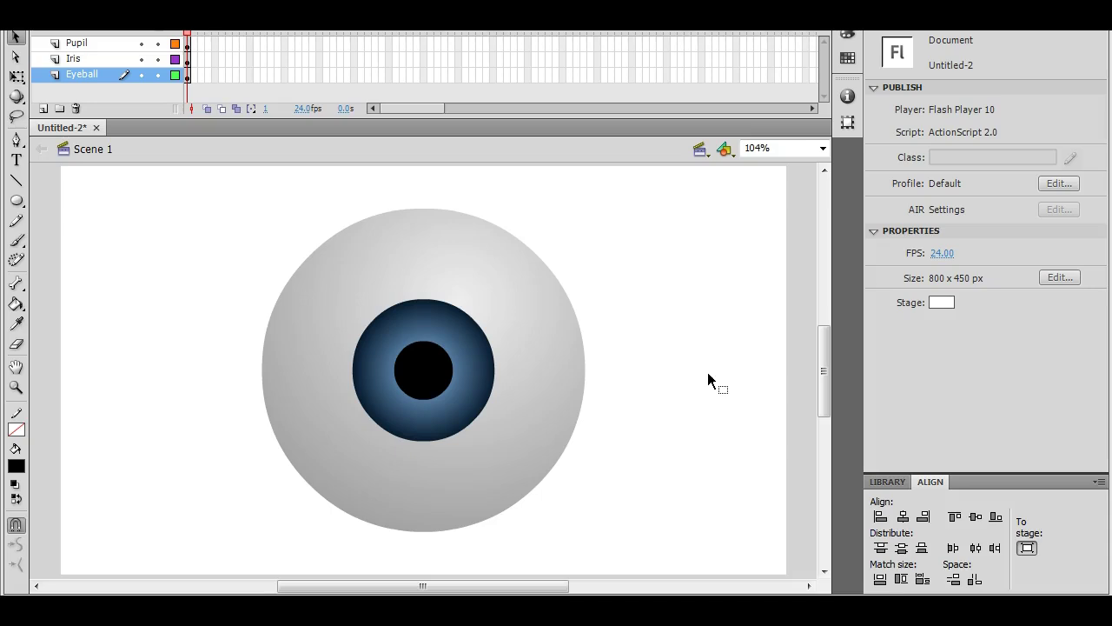
Open the eyeball's drawing object for isolated editing and deselect its fill.
{"action": "left_click", "coordinate": [490, 274]}
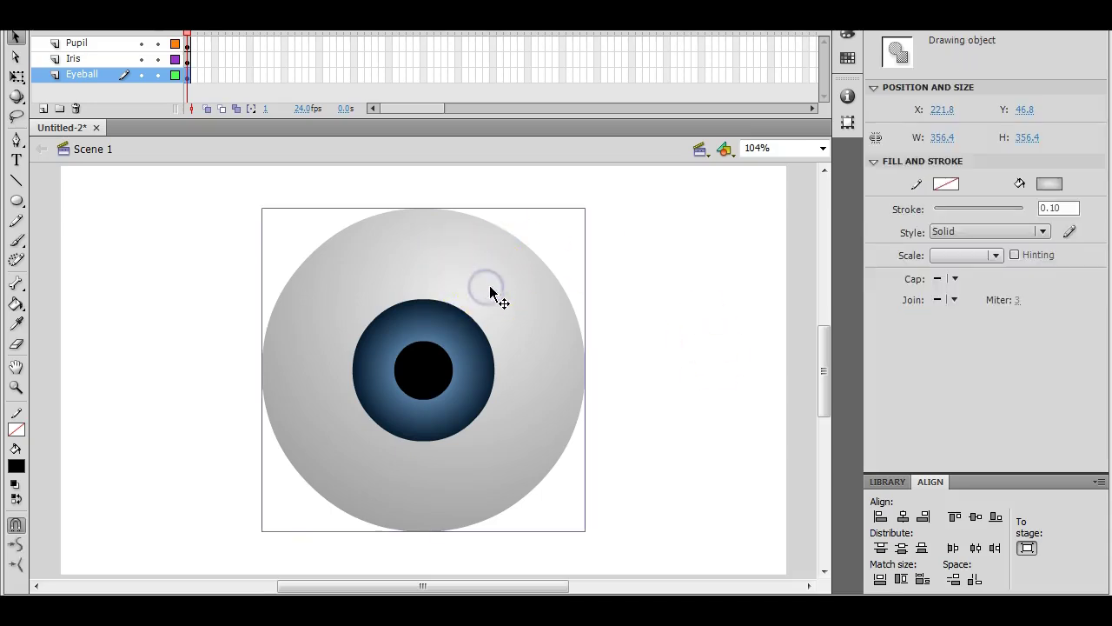
{"action": "left_click", "coordinate": [725, 340]}
{"action": "double_click", "coordinate": [487, 292]}
{"action": "left_click", "coordinate": [487, 293]}
{"action": "left_click", "coordinate": [386, 295]}
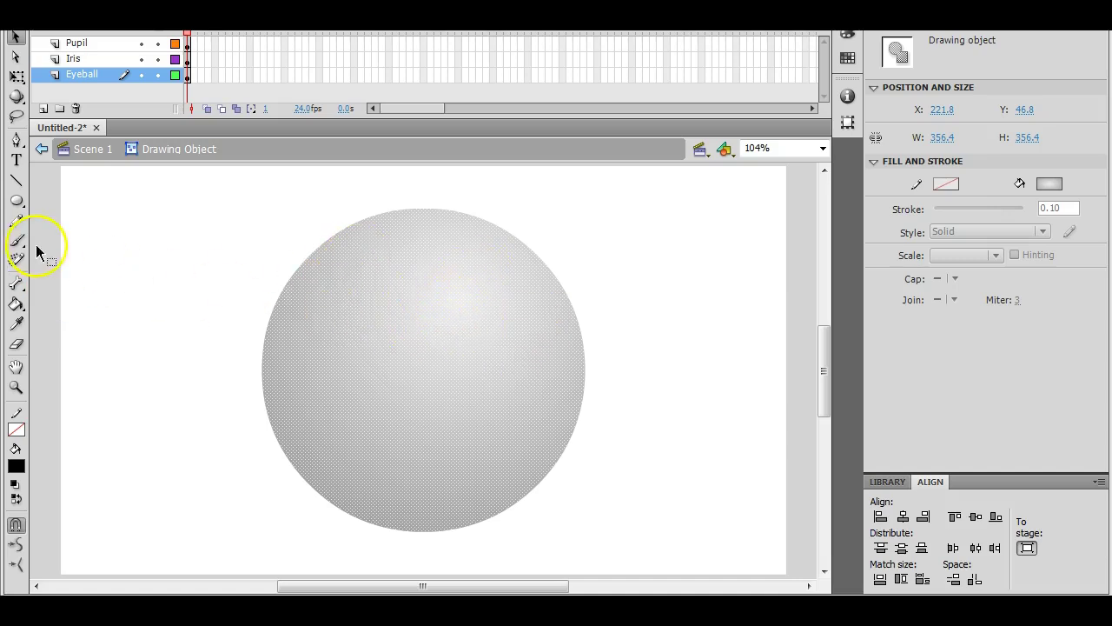
{"action": "left_click", "coordinate": [123, 296]}
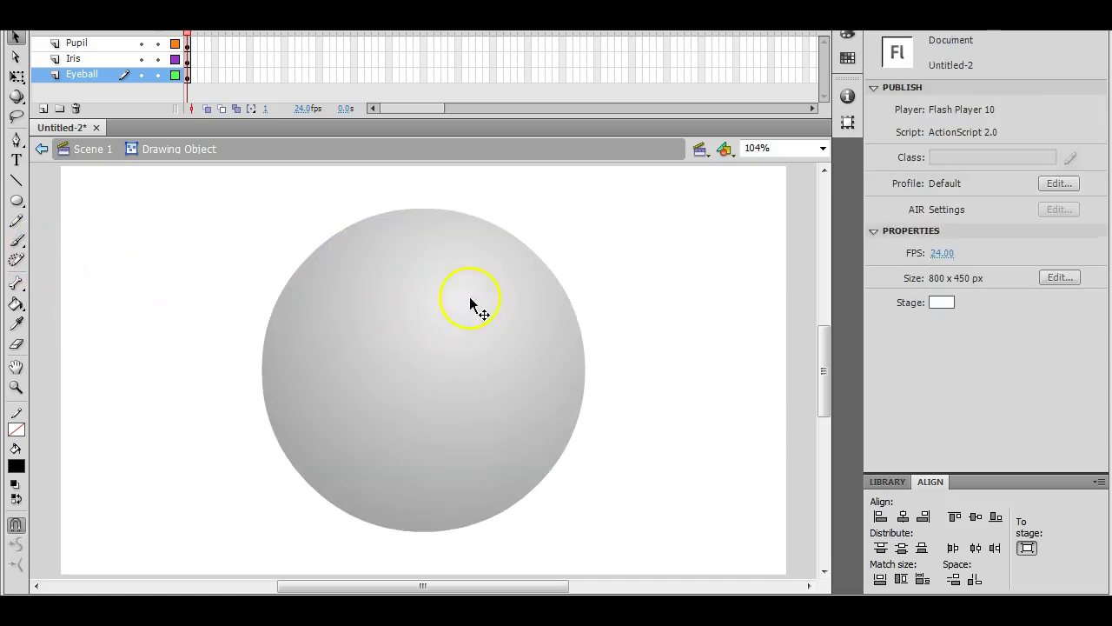
Sample the eyeball's grey radial gradient with the Eyedropper as the current fill.
{"action": "left_click", "coordinate": [17, 305]}
{"action": "left_click", "coordinate": [17, 326]}
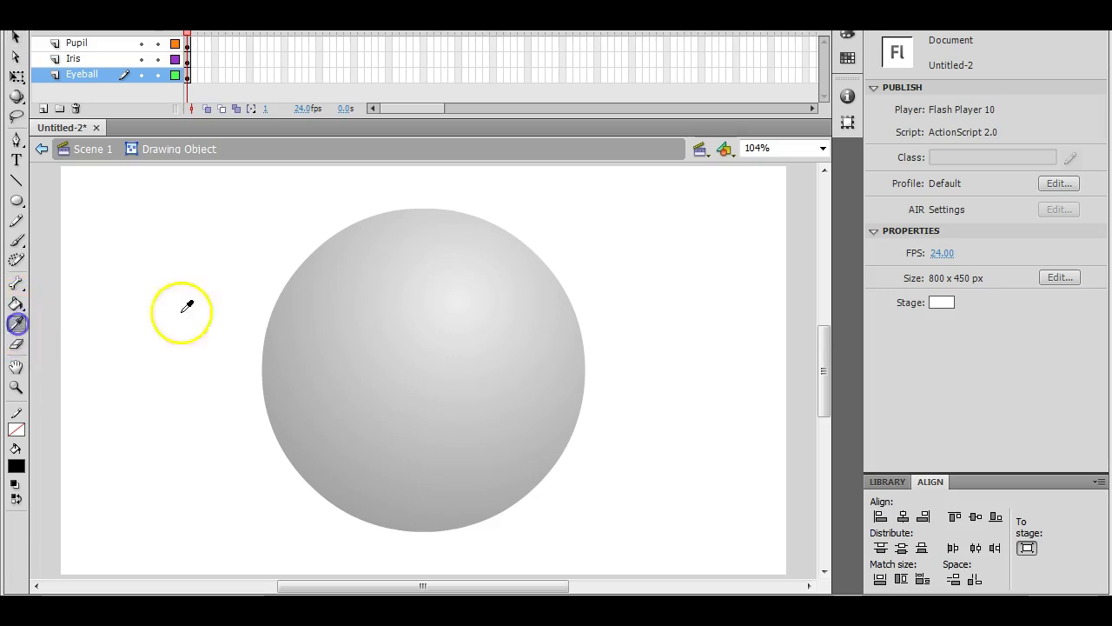
{"action": "left_click", "coordinate": [430, 301]}
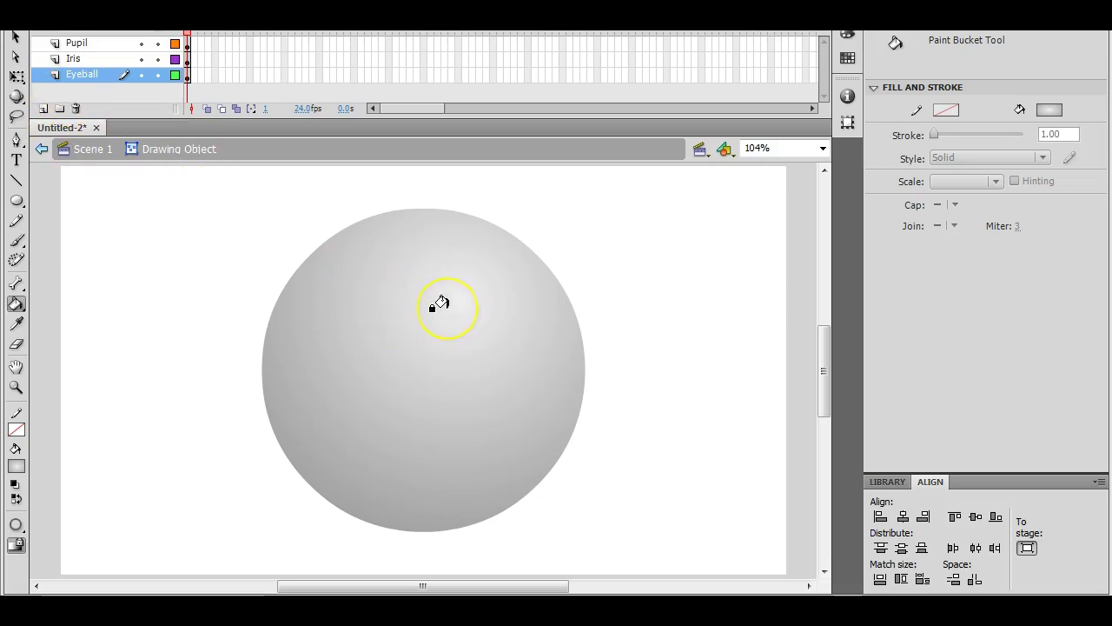
{"action": "left_click", "coordinate": [16, 37]}
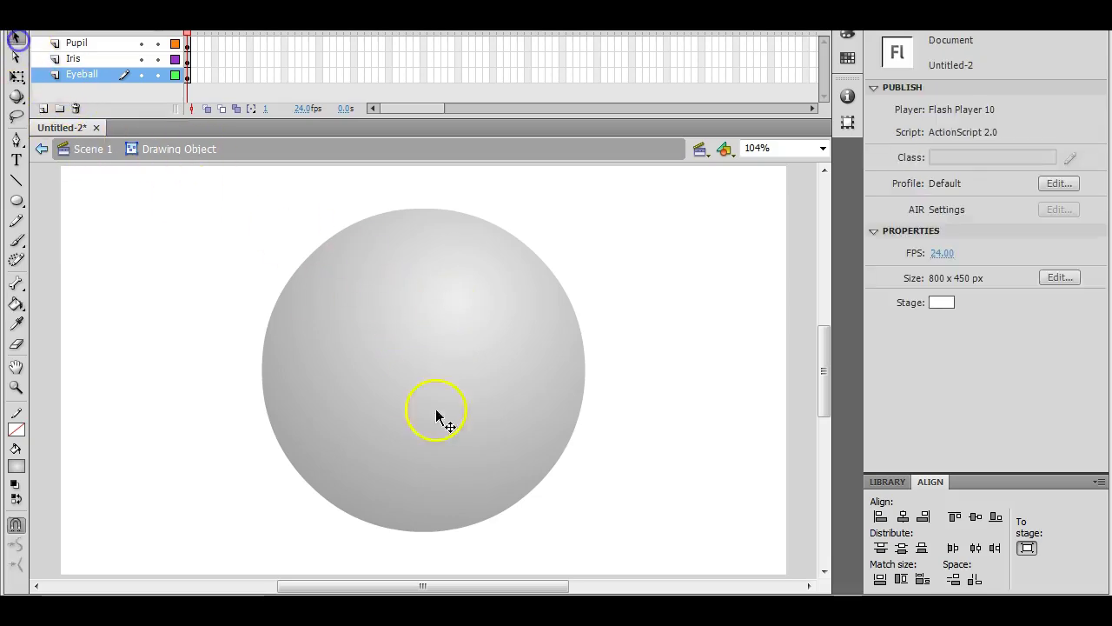
Select the eyeball shape and darken the outer stop of its radial fill gradient.
{"action": "left_click", "coordinate": [450, 403]}
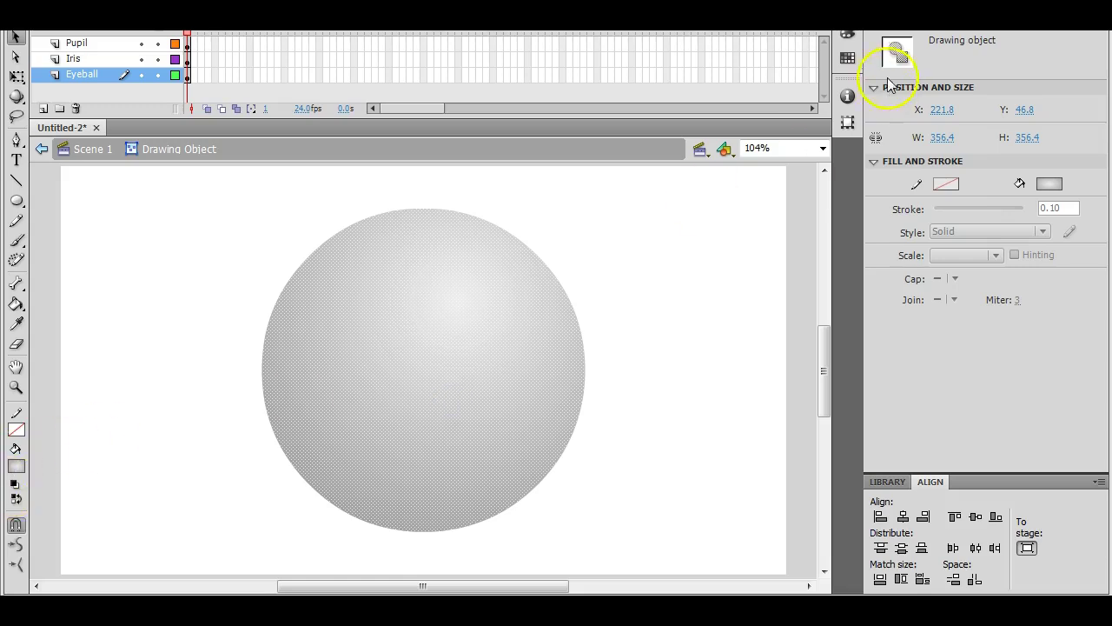
{"action": "left_click", "coordinate": [854, 45]}
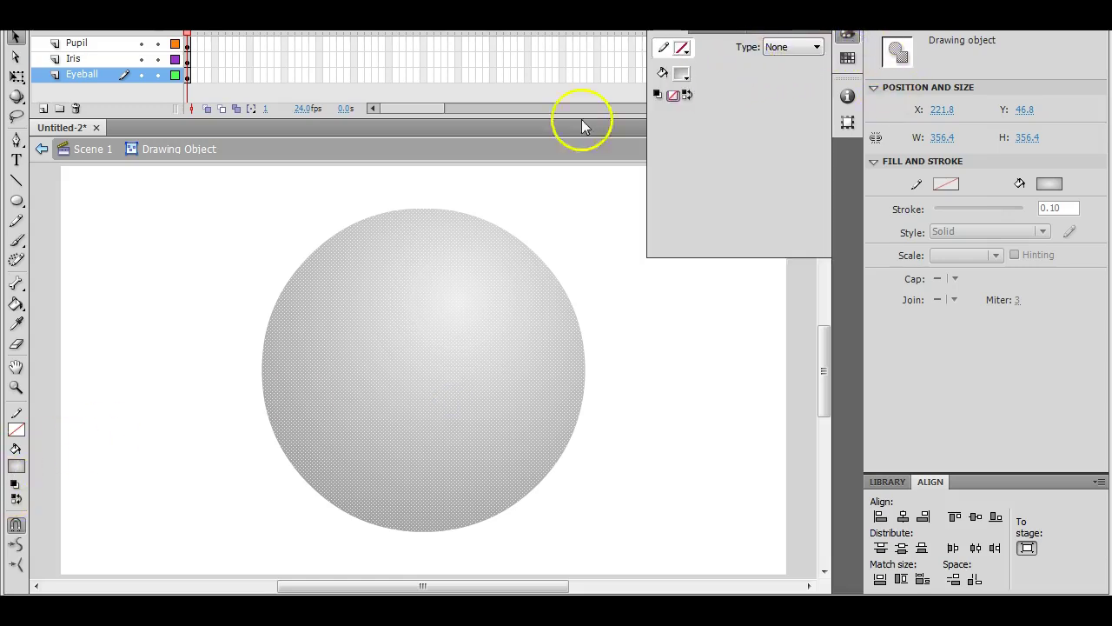
{"action": "left_click", "coordinate": [428, 296]}
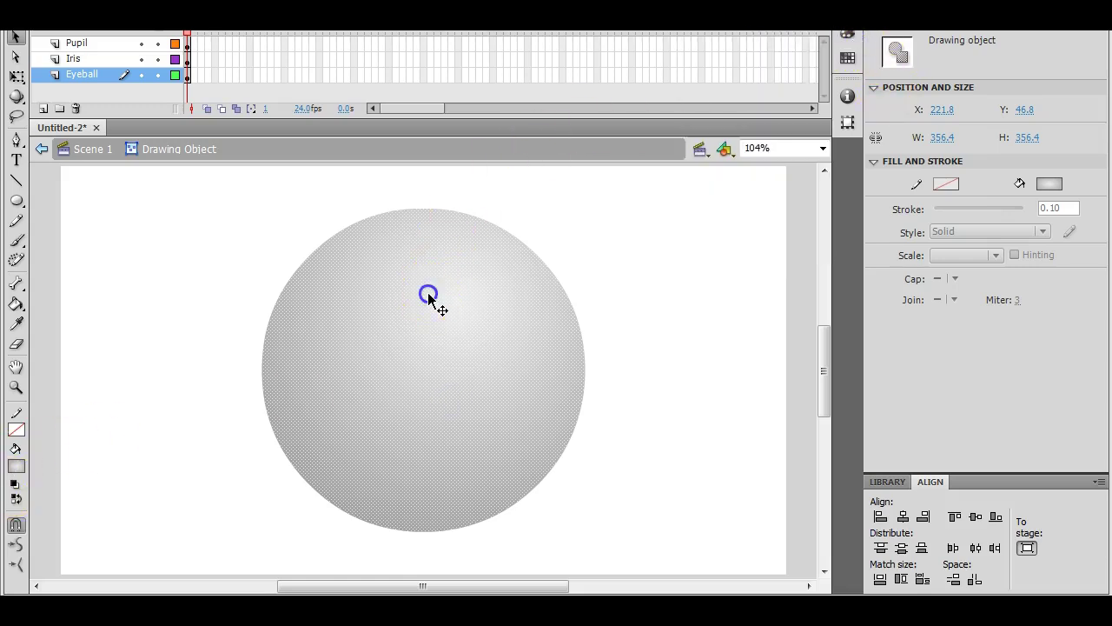
{"action": "left_click", "coordinate": [849, 38]}
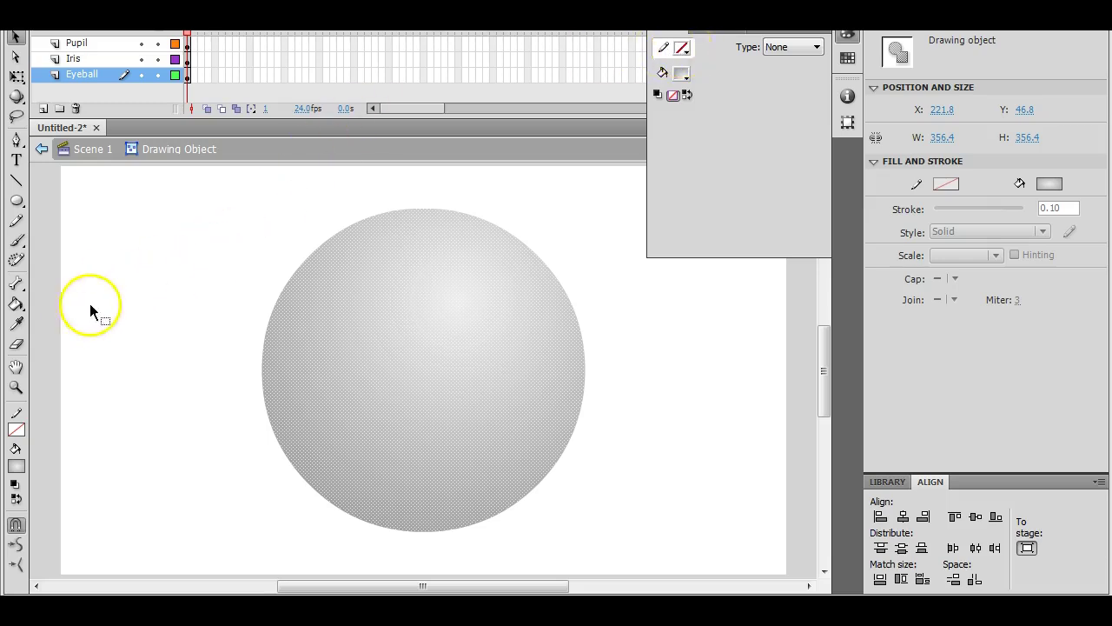
{"action": "left_click", "coordinate": [663, 73]}
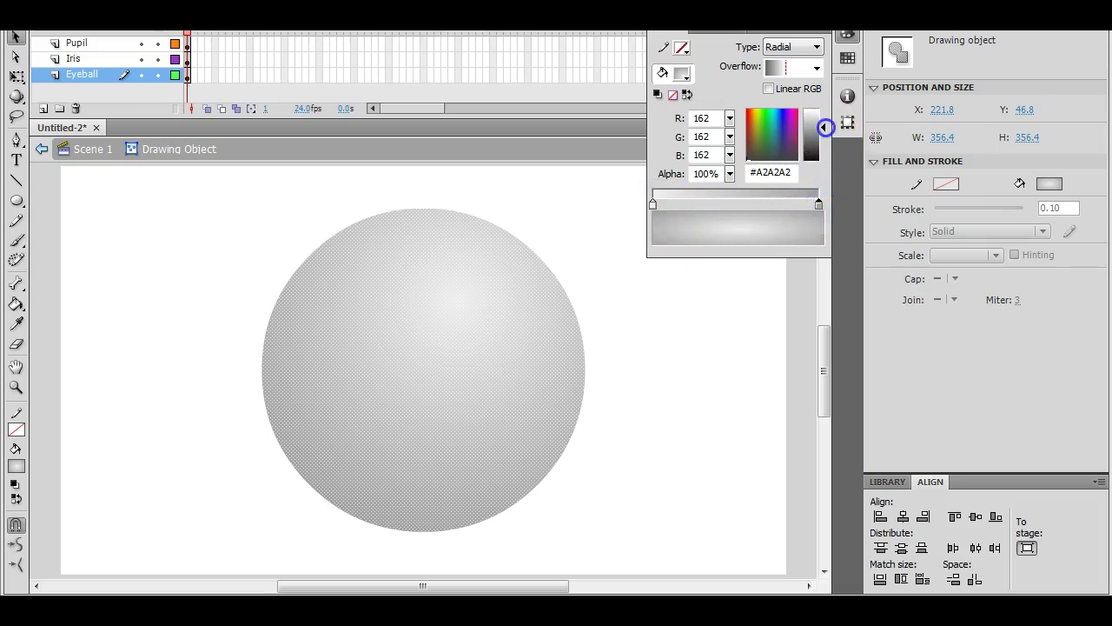
{"action": "left_click_drag", "start_coordinate": [826, 128], "coordinate": [826, 132]}
Lighten the eyeball gradient's centre stop to #FBFBFB and return to Scene 1.
{"action": "left_click", "coordinate": [655, 205]}
{"action": "left_click_drag", "start_coordinate": [825, 113], "coordinate": [825, 109]}
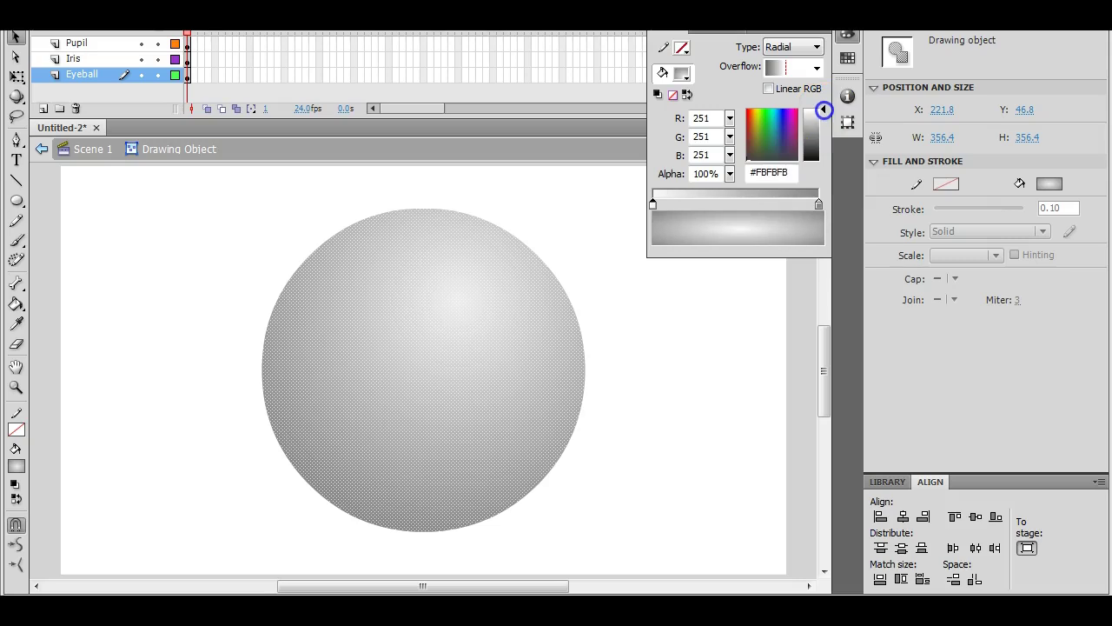
{"action": "left_click", "coordinate": [662, 342]}
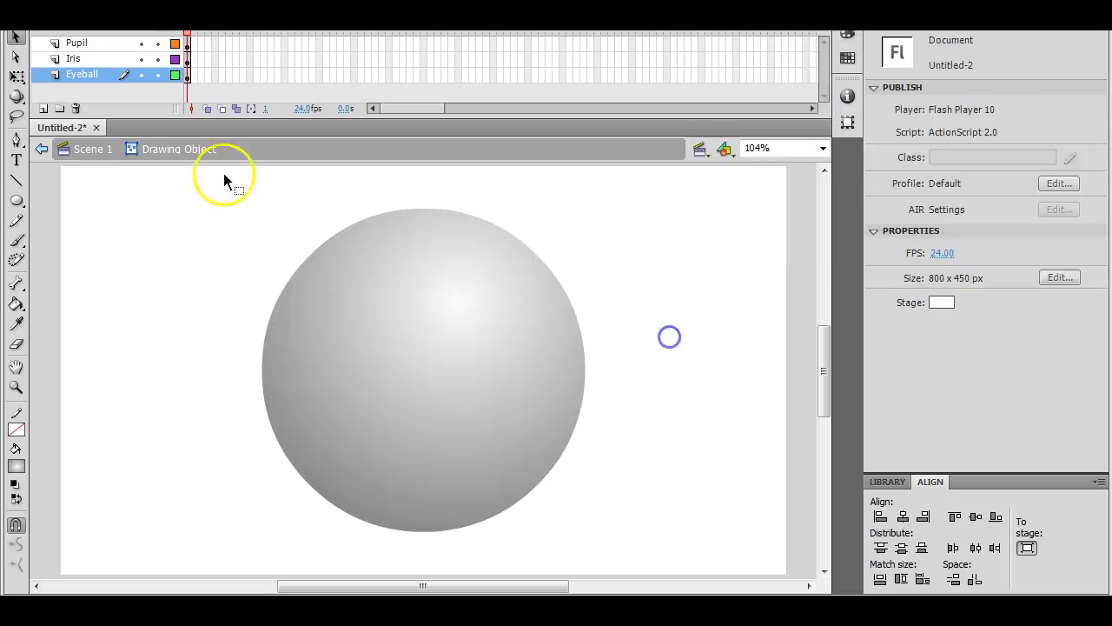
{"action": "left_click", "coordinate": [85, 150]}
{"action": "left_click", "coordinate": [146, 257]}
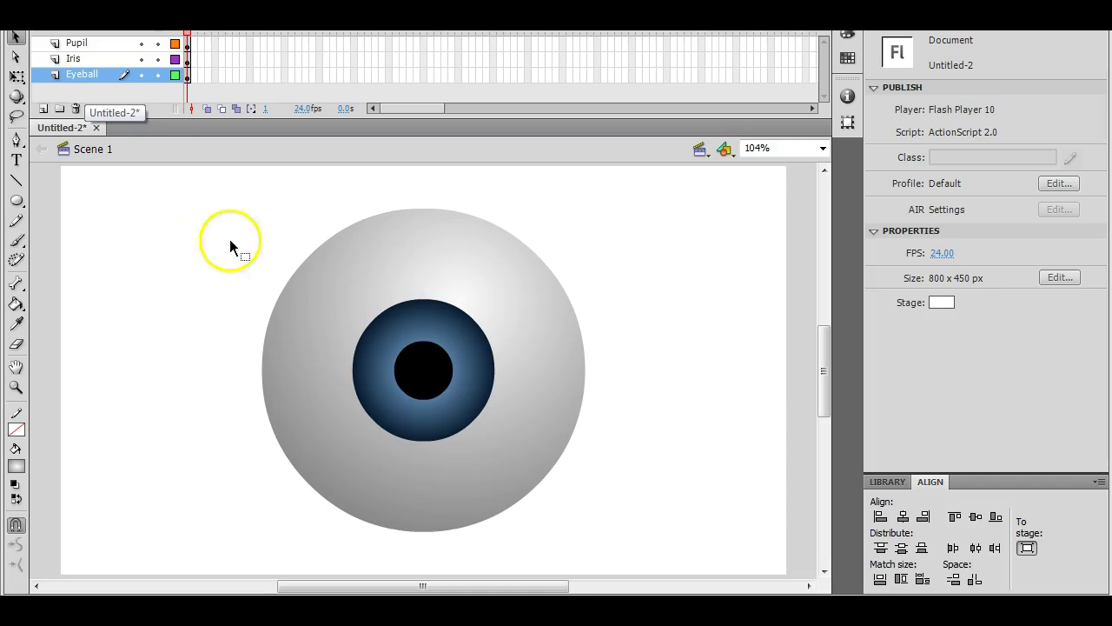
Switch to the browser to examine the highlights on the reference eyeball picture and return to Flash.
{"action": "key", "text": "alt+Tab"}
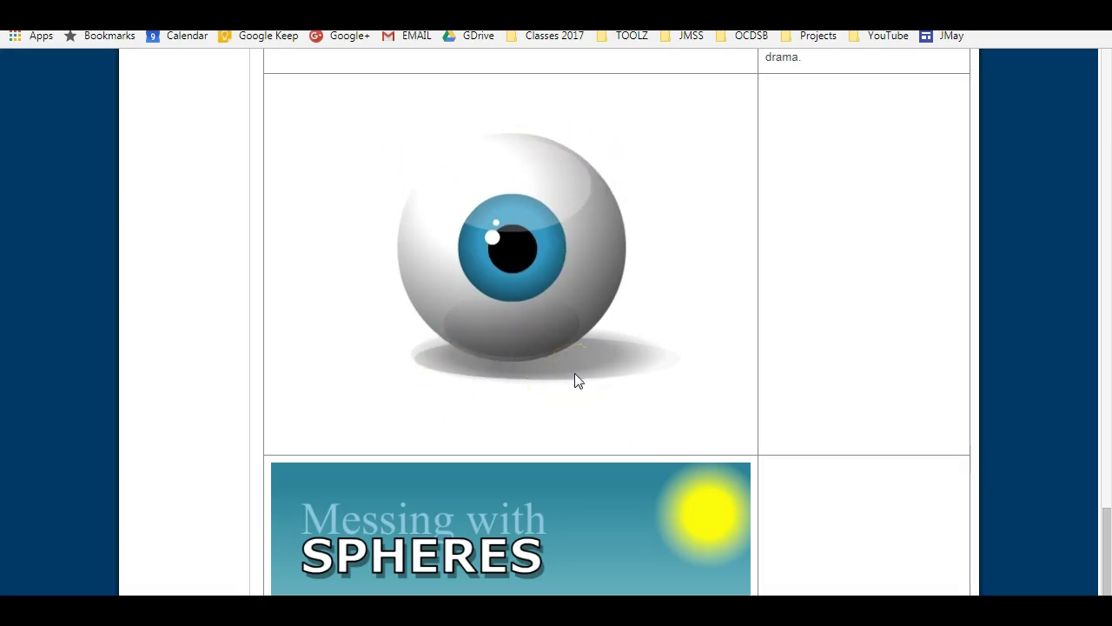
{"action": "key", "text": "alt+Tab"}
{"action": "left_click_drag", "start_coordinate": [575, 380], "coordinate": [422, 303]}
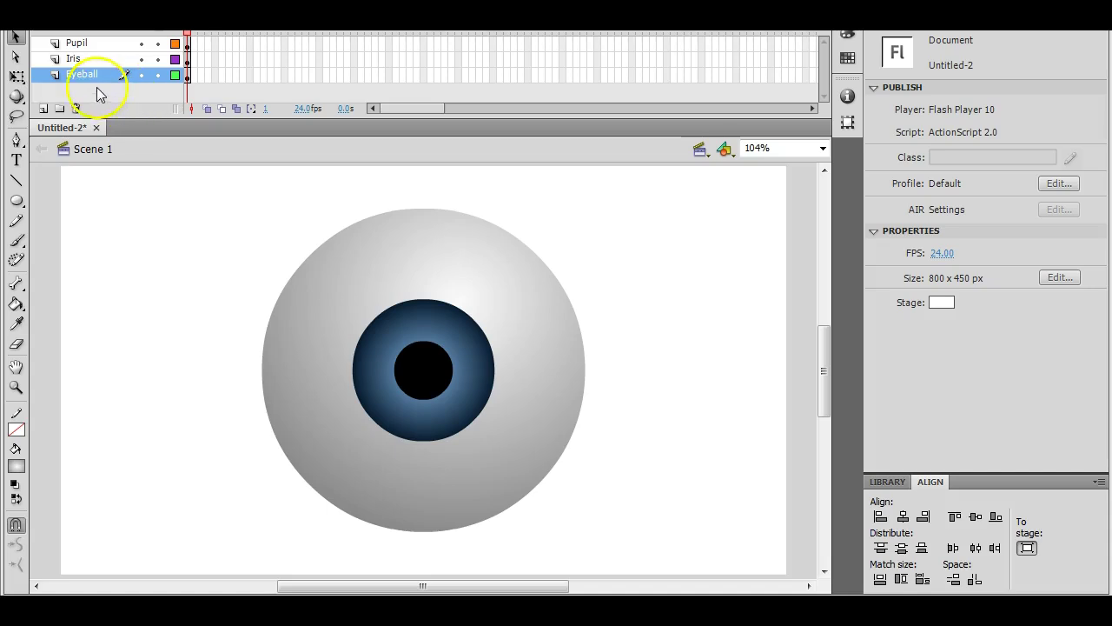
Set up the Oval tool with a solid white fill.
{"action": "left_click", "coordinate": [15, 199]}
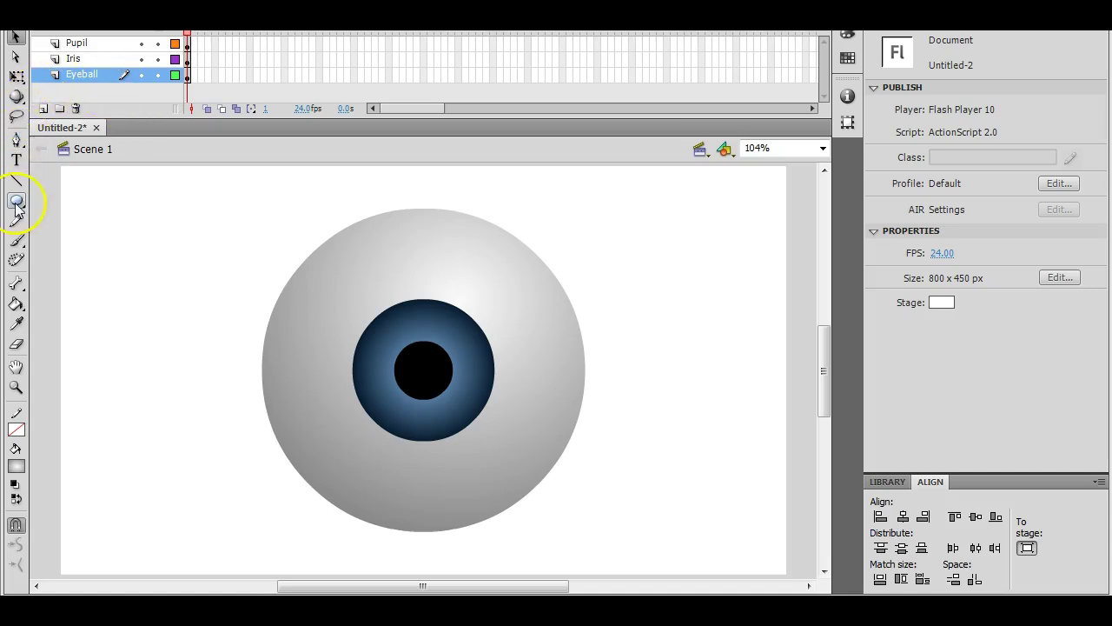
{"action": "left_click", "coordinate": [18, 452]}
{"action": "left_click", "coordinate": [30, 565]}
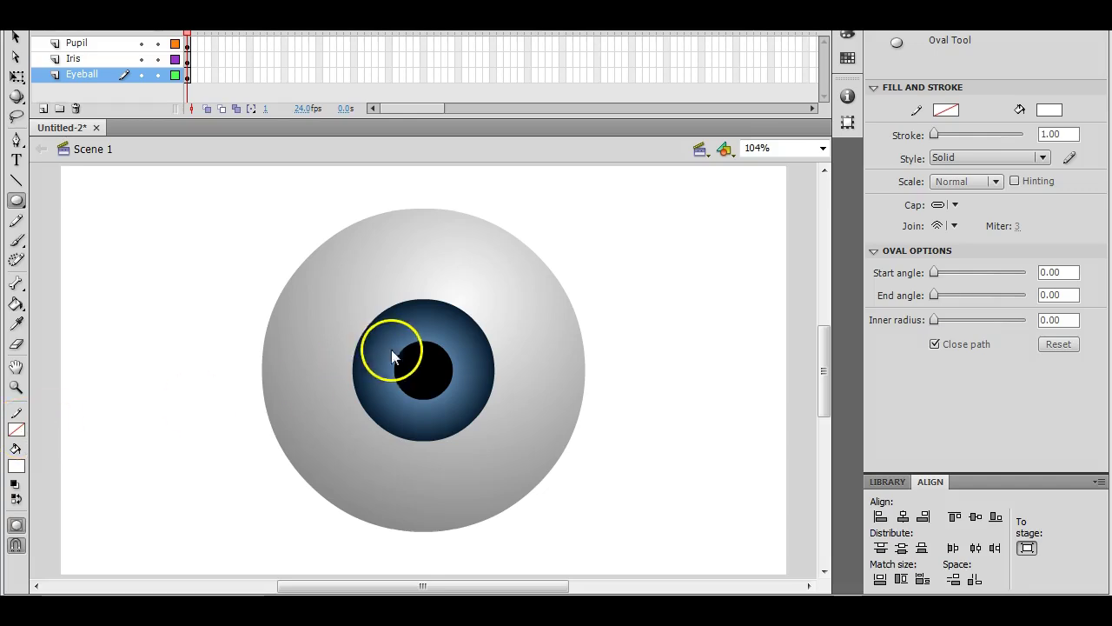
{"action": "left_click", "coordinate": [439, 346]}
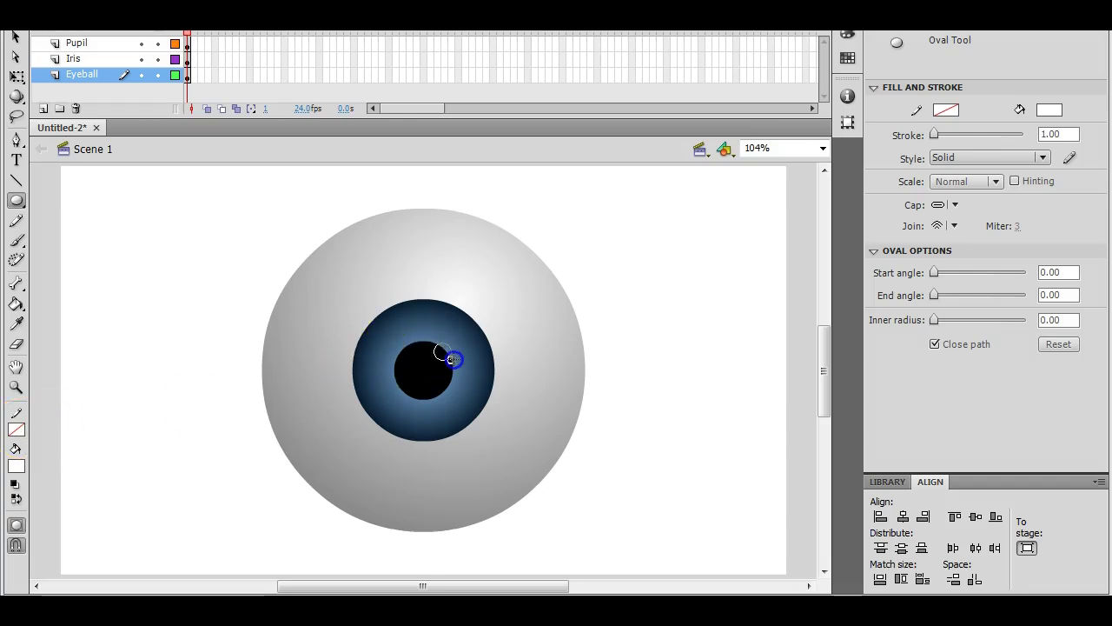
{"action": "left_click_drag", "start_coordinate": [453, 359], "coordinate": [470, 373]}
{"action": "key", "text": "ctrl+z"}
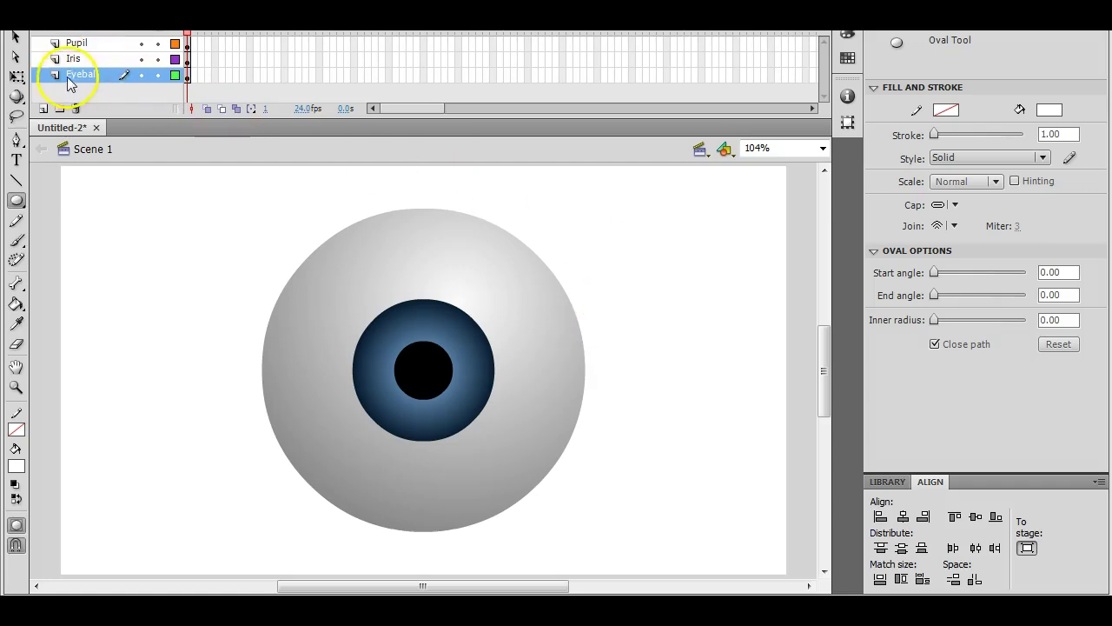
Add a new layer above Pupil and name it Highlights.
{"action": "left_click", "coordinate": [76, 43]}
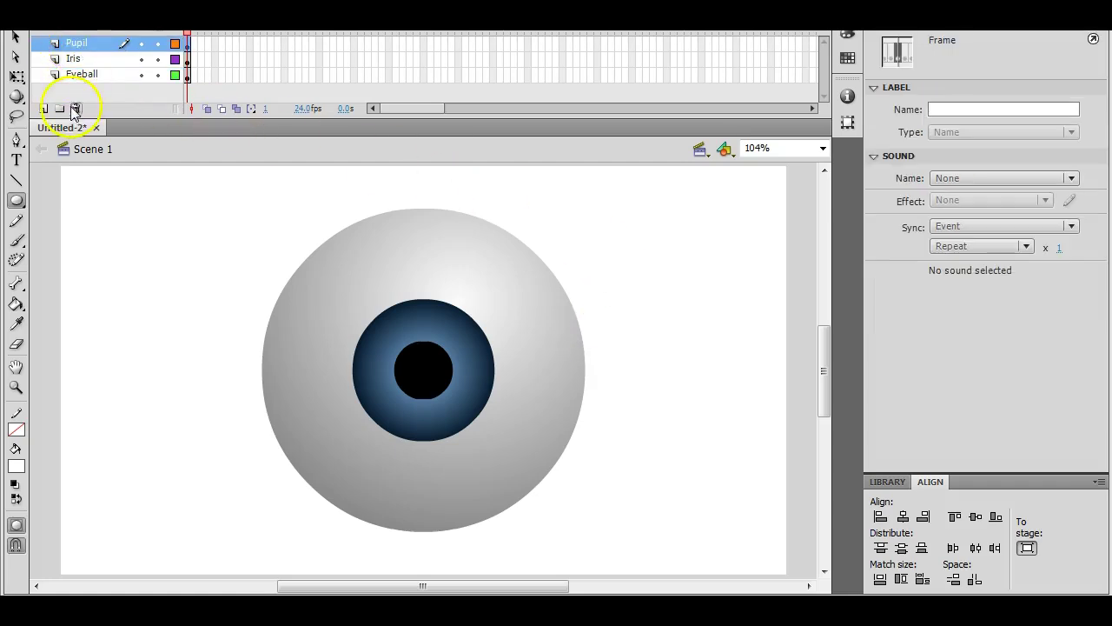
{"action": "left_click", "coordinate": [43, 108]}
{"action": "double_click", "coordinate": [80, 43]}
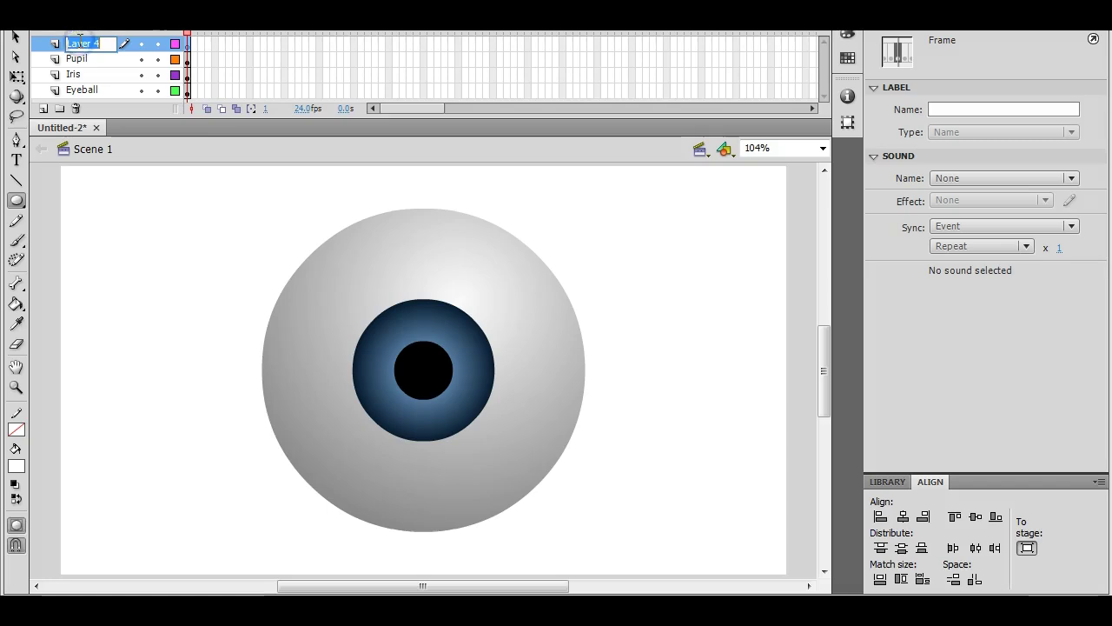
{"action": "type", "text": "Highlight"}
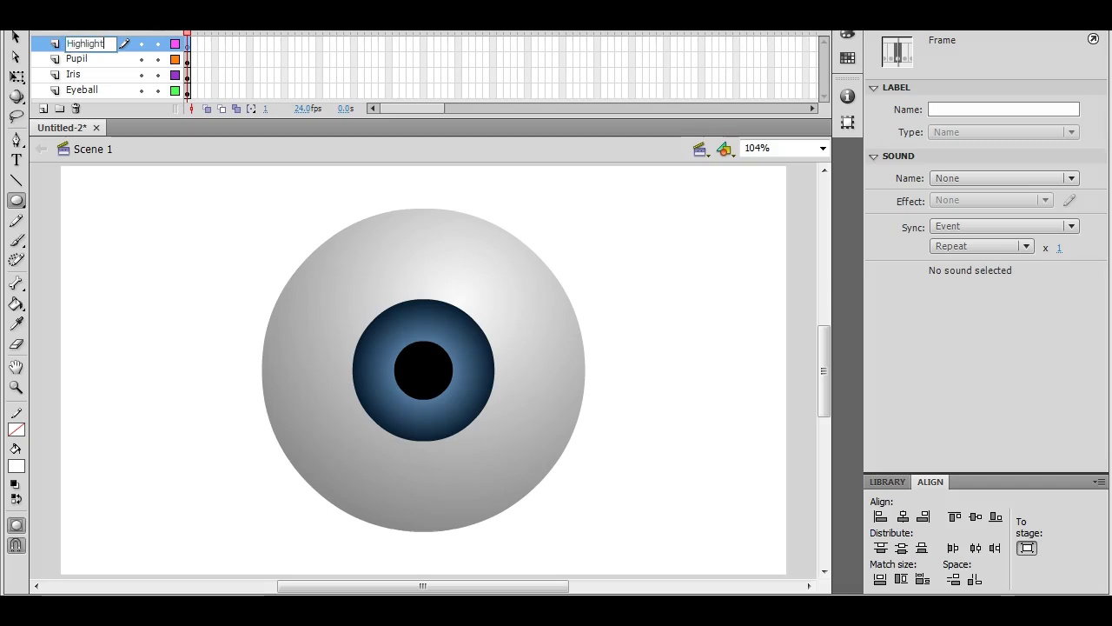
{"action": "type", "text": "s"}
{"action": "key", "text": "Return"}
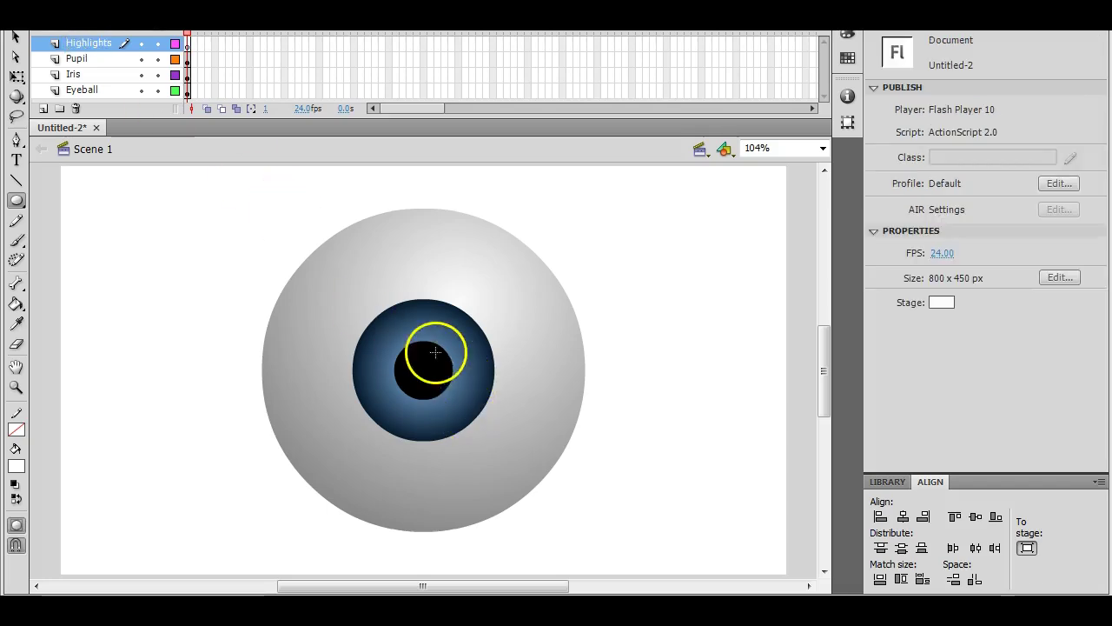
Draw a white highlight circle about 21.5 px wide over the pupil's upper-right edge.
{"action": "left_click_drag", "start_coordinate": [432, 346], "coordinate": [449, 360]}
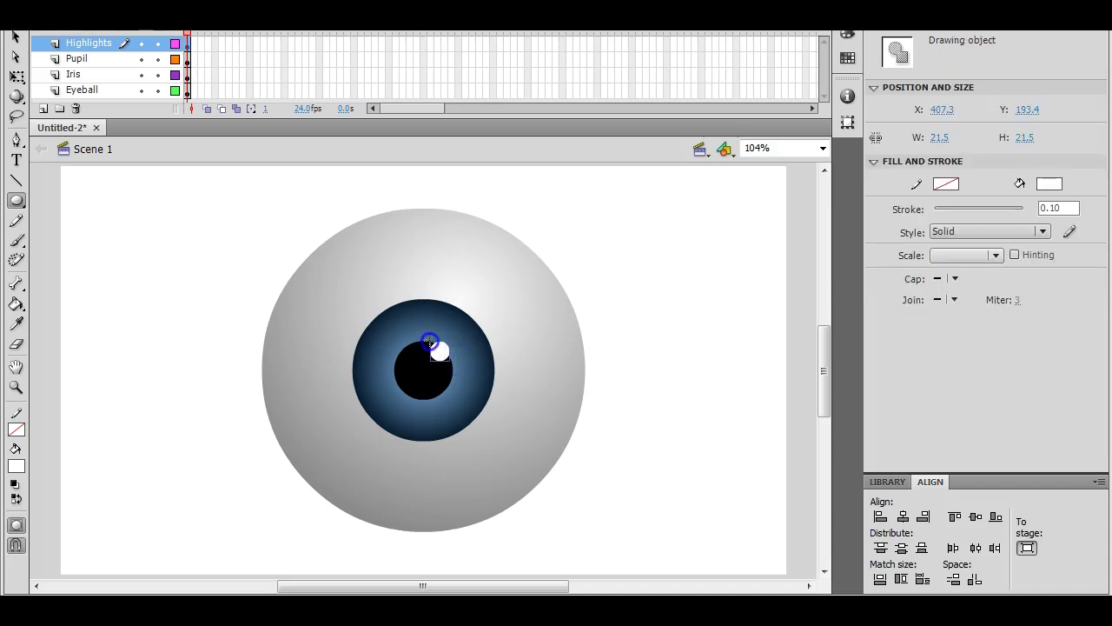
{"action": "key", "text": "ctrl+z"}
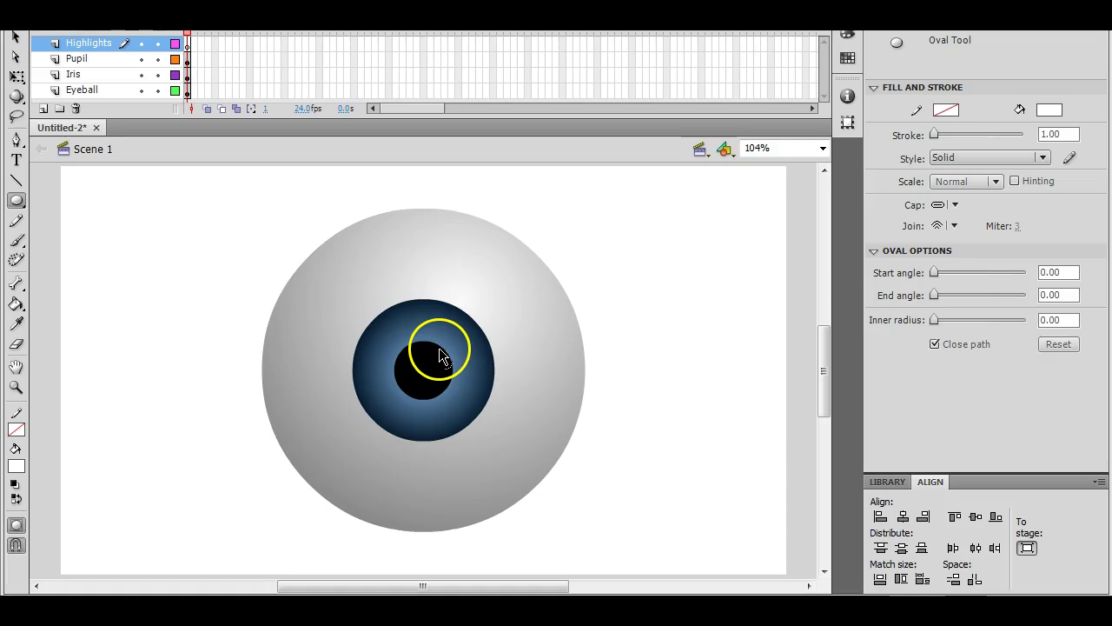
{"action": "key", "text": "ctrl+y"}
Draw a smaller white highlight about 10 px wide just left of the first one and deselect it.
{"action": "left_click_drag", "start_coordinate": [420, 336], "coordinate": [421, 338]}
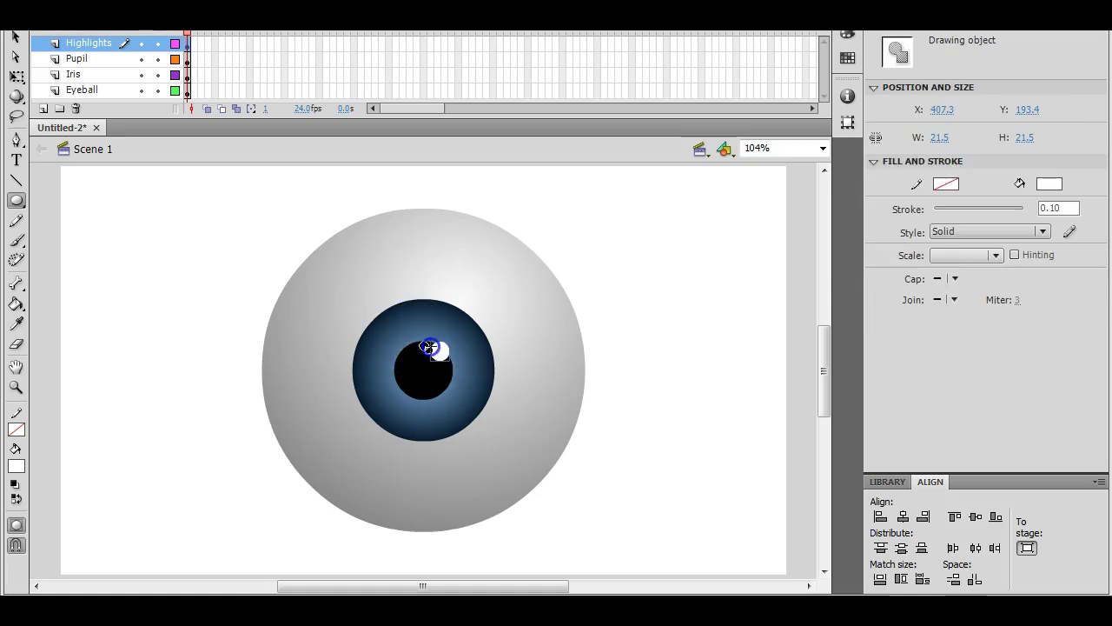
{"action": "left_click_drag", "start_coordinate": [429, 347], "coordinate": [427, 350]}
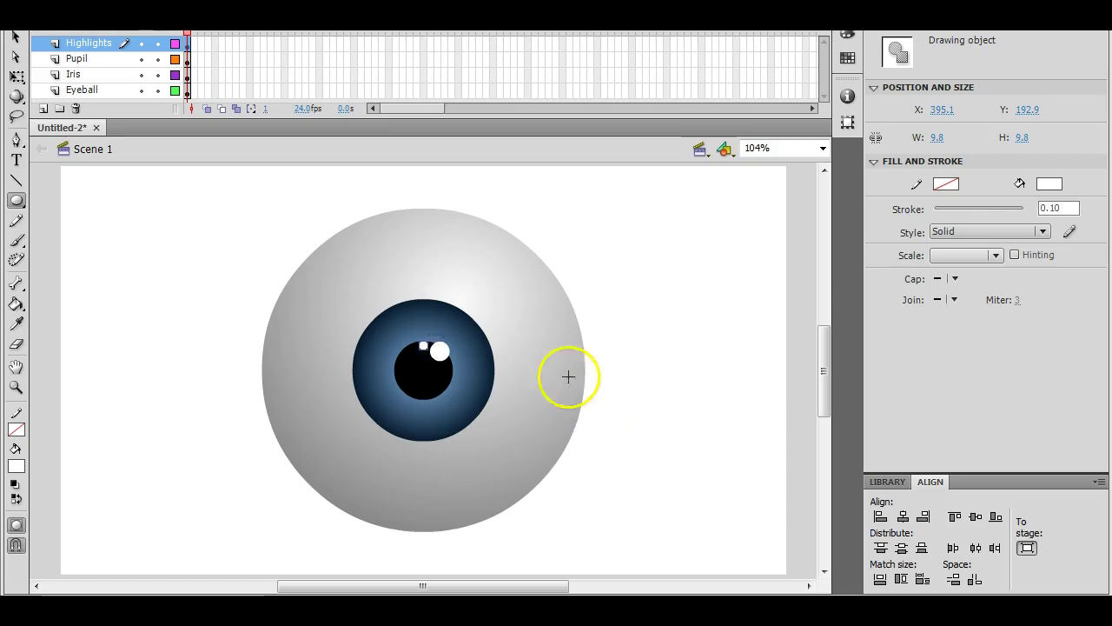
{"action": "left_click", "coordinate": [16, 36]}
{"action": "left_click", "coordinate": [135, 259]}
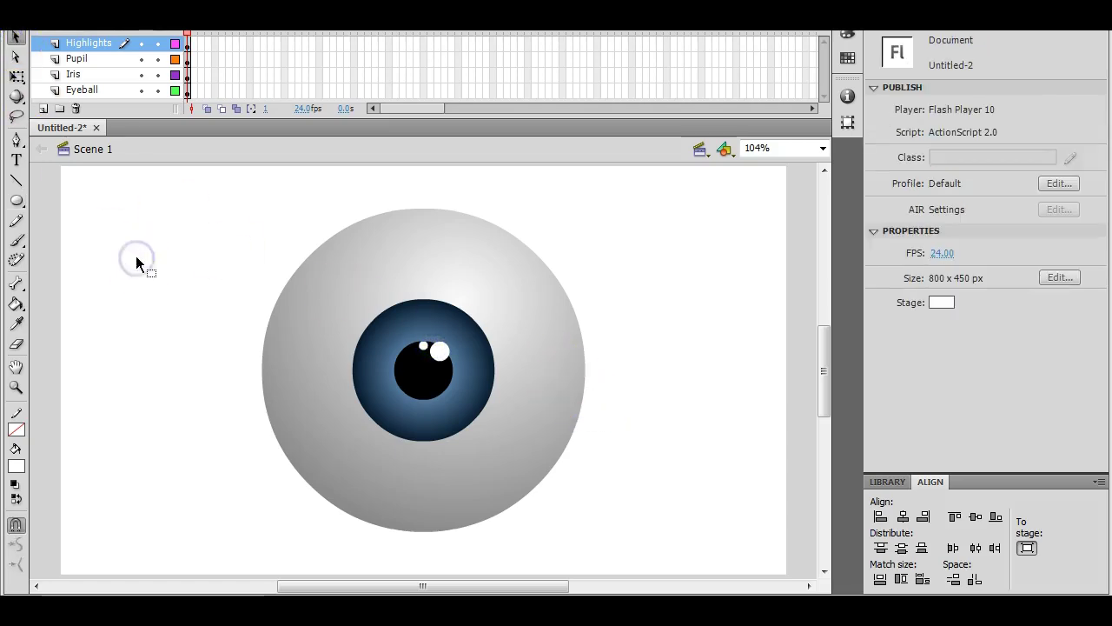
Duplicate the two white pupil highlights and place the copies on the eyeball's upper-right area, outside the iris.
{"action": "left_click", "coordinate": [441, 357]}
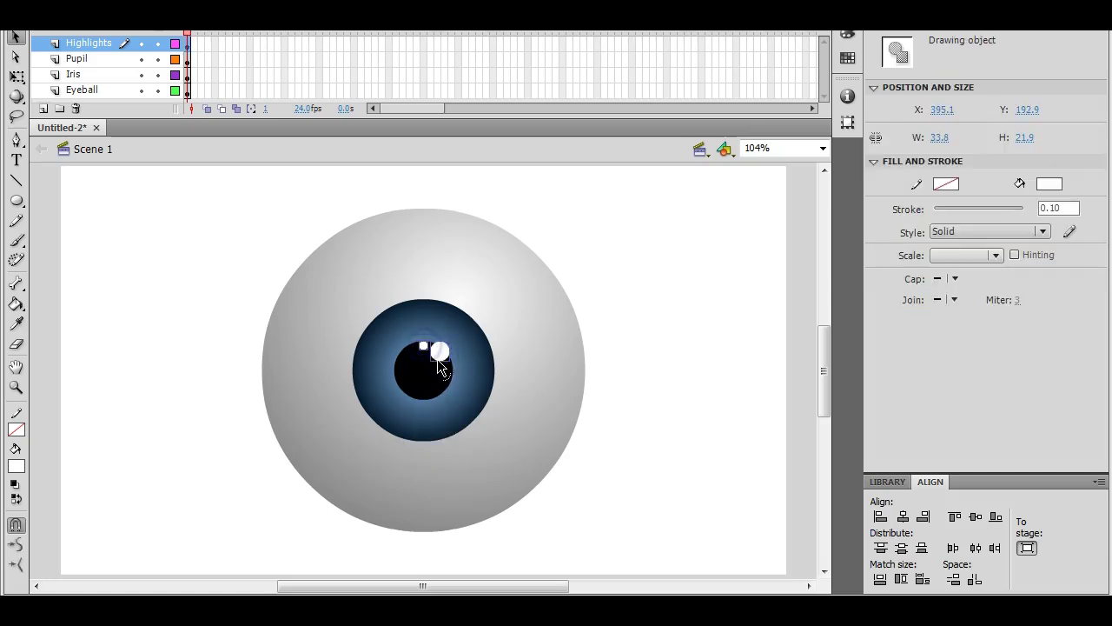
{"action": "key", "text": "ctrl+d"}
{"action": "left_click_drag", "start_coordinate": [451, 356], "coordinate": [490, 276]}
{"action": "left_click", "coordinate": [585, 327]}
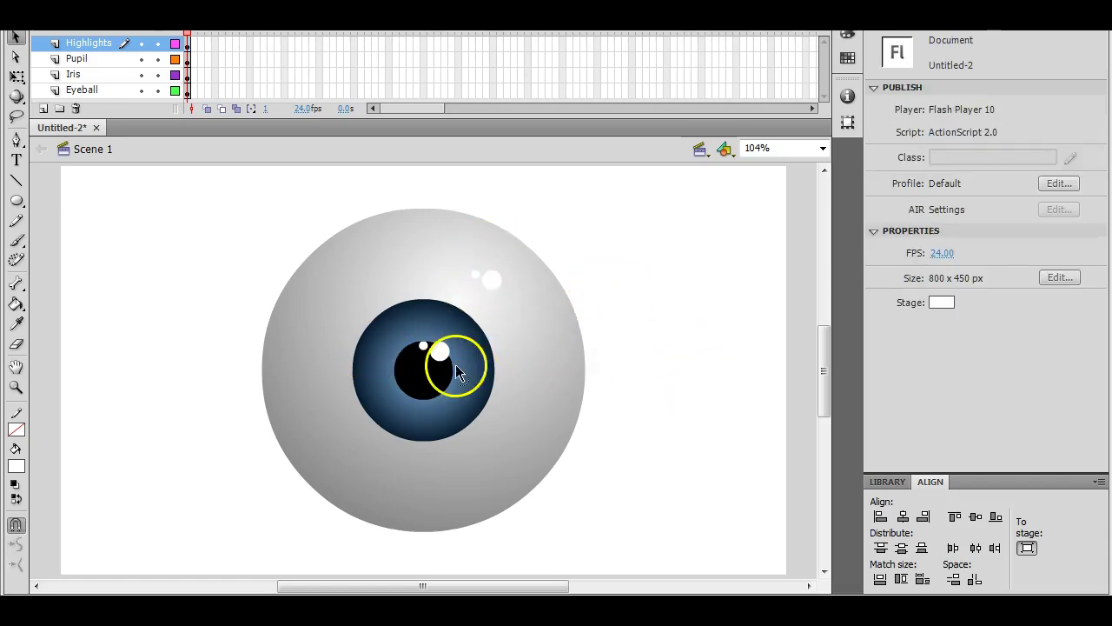
Enlarge the copied highlight pair to about 58.6 x 38.1 px and reposition it at about X 442.9, Y 95.3 on the eyeball.
{"action": "left_click", "coordinate": [492, 282]}
{"action": "key", "text": "q"}
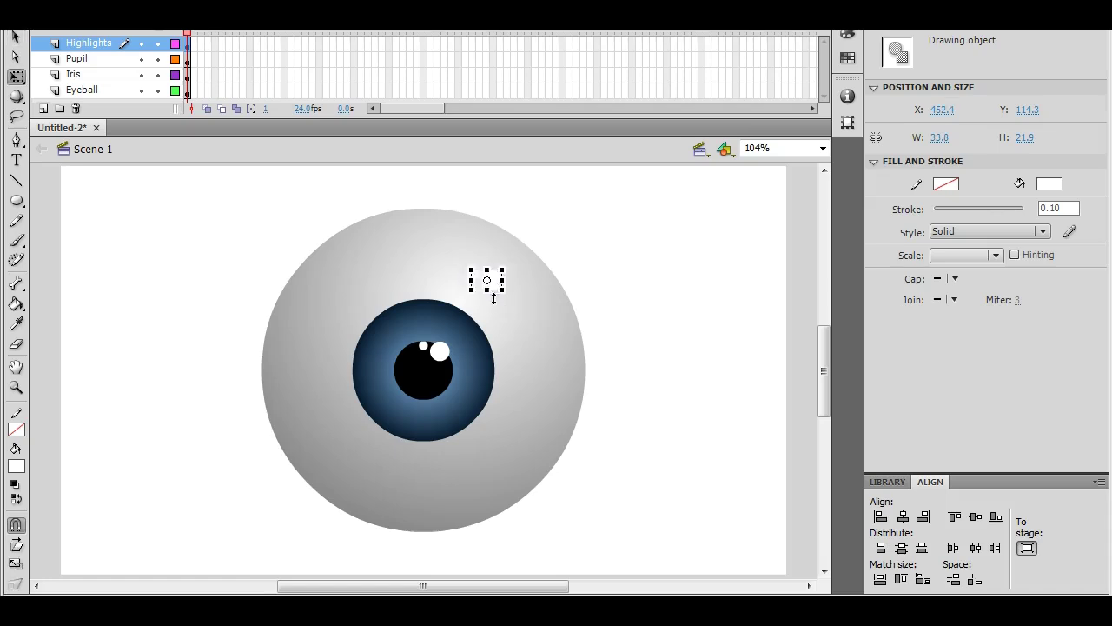
{"action": "left_click_drag", "start_coordinate": [502, 292], "coordinate": [527, 310]}
{"action": "key", "text": "shift+Left"}
{"action": "key", "text": "shift+Left"}
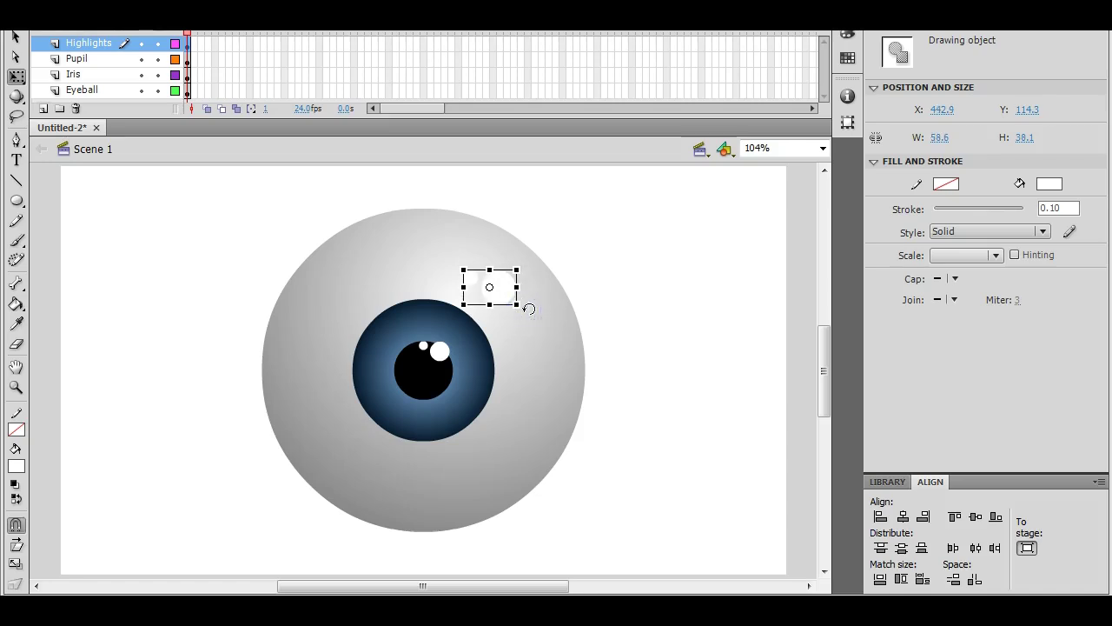
{"action": "key", "text": "shift+Up"}
{"action": "left_click", "coordinate": [600, 269]}
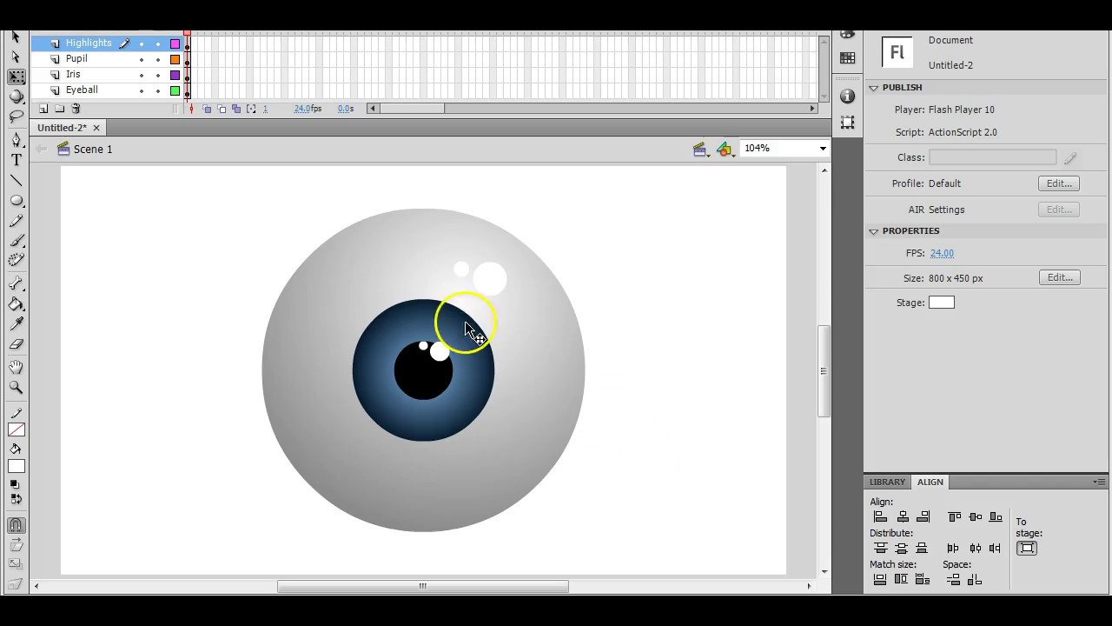
{"action": "left_click", "coordinate": [490, 280]}
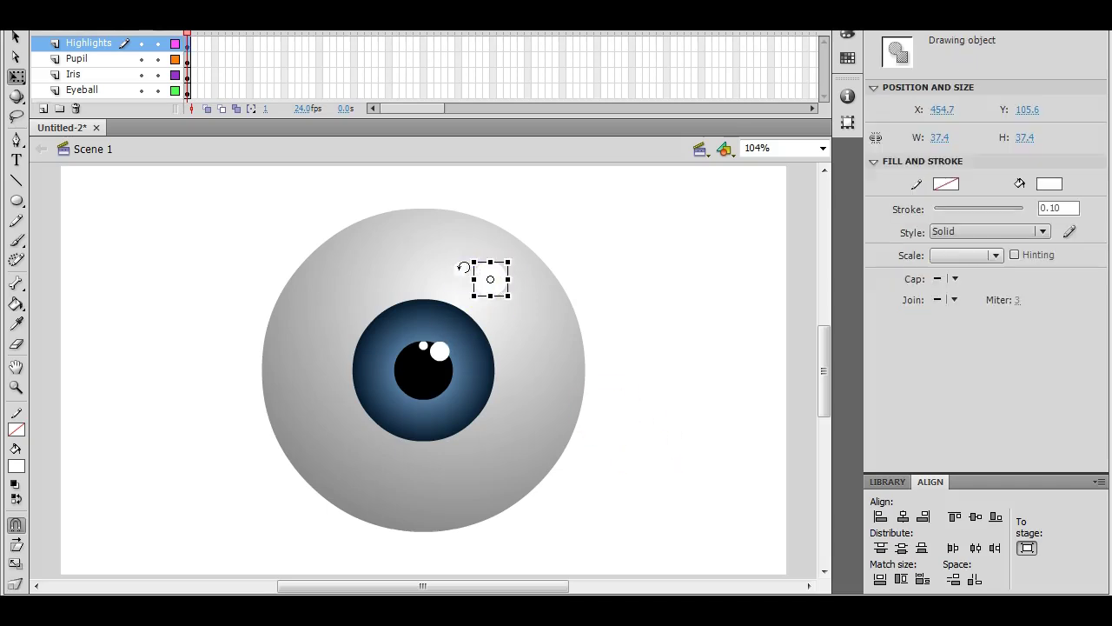
{"action": "left_click_drag", "start_coordinate": [458, 276], "coordinate": [457, 269]}
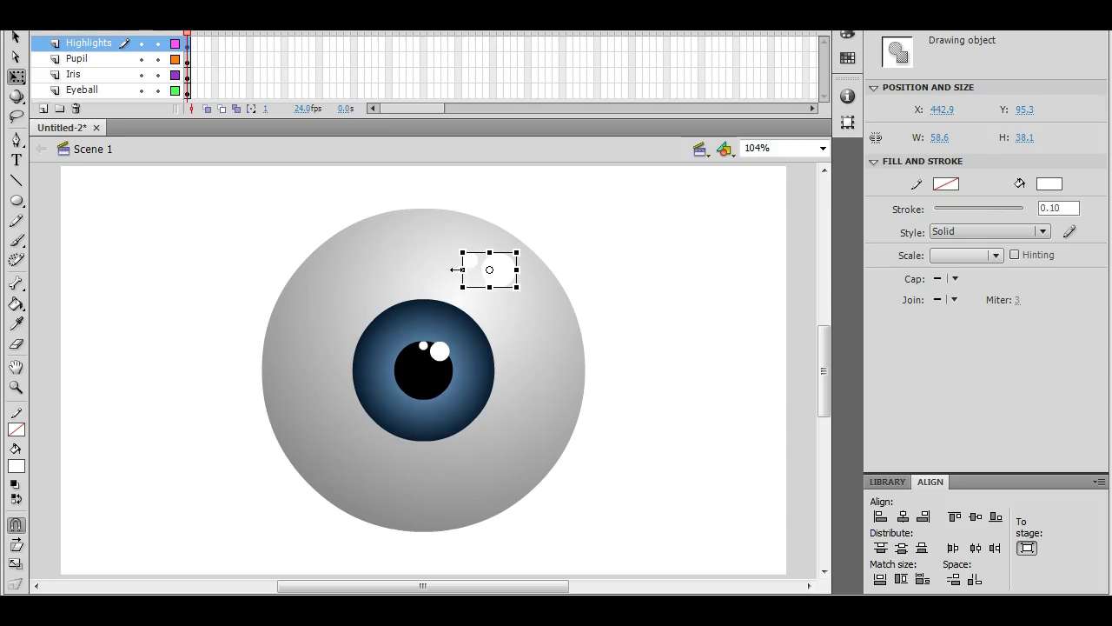
{"action": "left_click", "coordinate": [647, 219]}
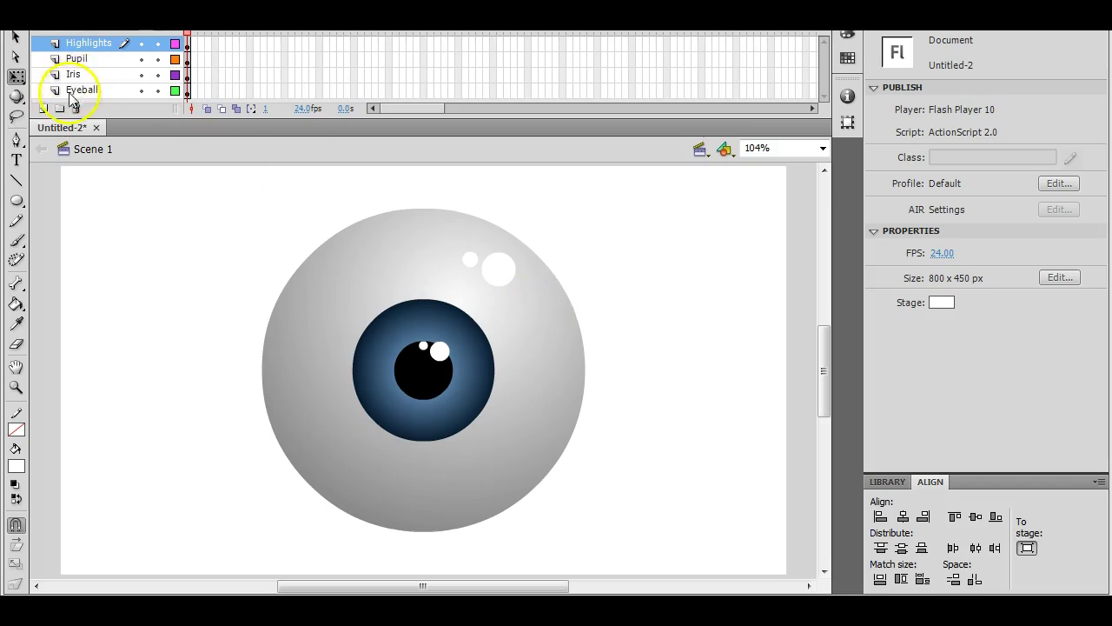
Add a new layer directly above Pupil and draw a white oval about 322.9 x 155.2 px over the eyeball's upper half.
{"action": "left_click", "coordinate": [77, 58]}
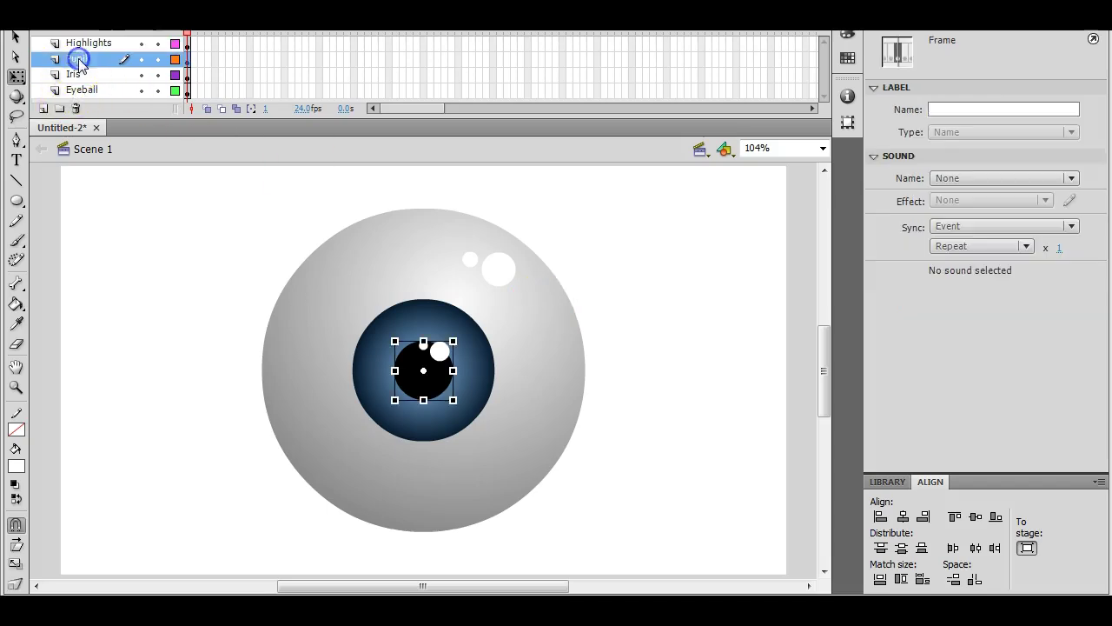
{"action": "left_click", "coordinate": [43, 109]}
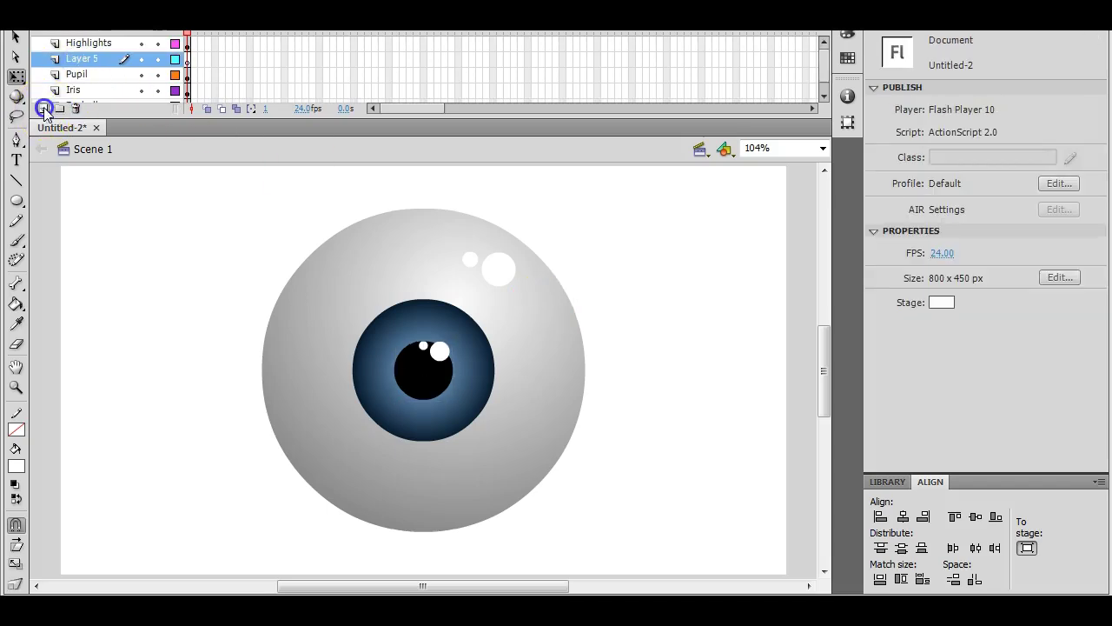
{"action": "left_click", "coordinate": [18, 199]}
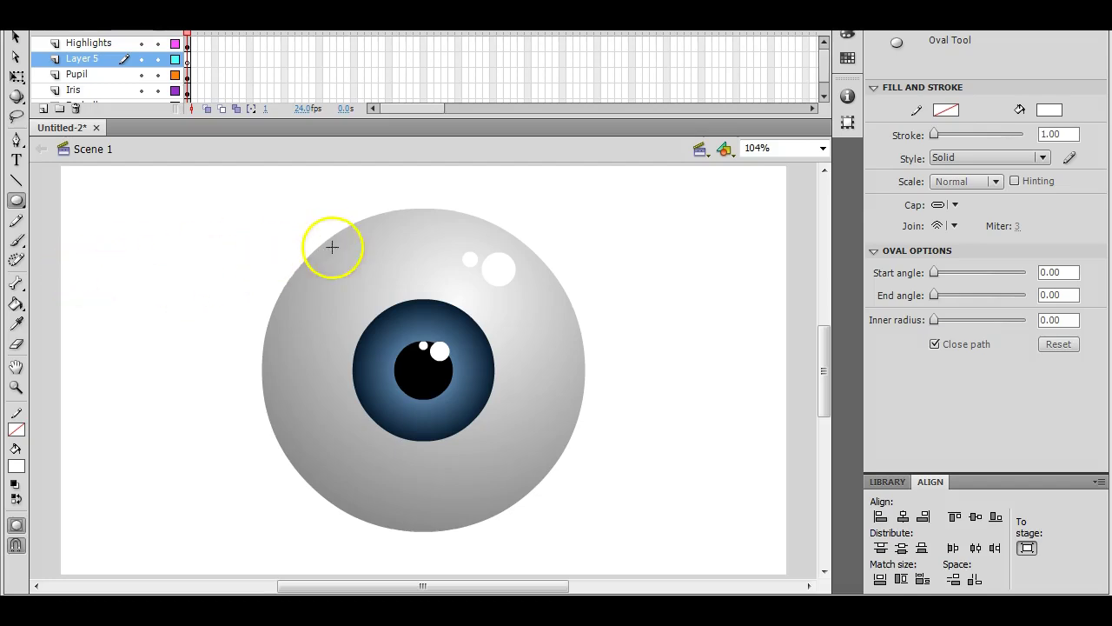
{"action": "key", "text": "alt+Tab"}
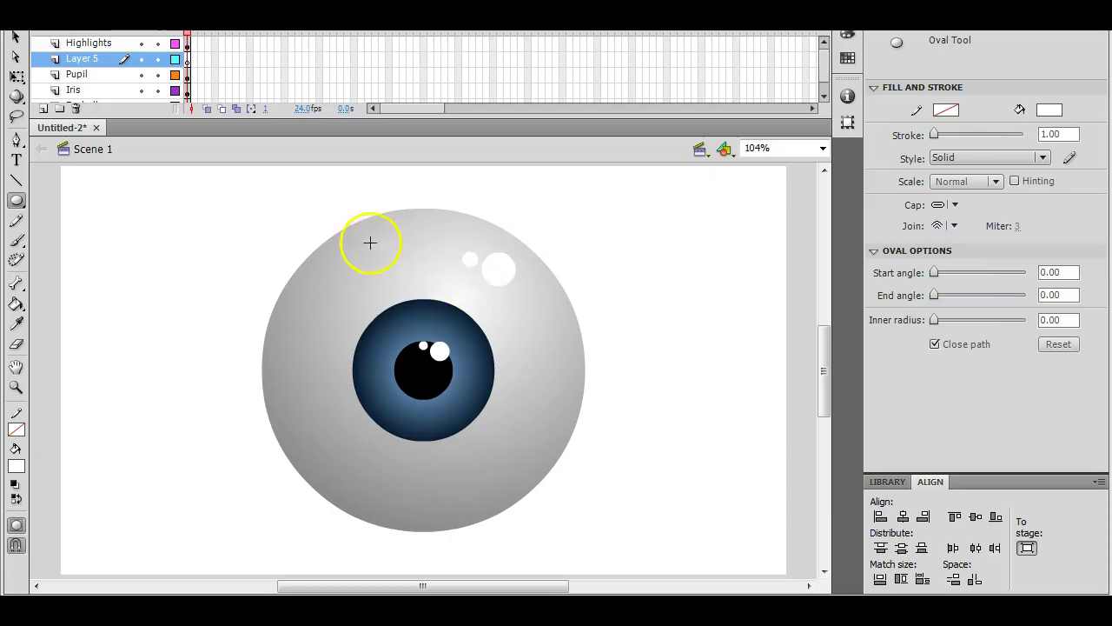
{"action": "mouse_move", "coordinate": [278, 219]}
{"action": "left_mouse_down"}
{"action": "mouse_move", "coordinate": [541, 338]}
{"action": "mouse_move", "coordinate": [569, 382]}
{"action": "mouse_move", "coordinate": [571, 361]}
{"action": "left_mouse_up"}
{"action": "left_click", "coordinate": [568, 326]}
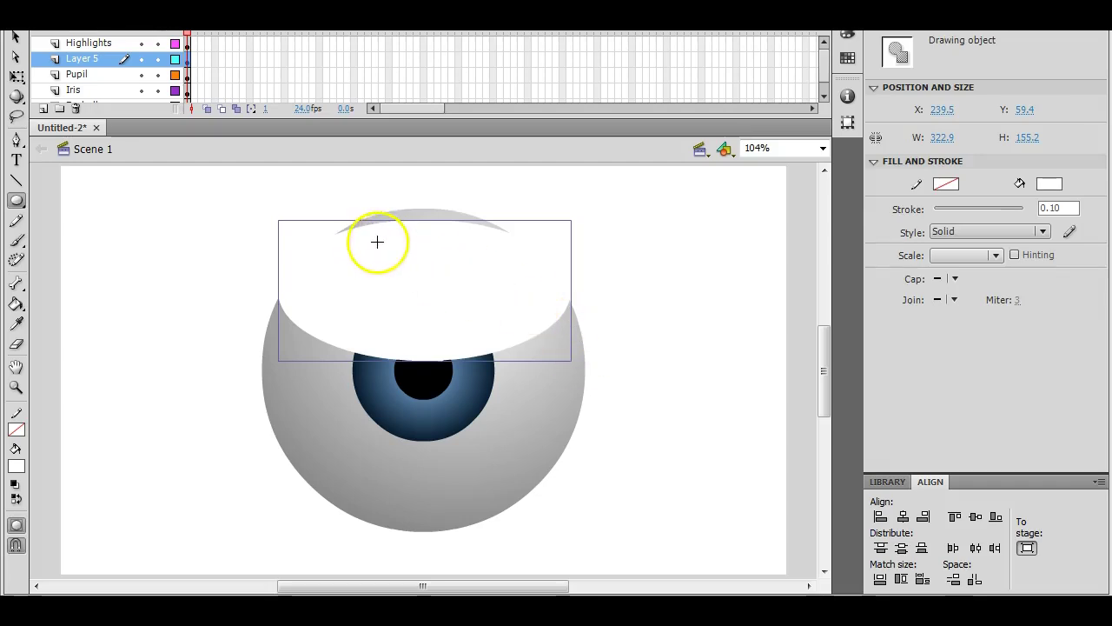
Use Free Transform to shrink the white oval to about 301.8 x 152.3 px.
{"action": "left_click", "coordinate": [17, 76]}
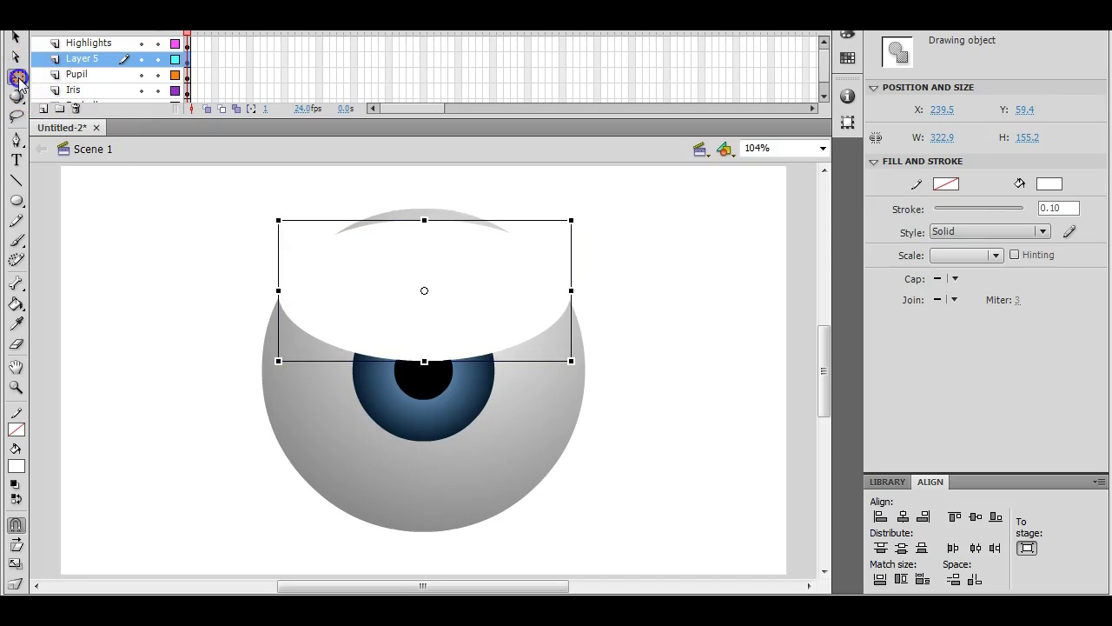
{"action": "left_click_drag", "start_coordinate": [278, 292], "coordinate": [297, 290]}
{"action": "left_click", "coordinate": [429, 219]}
{"action": "left_click_drag", "start_coordinate": [433, 219], "coordinate": [434, 223]}
Turn off Snap to Objects and refit the white oval to about 252.9 x 159.9 px at X 274.0, Y 54.7 inside the eyeball.
{"action": "left_click", "coordinate": [115, 19]}
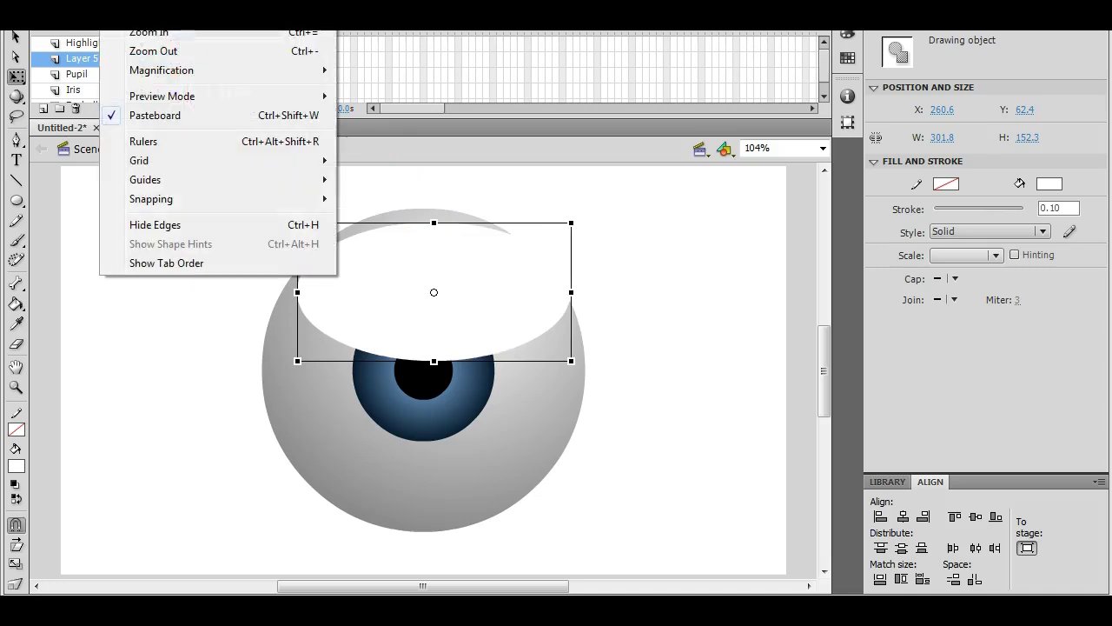
{"action": "mouse_move", "coordinate": [143, 199]}
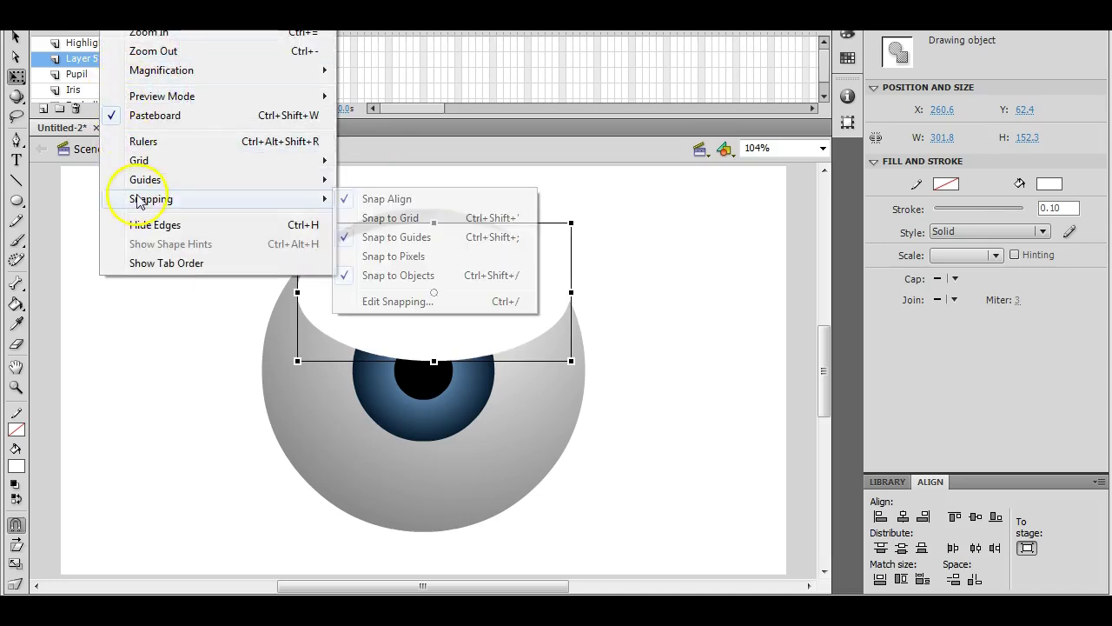
{"action": "left_click", "coordinate": [399, 275]}
{"action": "left_click", "coordinate": [433, 216]}
{"action": "left_click_drag", "start_coordinate": [434, 216], "coordinate": [434, 216]}
{"action": "left_click_drag", "start_coordinate": [572, 289], "coordinate": [539, 290]}
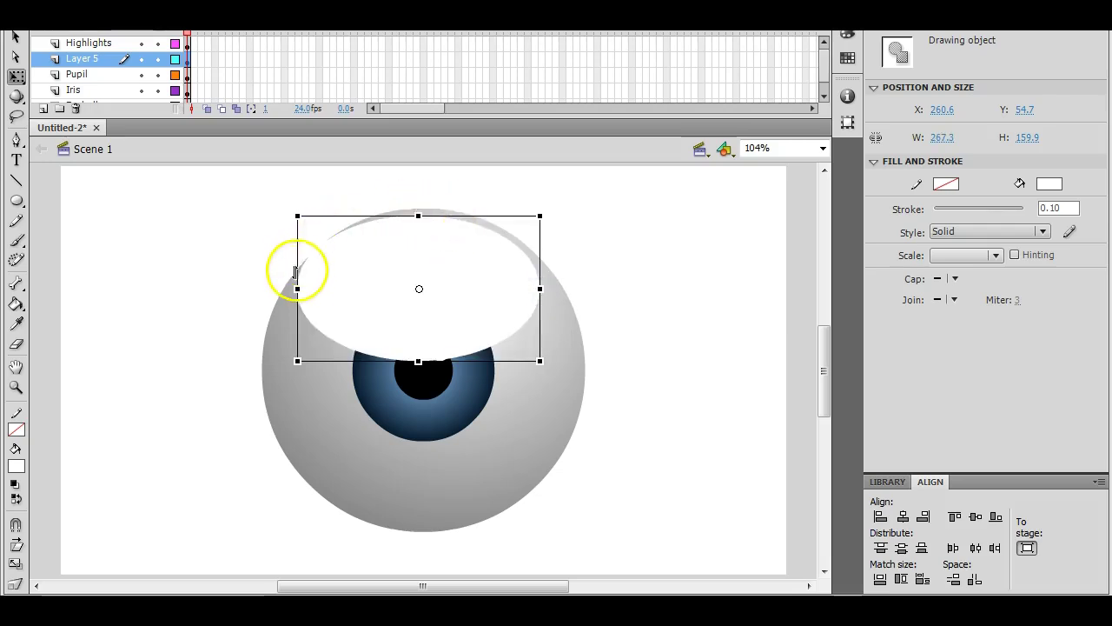
{"action": "left_click_drag", "start_coordinate": [298, 287], "coordinate": [310, 289]}
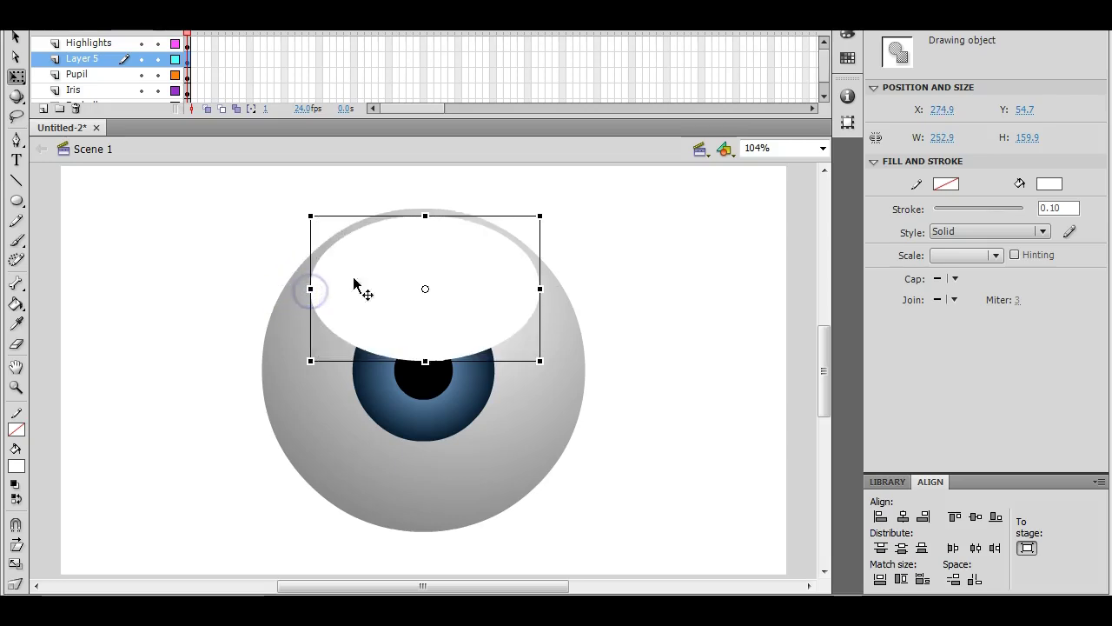
{"action": "left_click", "coordinate": [566, 174]}
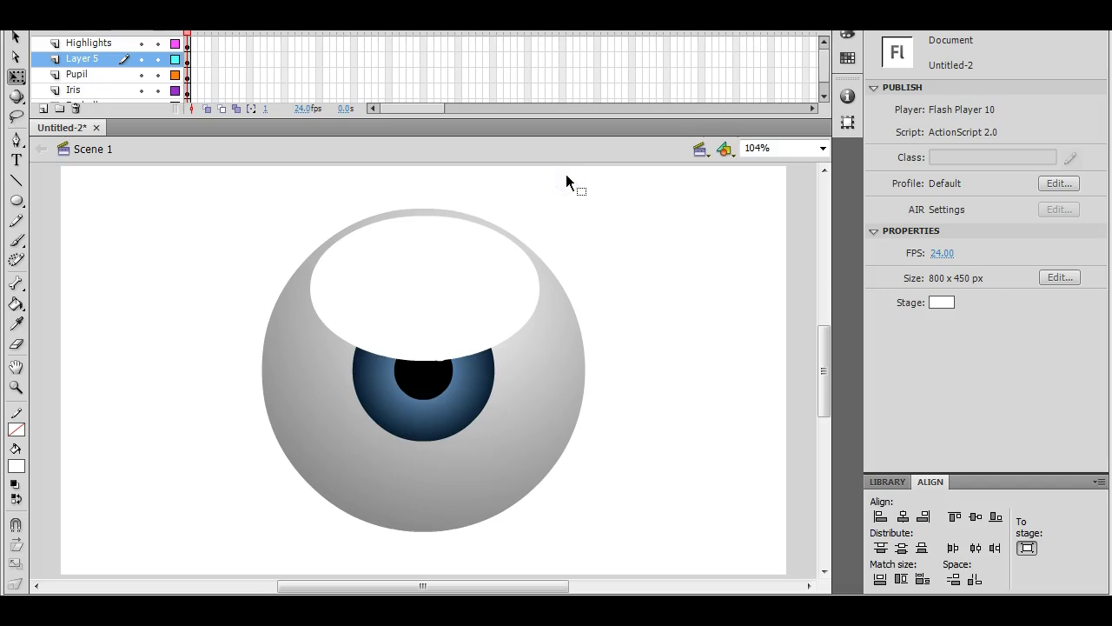
{"action": "left_click", "coordinate": [446, 252]}
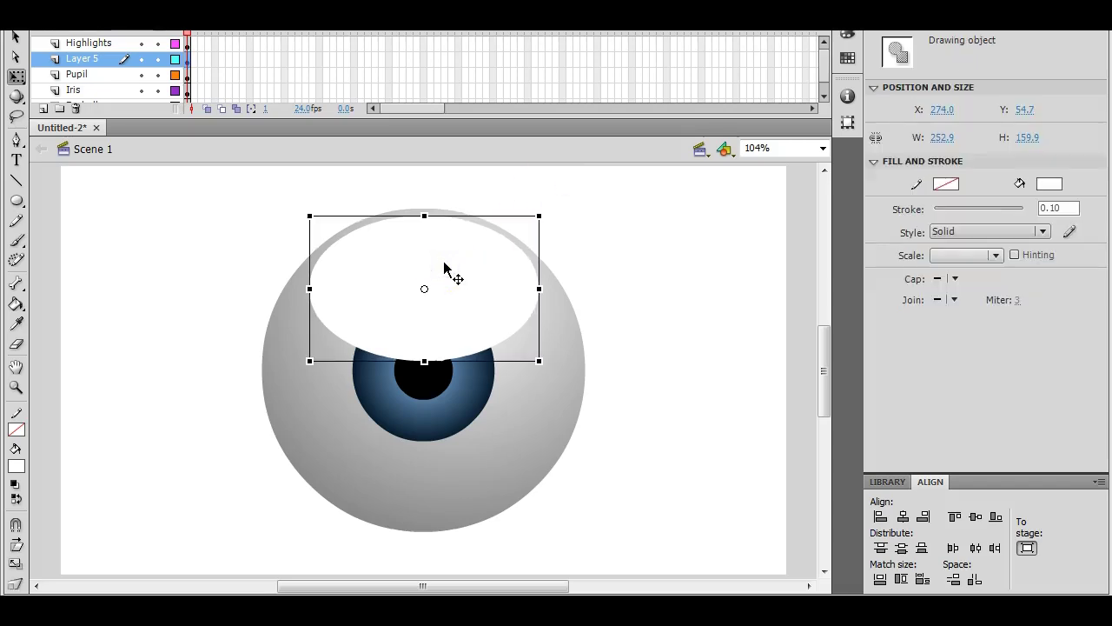
{"action": "left_click", "coordinate": [588, 212]}
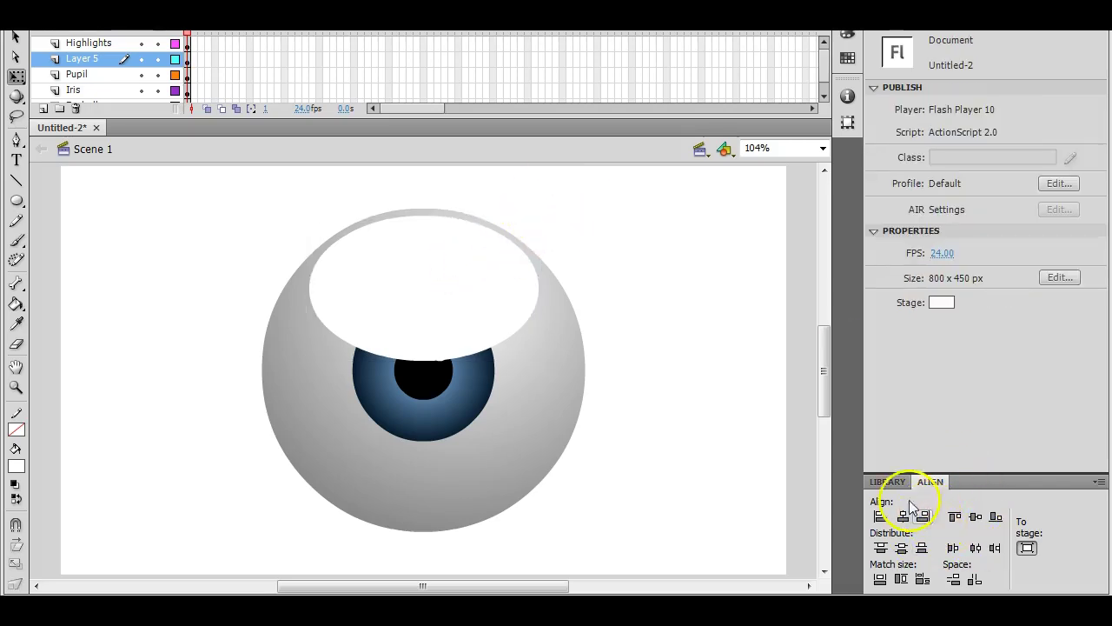
Open the white oval's drawing object for editing and change its fill type to a Linear gradient.
{"action": "left_click", "coordinate": [445, 266]}
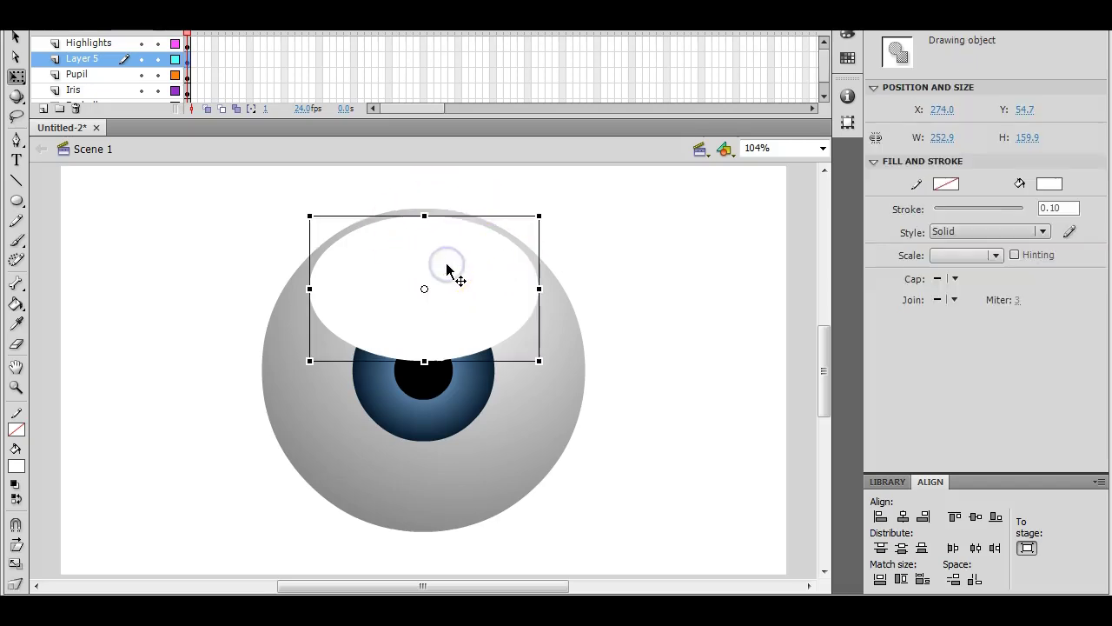
{"action": "double_click", "coordinate": [446, 266]}
{"action": "left_click", "coordinate": [442, 269]}
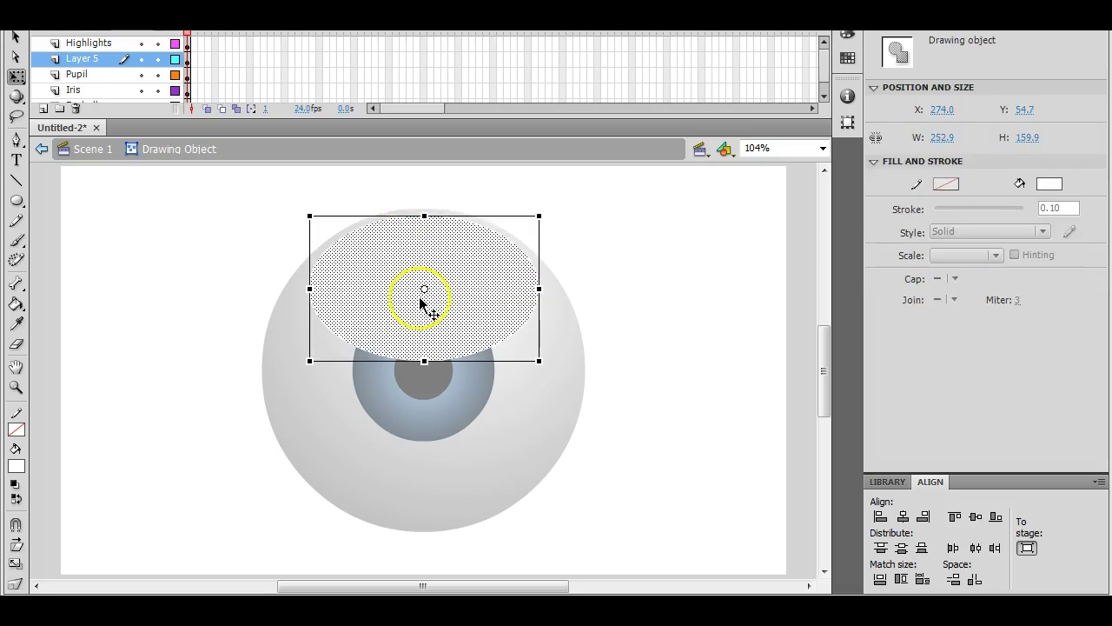
{"action": "left_click", "coordinate": [849, 38]}
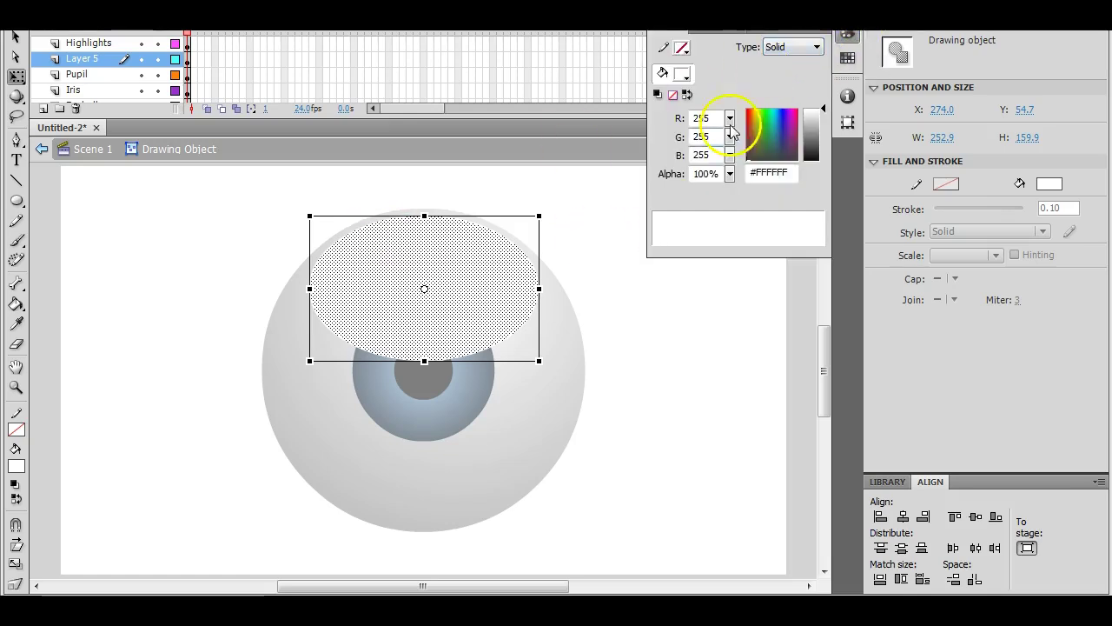
{"action": "left_click", "coordinate": [779, 53]}
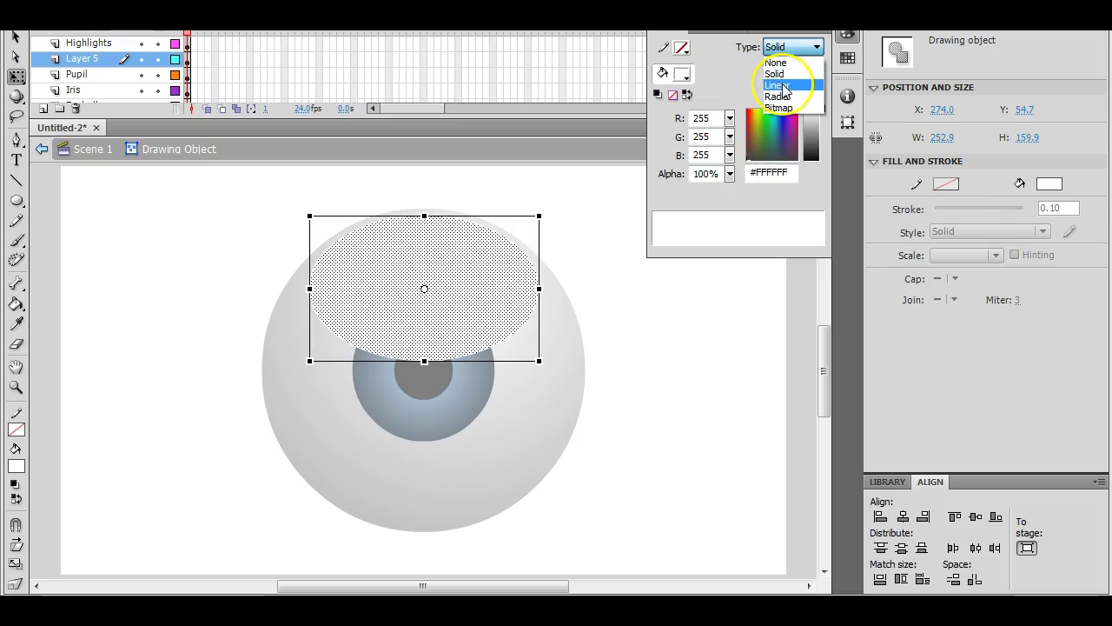
{"action": "left_click", "coordinate": [785, 87]}
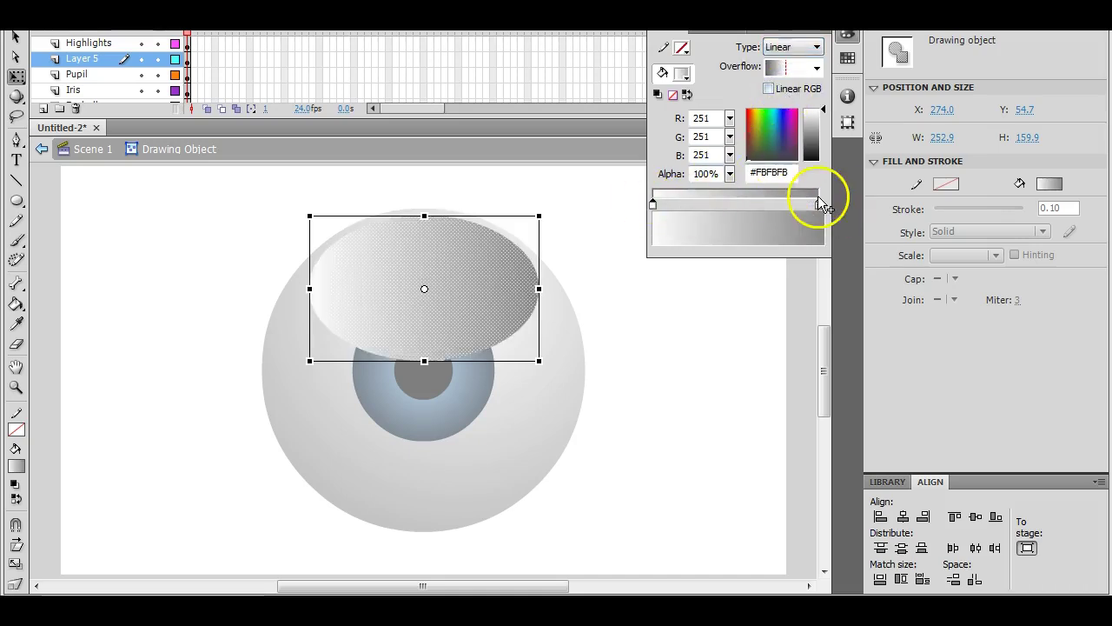
Make the gradient's starting color stop white (#FFFFFF) with about 46% alpha.
{"action": "left_click", "coordinate": [654, 205]}
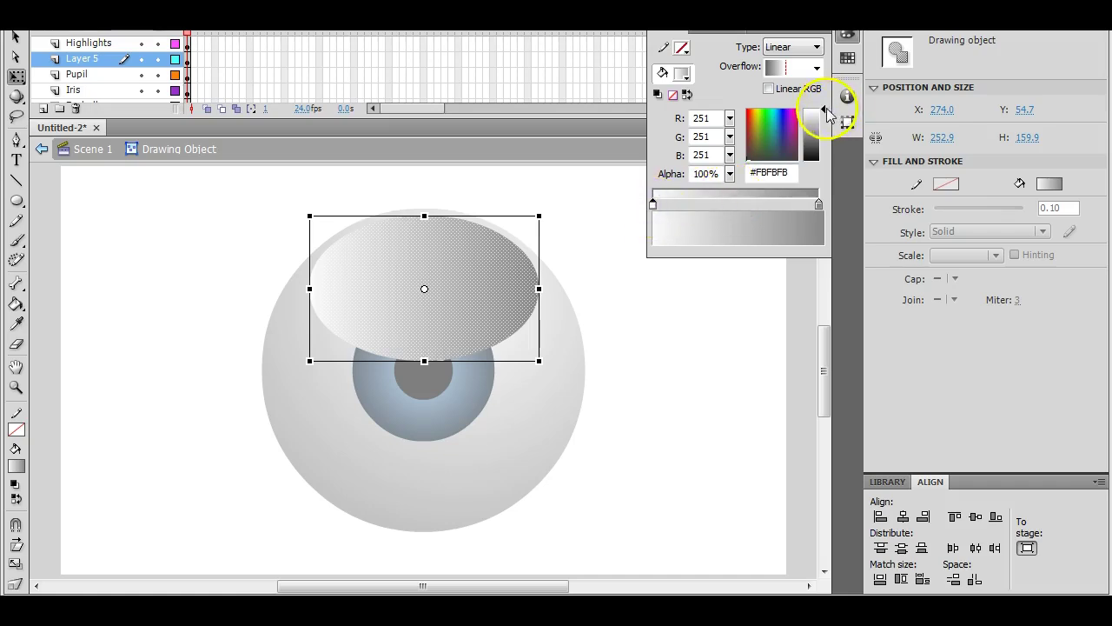
{"action": "left_click", "coordinate": [819, 204]}
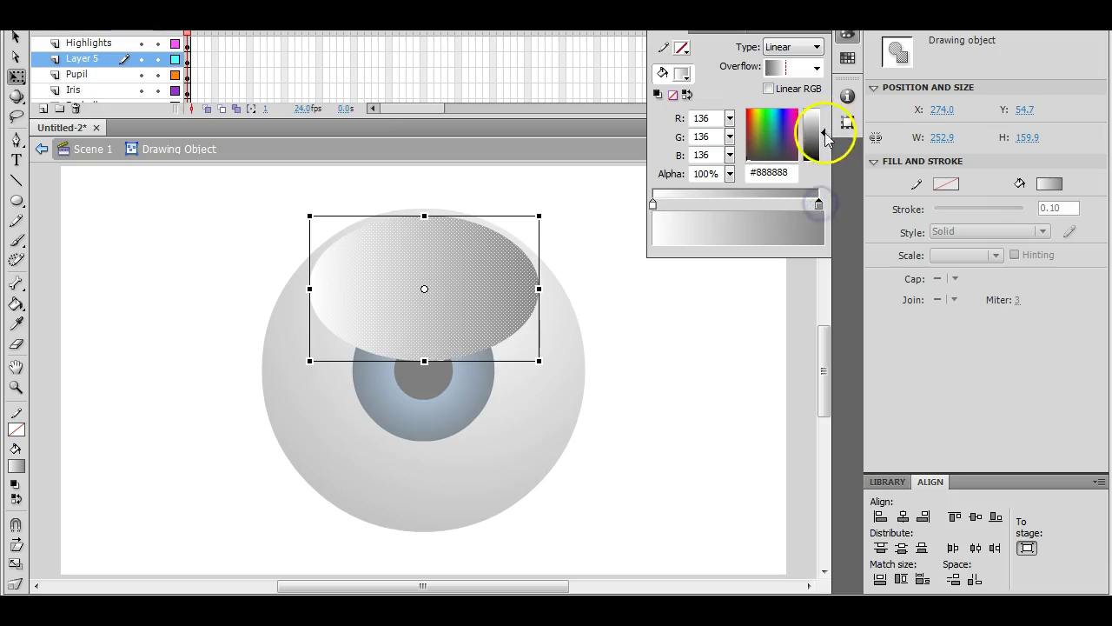
{"action": "left_click_drag", "start_coordinate": [832, 136], "coordinate": [826, 90]}
{"action": "left_click", "coordinate": [654, 205]}
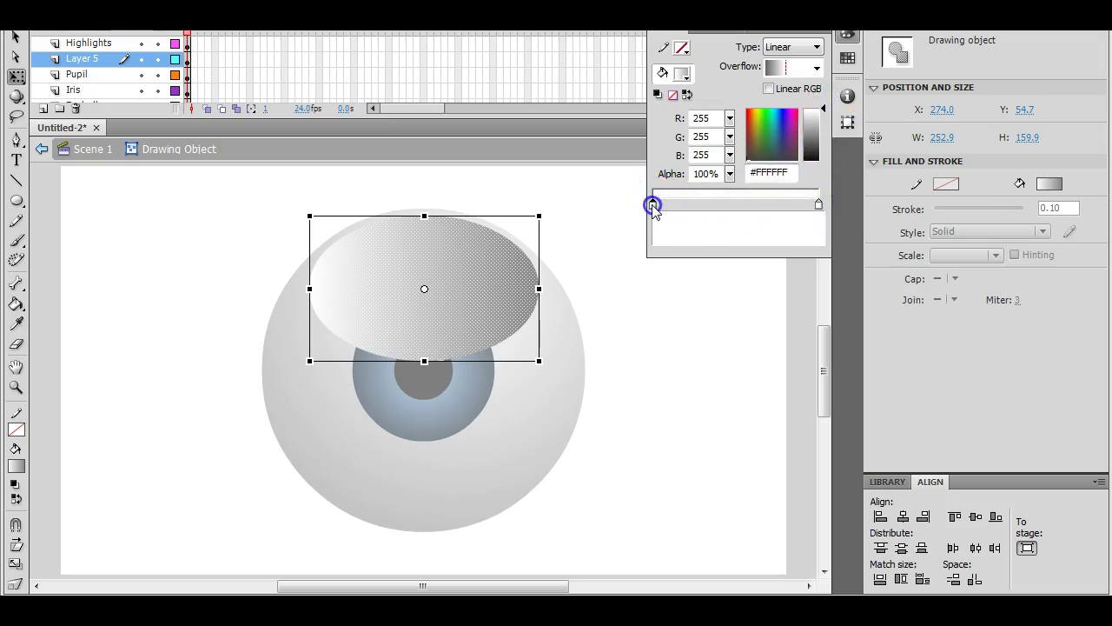
{"action": "left_click", "coordinate": [730, 174]}
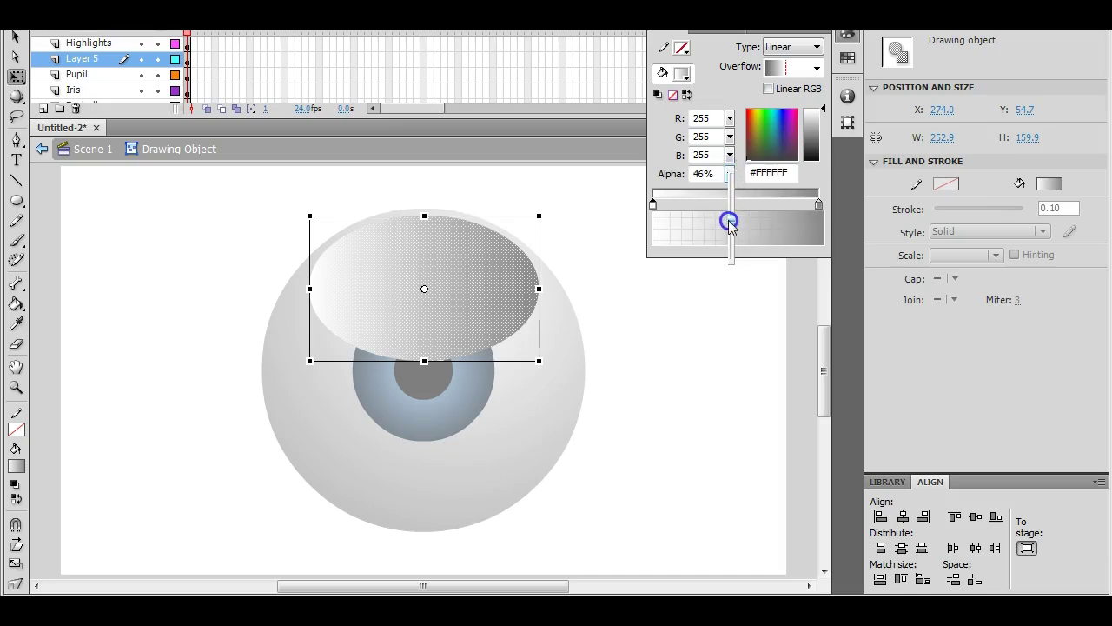
{"action": "left_click_drag", "start_coordinate": [728, 223], "coordinate": [728, 225]}
Make the gradient's end color stop white (#FFFFFF) with about 9% alpha and deselect the oval.
{"action": "left_click", "coordinate": [818, 203]}
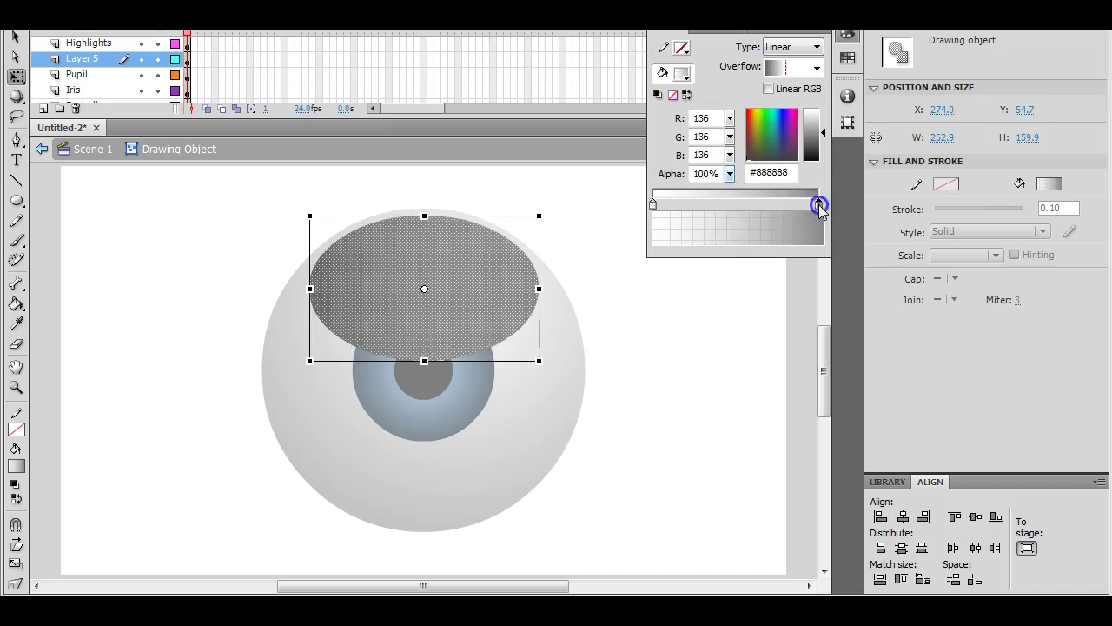
{"action": "left_click_drag", "start_coordinate": [823, 129], "coordinate": [828, 96]}
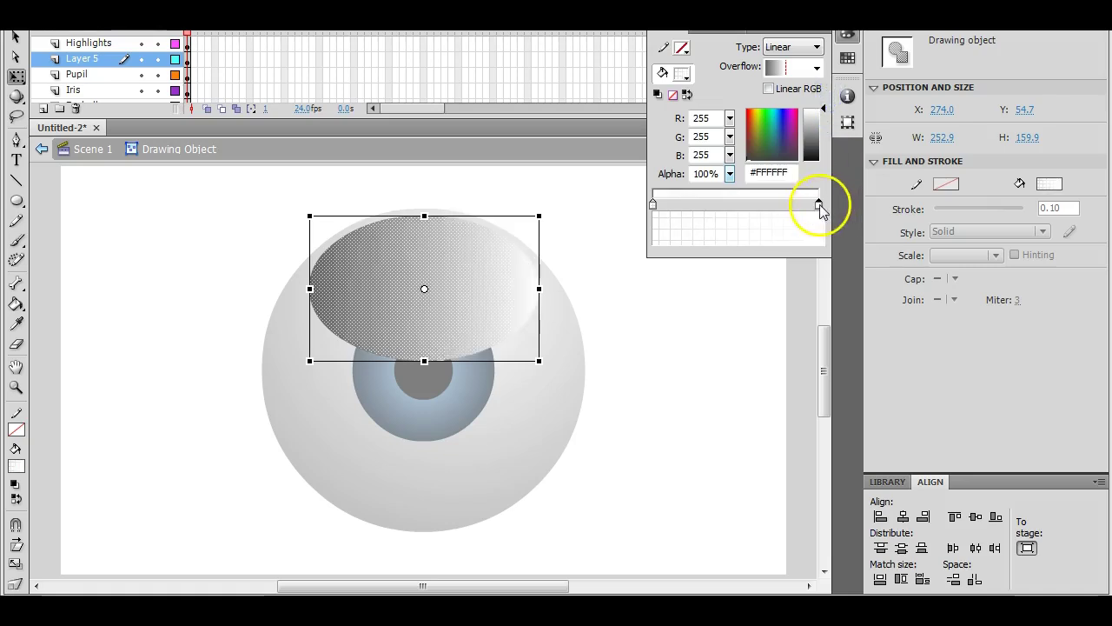
{"action": "left_click_drag", "start_coordinate": [733, 181], "coordinate": [731, 252]}
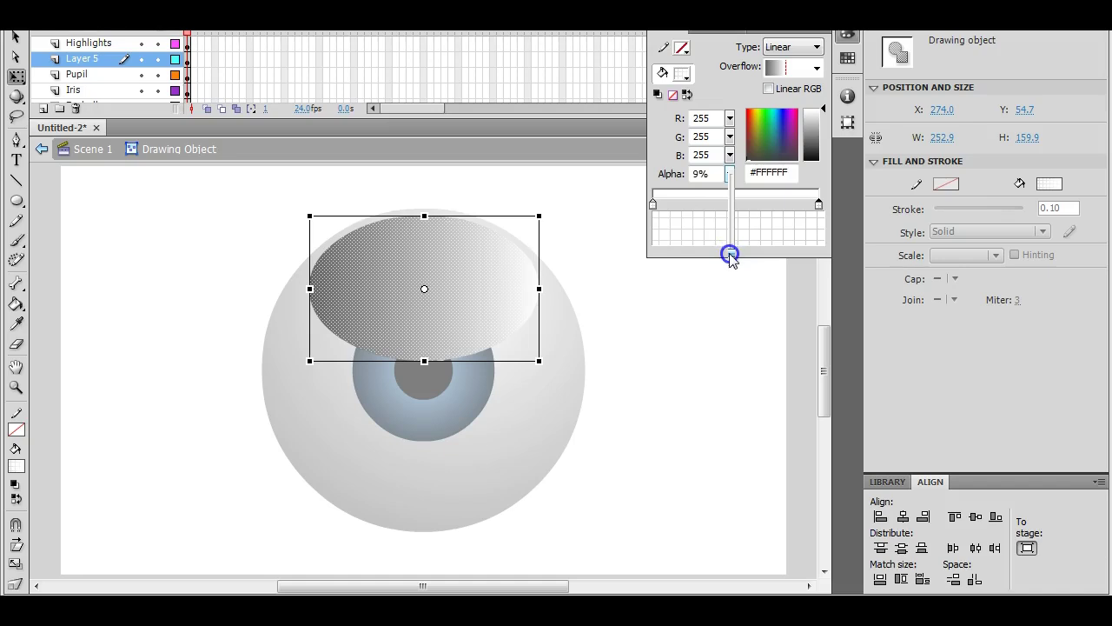
{"action": "left_click_drag", "start_coordinate": [731, 256], "coordinate": [732, 256]}
{"action": "left_click", "coordinate": [820, 179]}
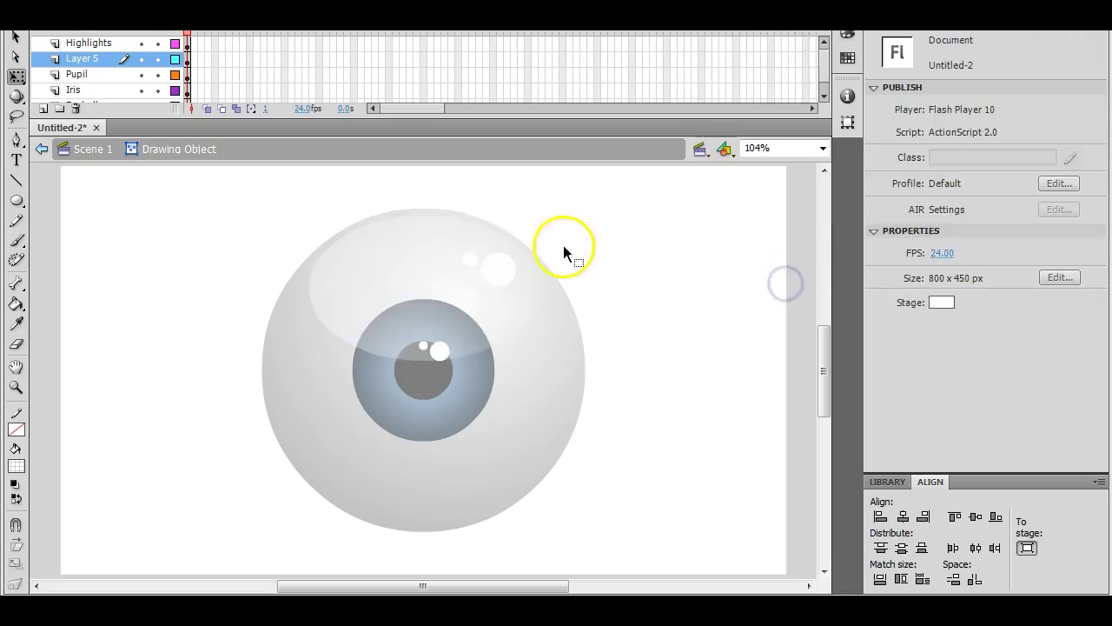
{"action": "left_click", "coordinate": [426, 272]}
{"action": "left_click", "coordinate": [755, 302]}
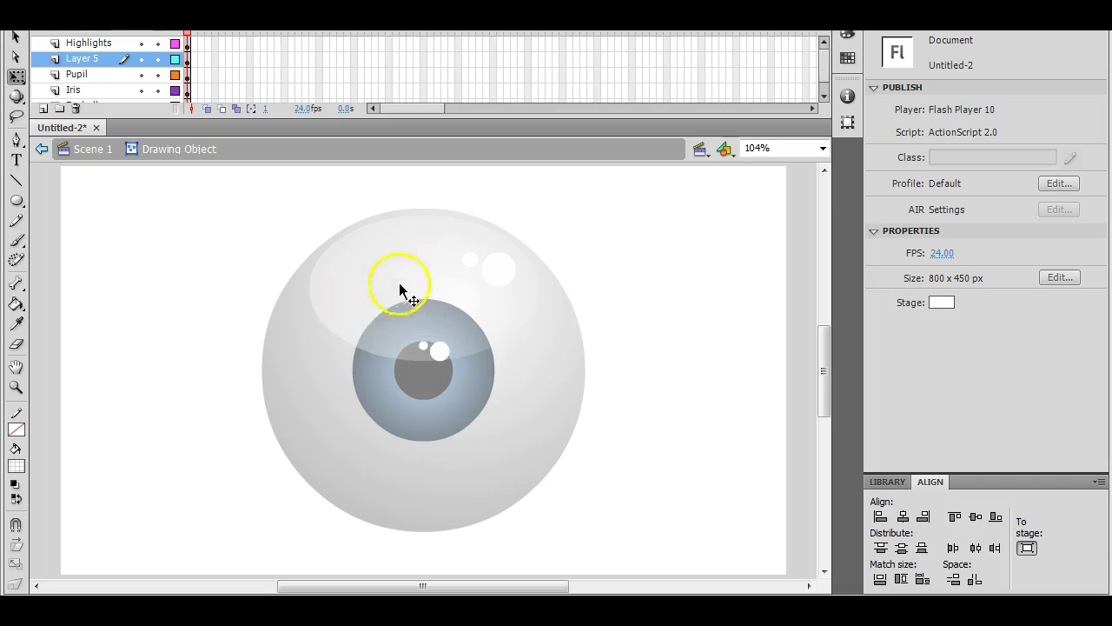
Check the alpha of both color stops in the white oval's linear gradient, leaving the oval deselected.
{"action": "left_click", "coordinate": [390, 304]}
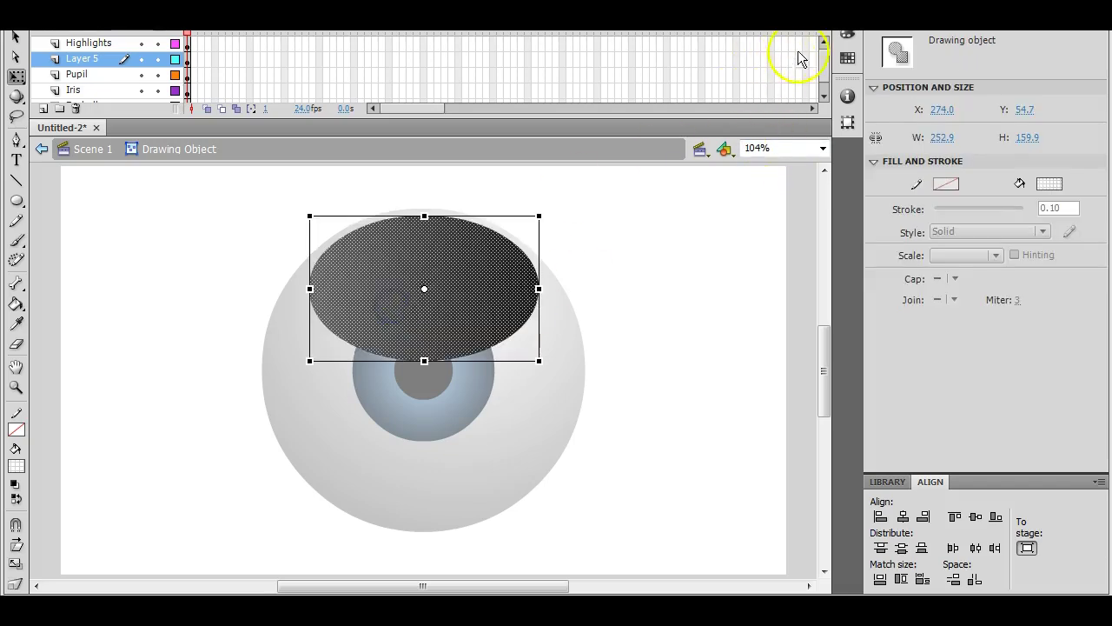
{"action": "left_click", "coordinate": [846, 38]}
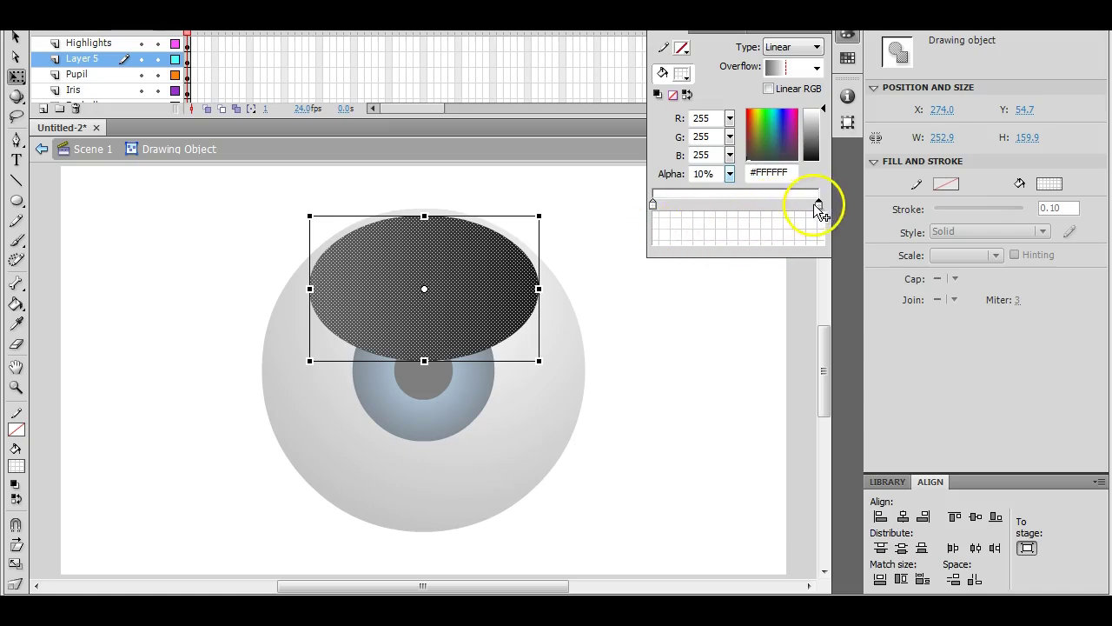
{"action": "left_click", "coordinate": [653, 207]}
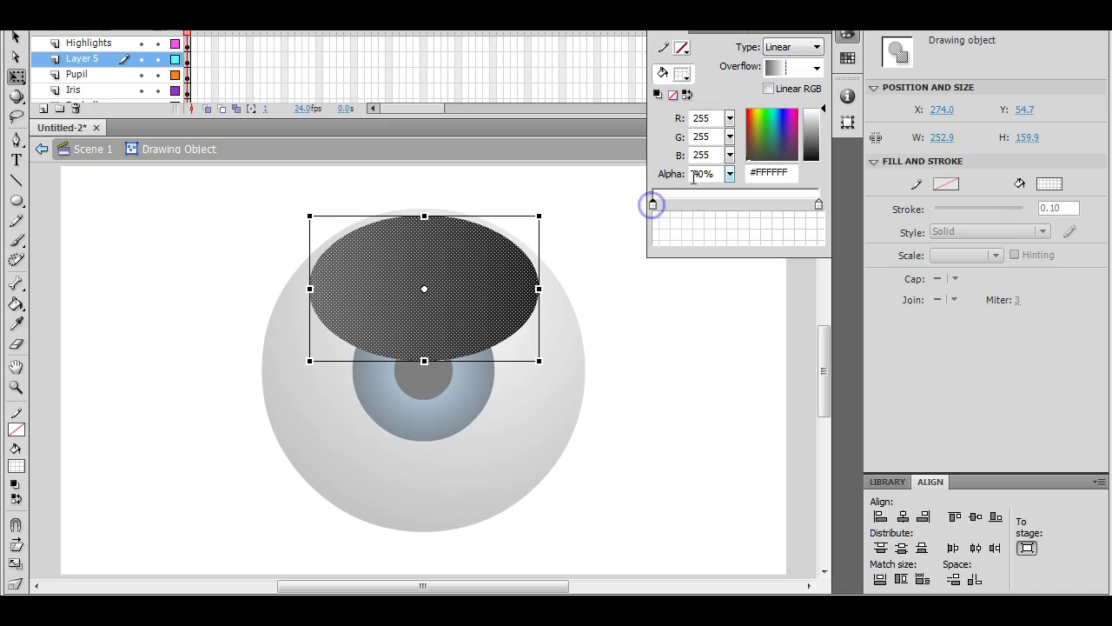
{"action": "left_click", "coordinate": [604, 255]}
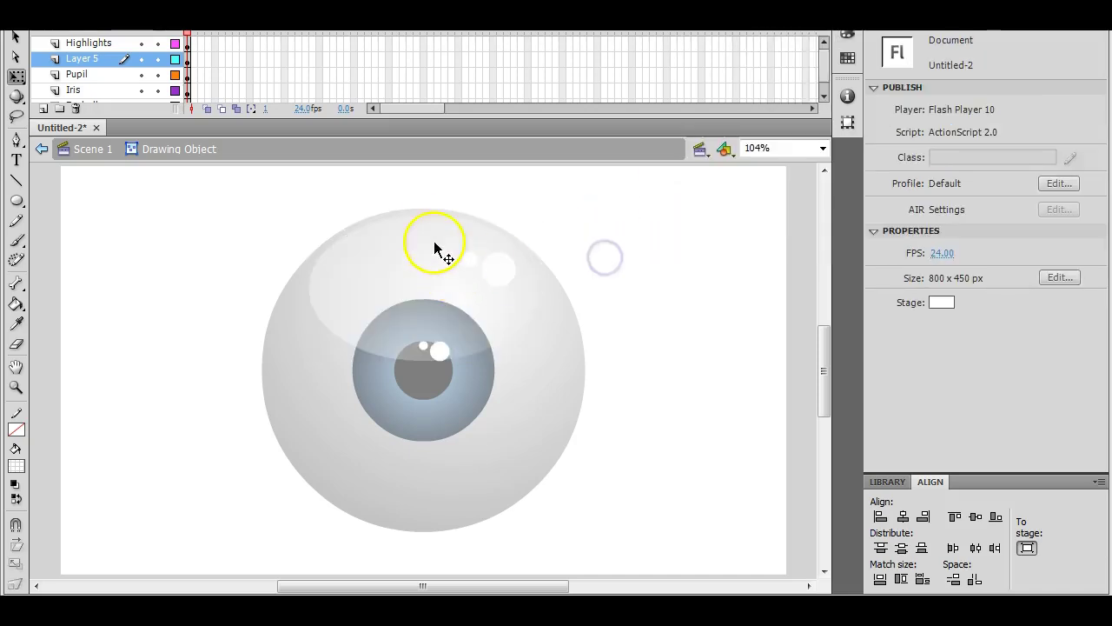
Redirect the white oval's gradient vertically from its top edge to its bottom with the Paint Bucket and Lock Fill off, and return to Scene 1.
{"action": "left_click", "coordinate": [17, 305]}
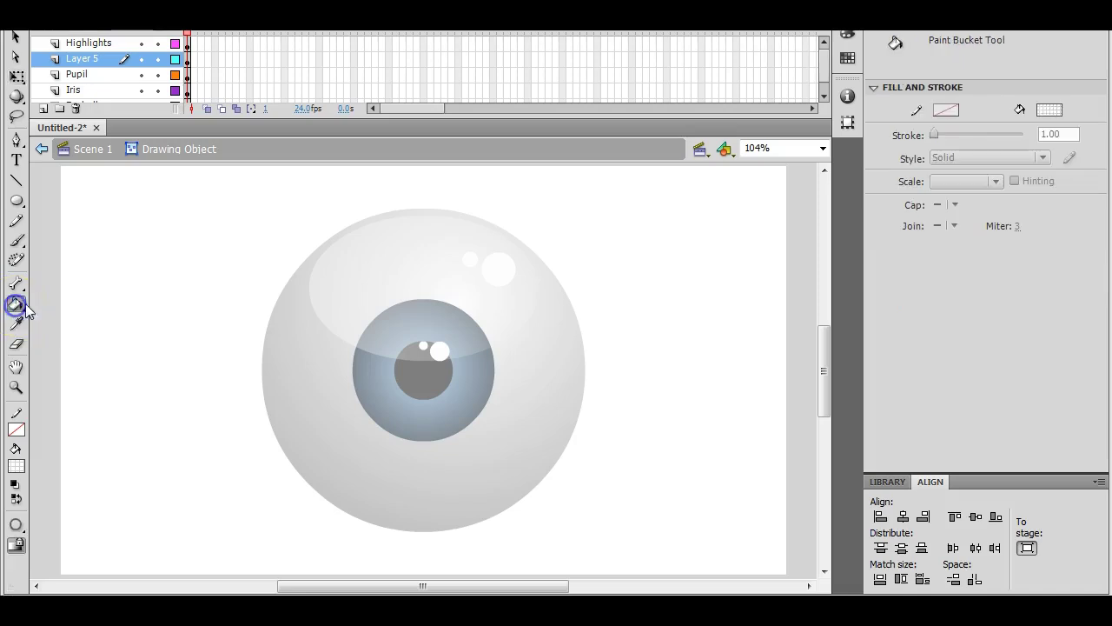
{"action": "left_click_drag", "start_coordinate": [418, 218], "coordinate": [418, 348]}
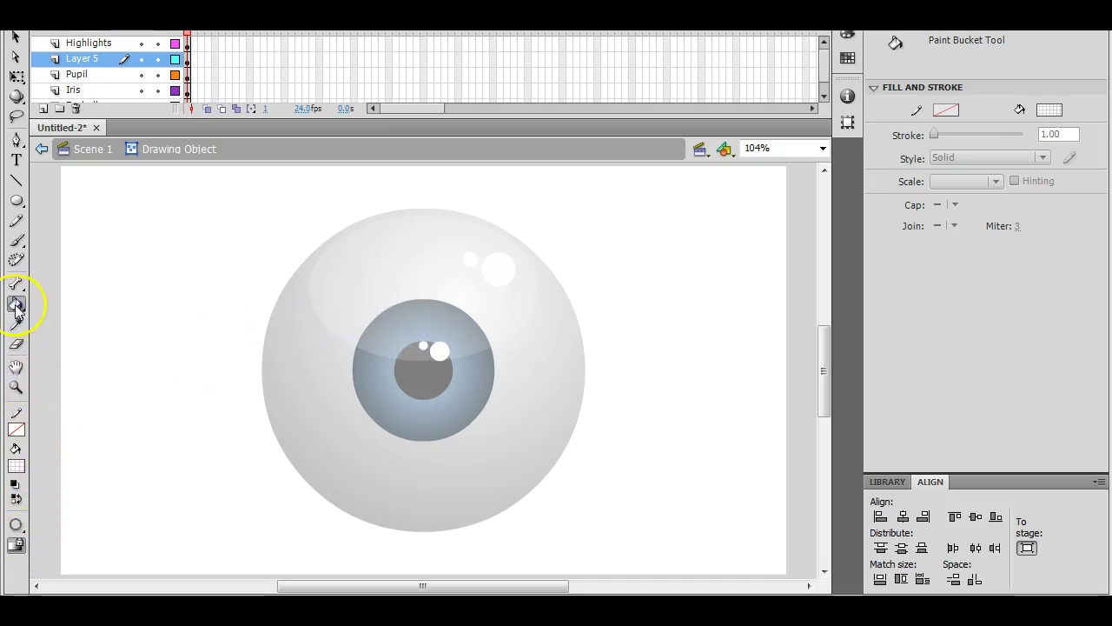
{"action": "left_click", "coordinate": [15, 548]}
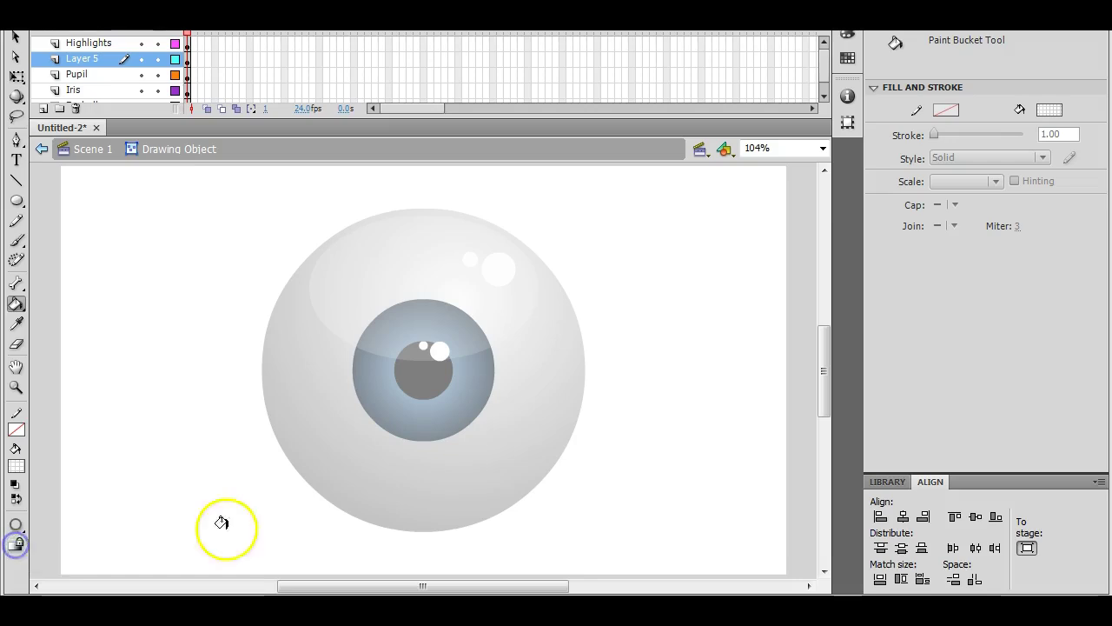
{"action": "left_click_drag", "start_coordinate": [423, 223], "coordinate": [422, 354]}
{"action": "left_click", "coordinate": [422, 218]}
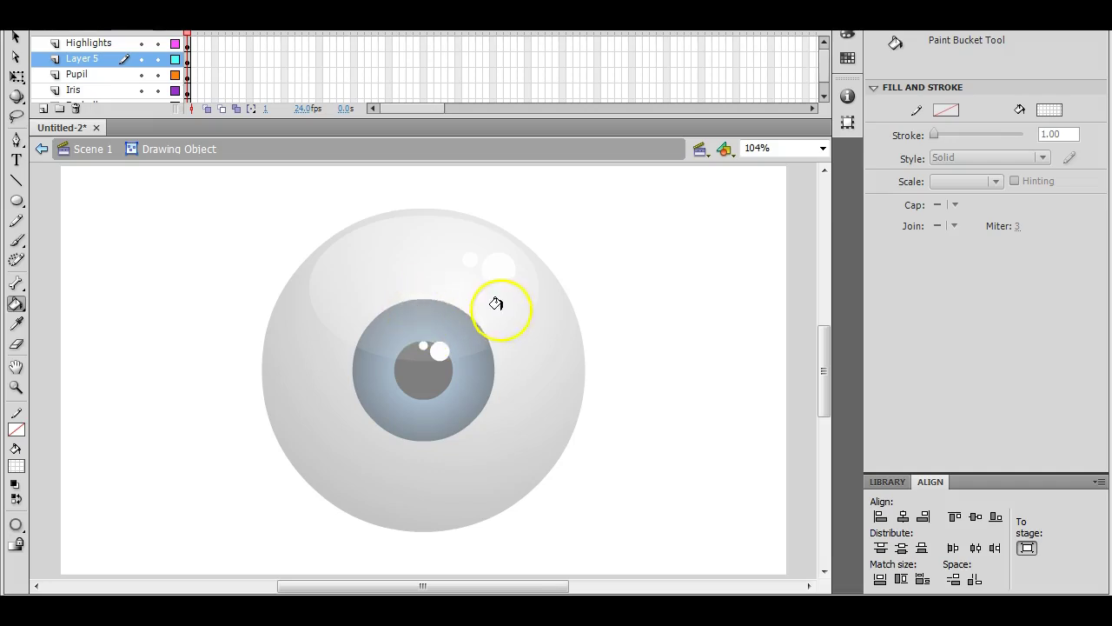
{"action": "left_click", "coordinate": [94, 149]}
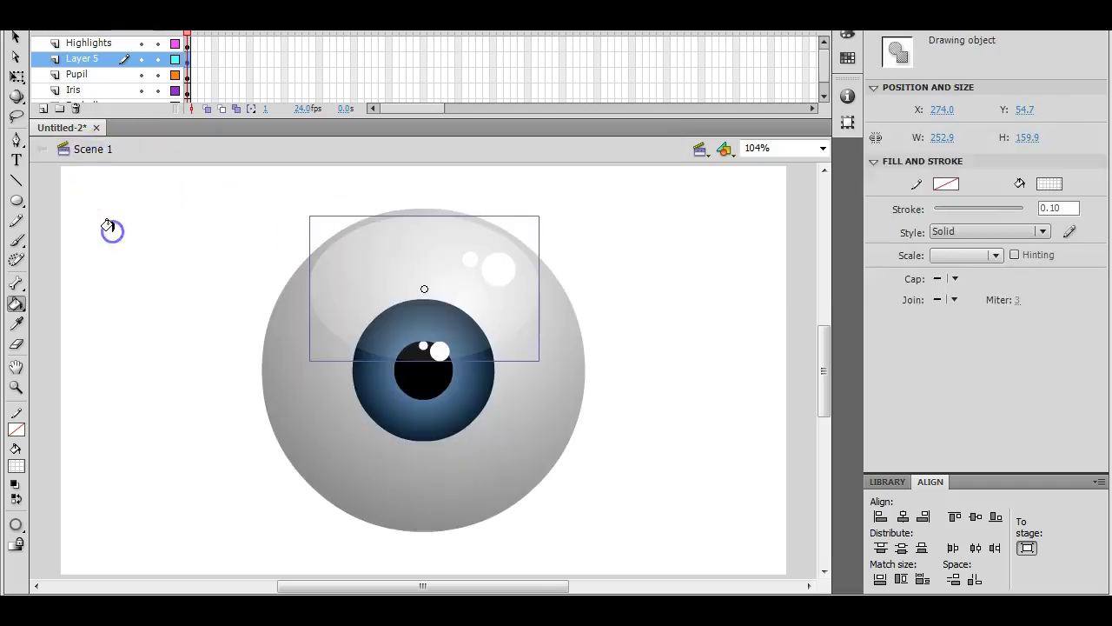
{"action": "left_click", "coordinate": [18, 40]}
{"action": "left_click", "coordinate": [116, 293]}
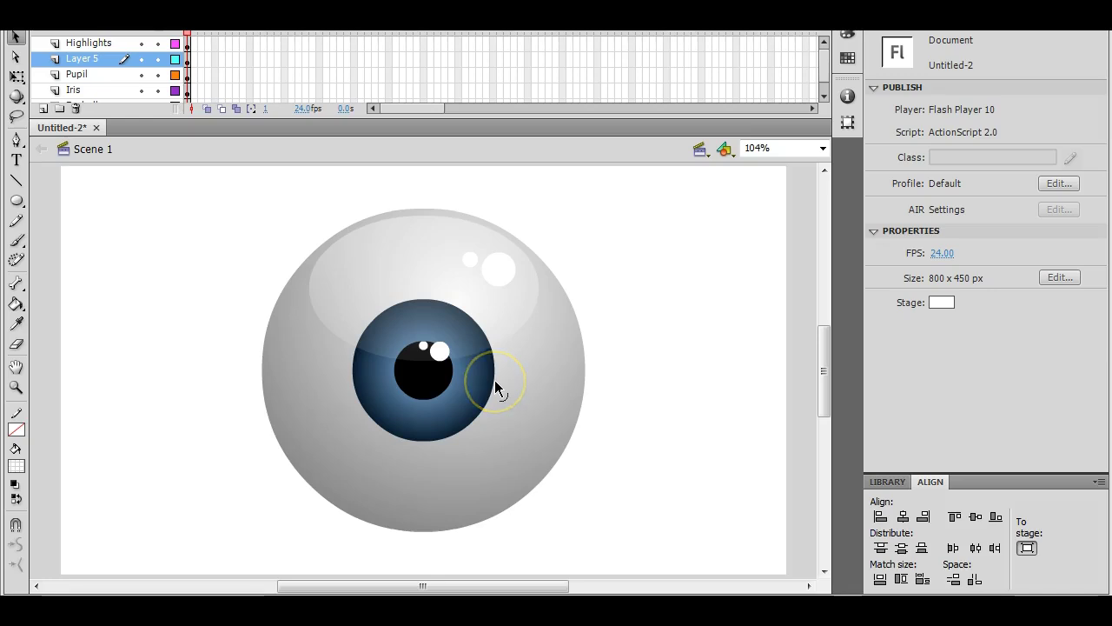
Switch to Chrome to examine the reference eyeball picture, and come back to Flash.
{"action": "left_click", "coordinate": [449, 365]}
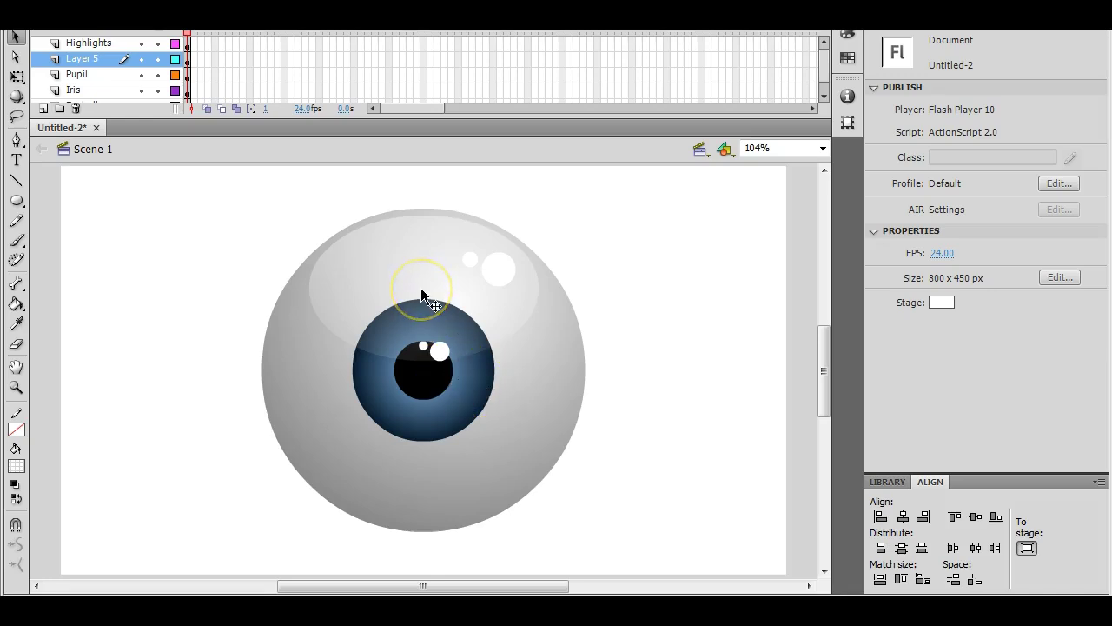
{"action": "key", "text": "alt+Tab"}
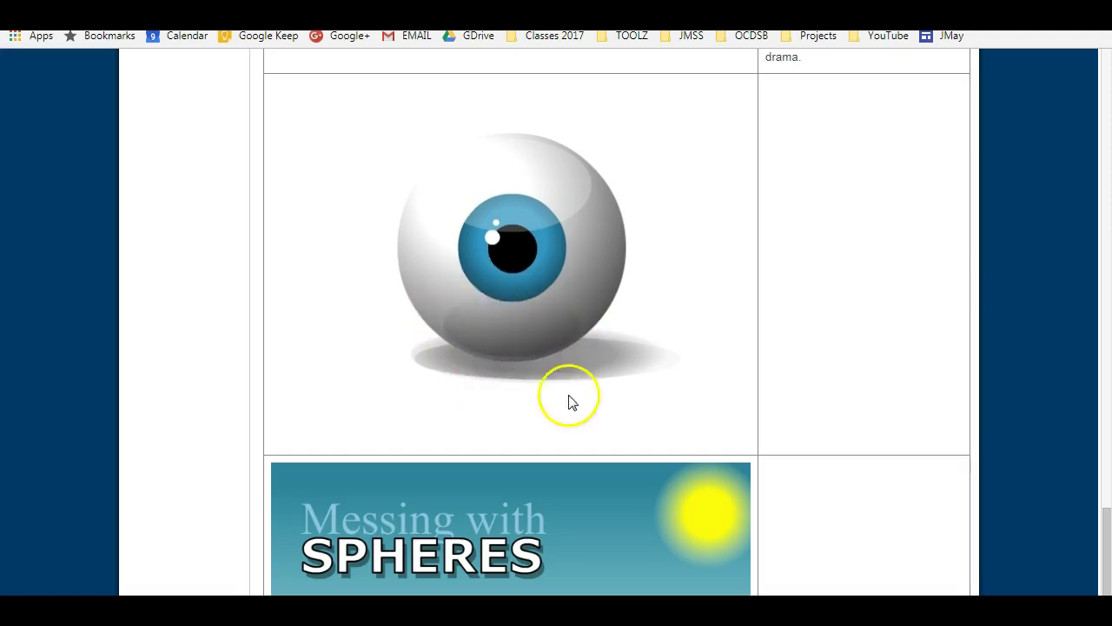
{"action": "key", "text": "alt+Tab"}
Rename Layer 5, which holds the white oval, as Gloss.
{"action": "left_click", "coordinate": [394, 272]}
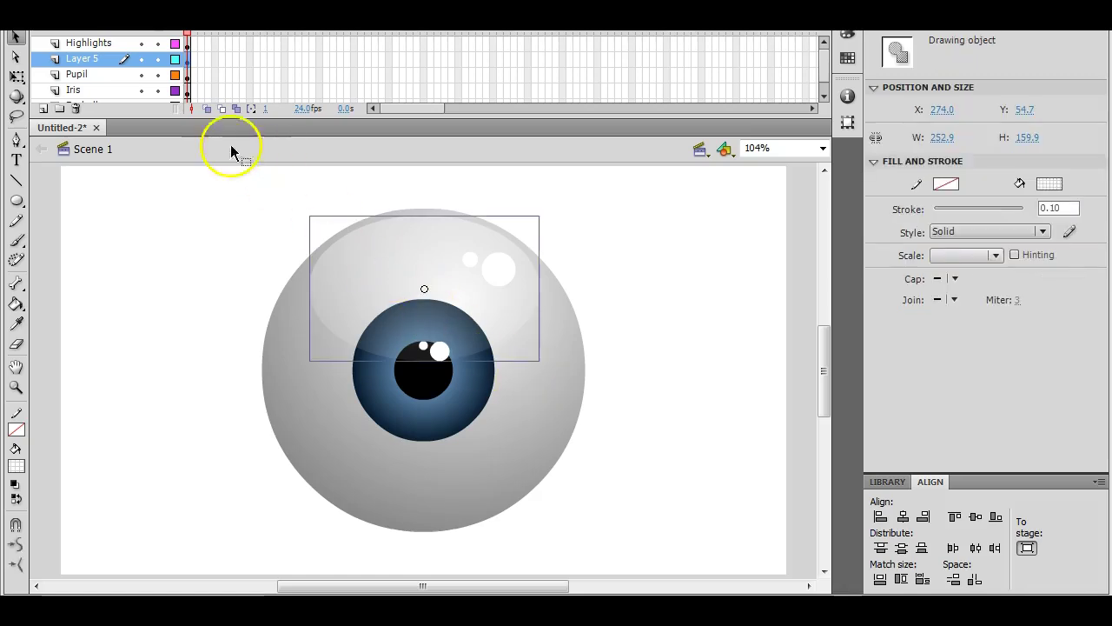
{"action": "double_click", "coordinate": [83, 59]}
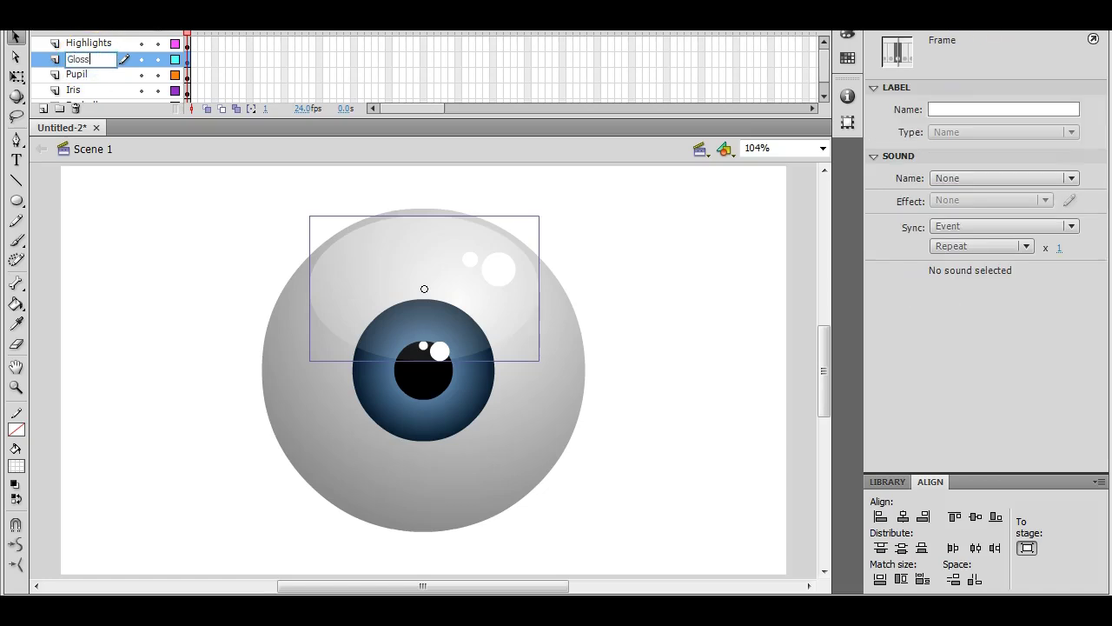
{"action": "type", "text": "Gloss"}
{"action": "key", "text": "Return"}
Duplicate the gloss oval and place the copy in the eyeball's lower half at X 274.0, Y 233.8, checking the reference picture in Chrome.
{"action": "left_click", "coordinate": [409, 287]}
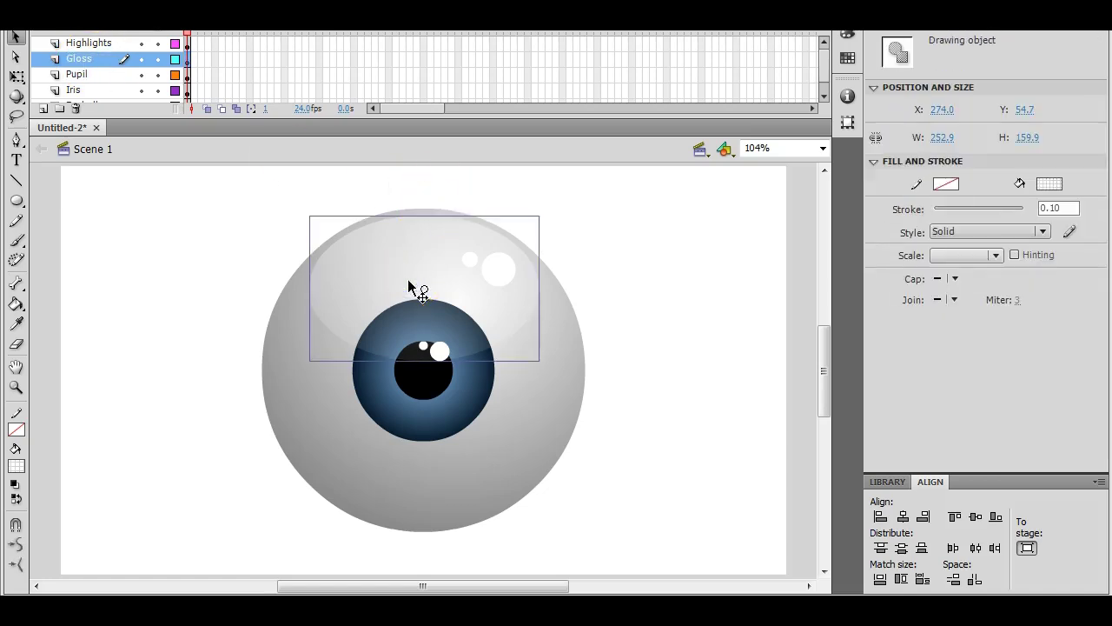
{"action": "key", "text": "ctrl+d"}
{"action": "left_click_drag", "start_coordinate": [409, 287], "coordinate": [396, 433]}
{"action": "key", "text": "alt+Tab"}
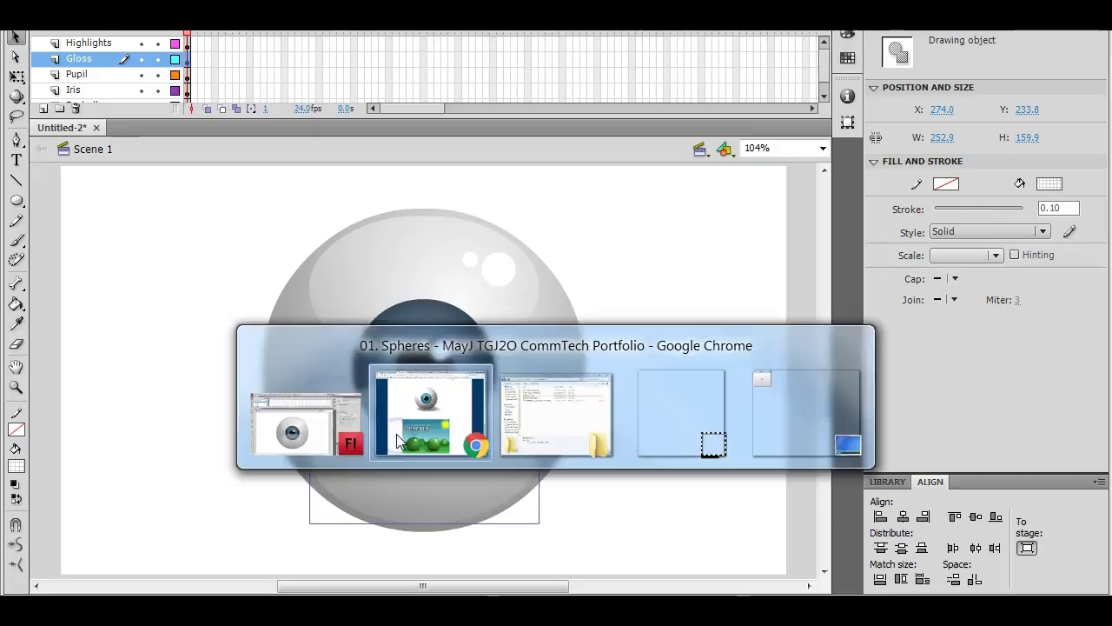
{"action": "key", "text": "alt+Tab"}
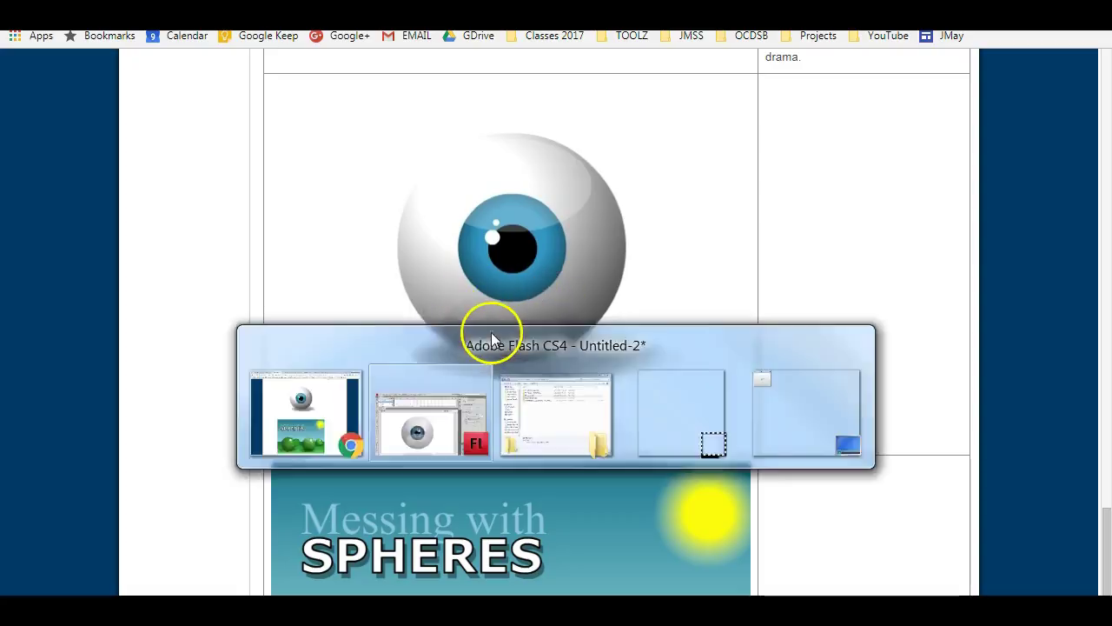
Open the lower oval's drawing object for editing and change both color stops of its gradient to black (#000000).
{"action": "double_click", "coordinate": [391, 456]}
{"action": "left_click", "coordinate": [397, 450]}
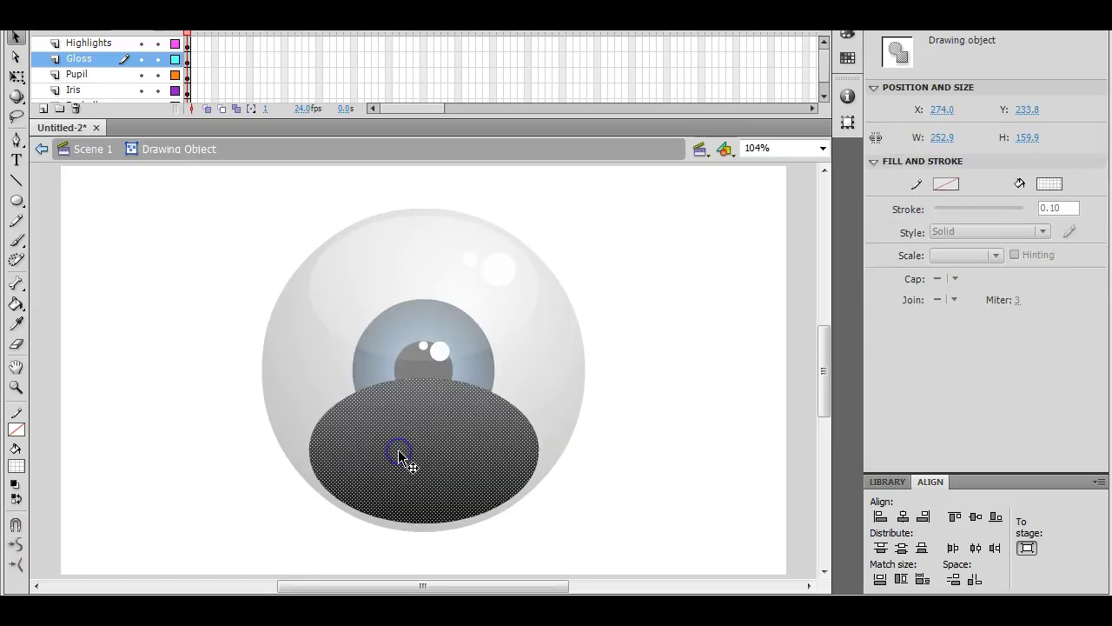
{"action": "left_click", "coordinate": [853, 38]}
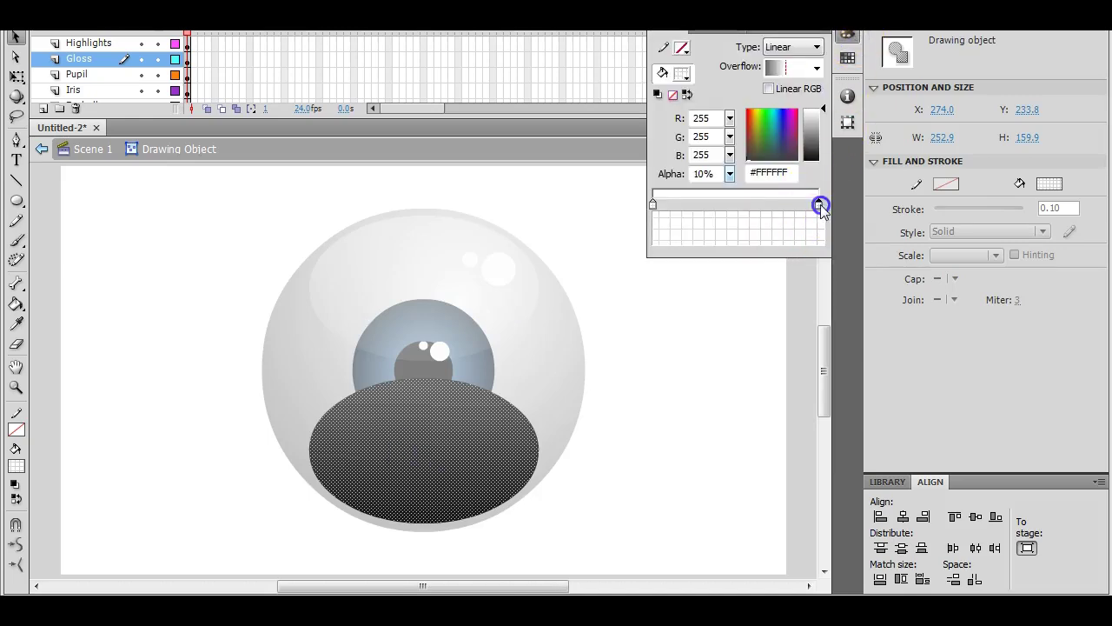
{"action": "left_click_drag", "start_coordinate": [824, 110], "coordinate": [825, 162]}
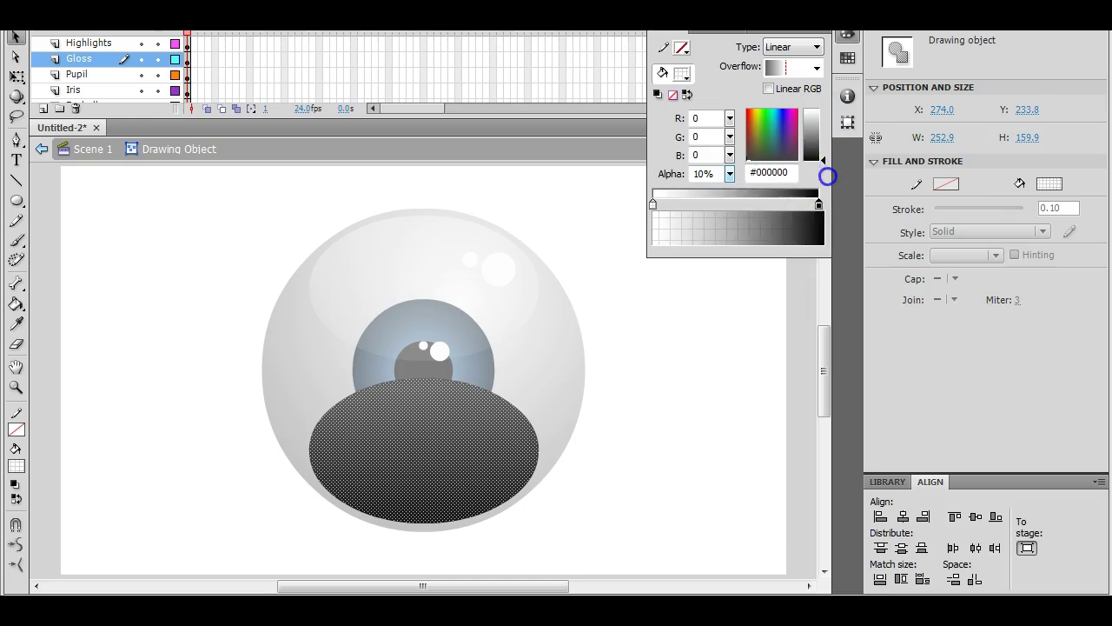
{"action": "left_click", "coordinate": [652, 205]}
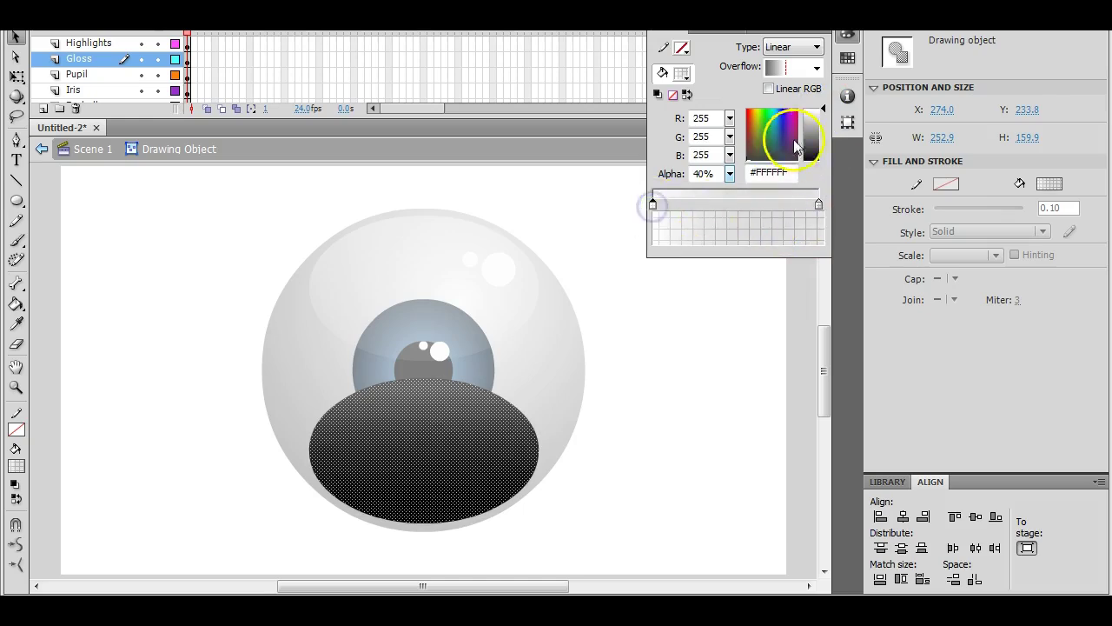
{"action": "left_click_drag", "start_coordinate": [827, 117], "coordinate": [825, 181]}
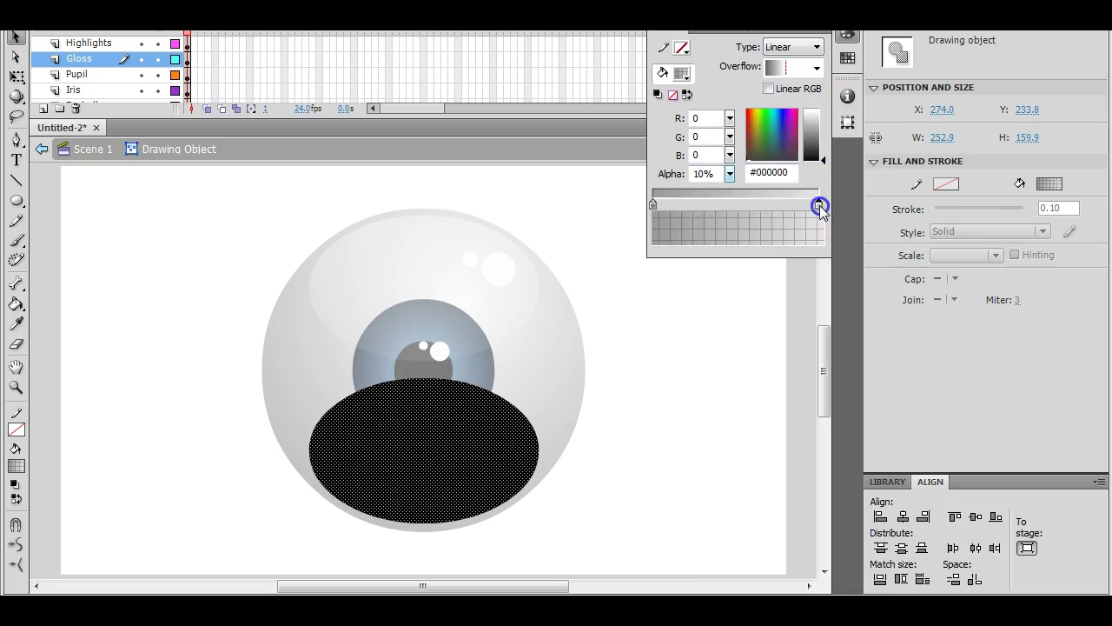
{"action": "left_click", "coordinate": [645, 351]}
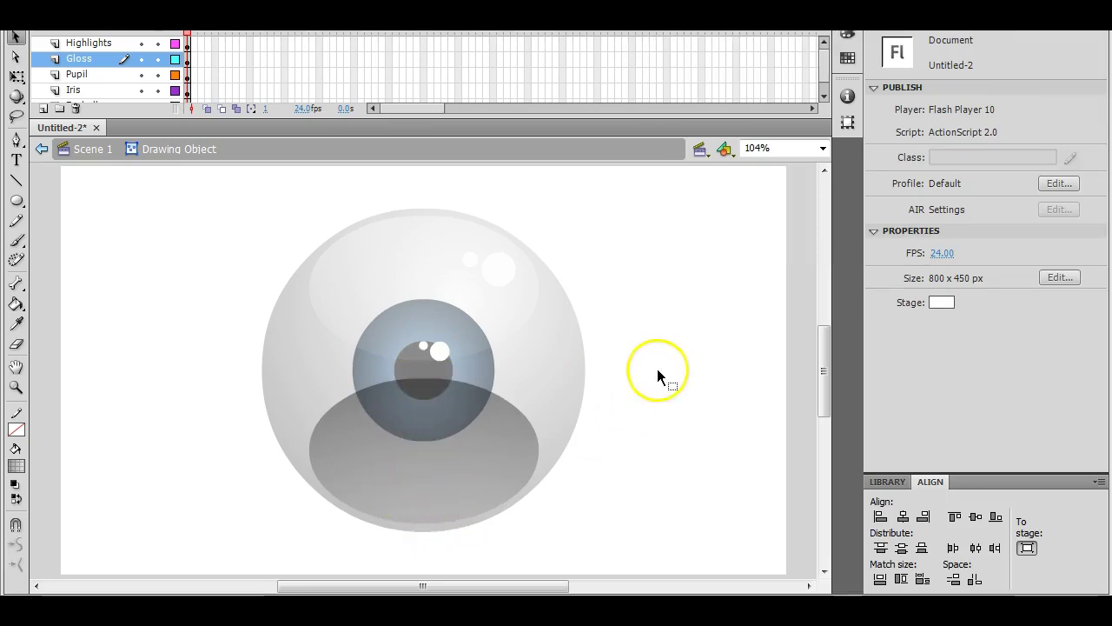
Reverse the lower oval's gradient by swapping its stops, with the 10% alpha black at the start and the 40% alpha black at the end.
{"action": "left_click", "coordinate": [437, 428]}
{"action": "left_click", "coordinate": [848, 36]}
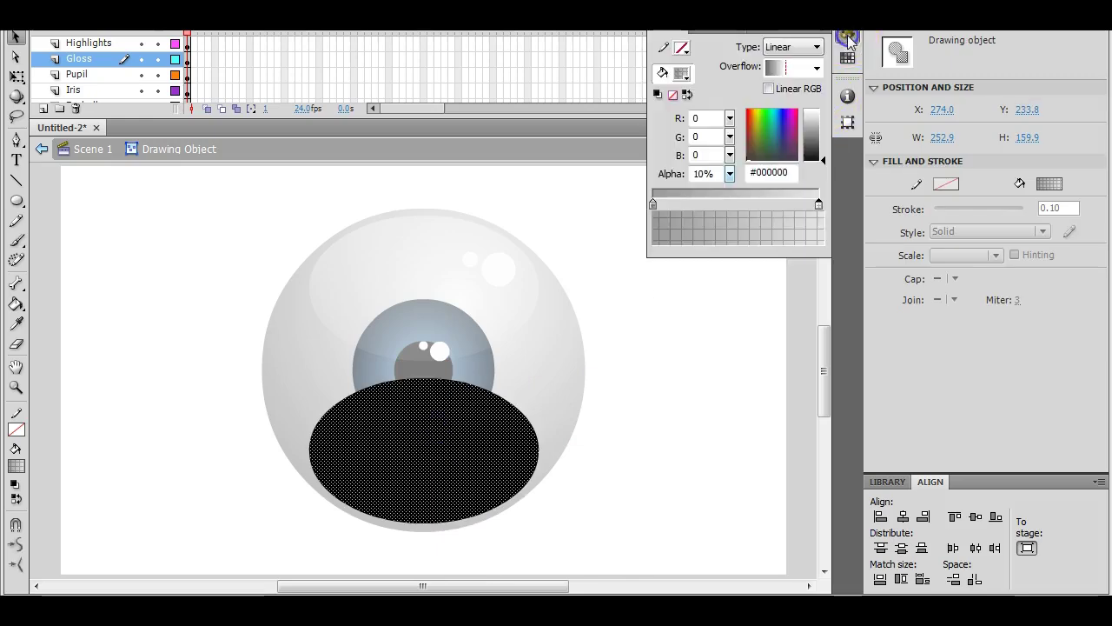
{"action": "left_click_drag", "start_coordinate": [788, 205], "coordinate": [727, 206]}
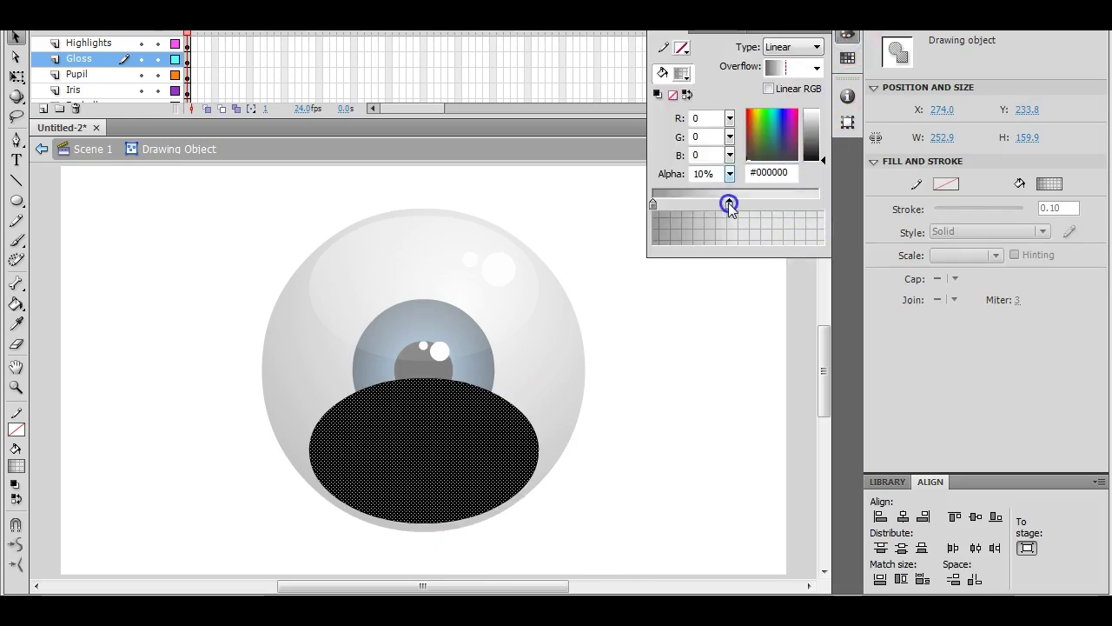
{"action": "left_click_drag", "start_coordinate": [652, 207], "coordinate": [819, 206]}
{"action": "left_click", "coordinate": [729, 206]}
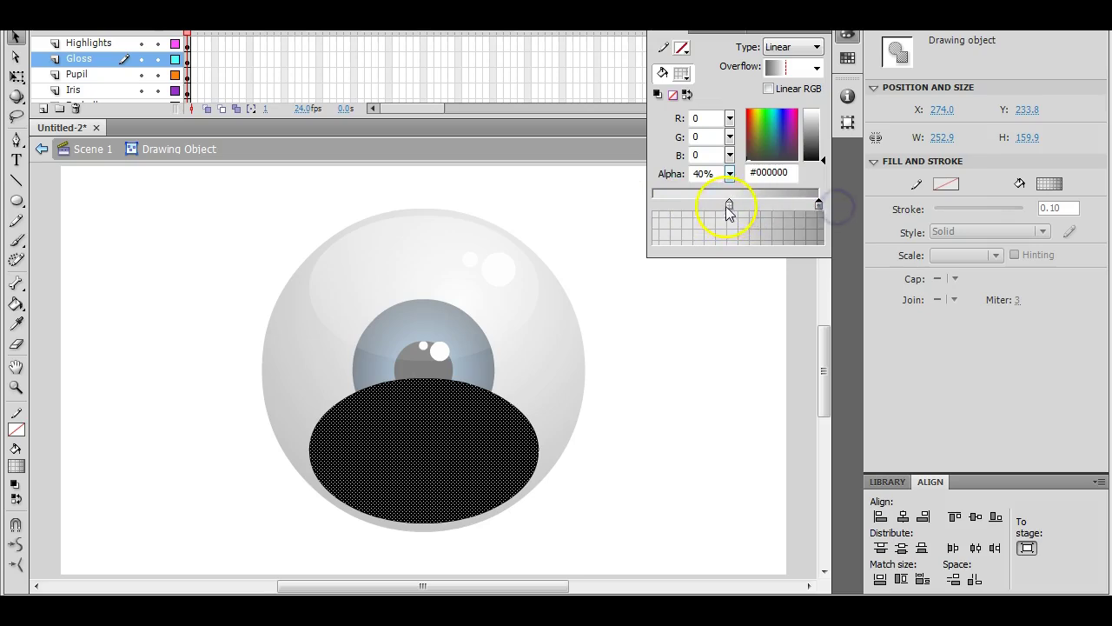
{"action": "left_click", "coordinate": [630, 405]}
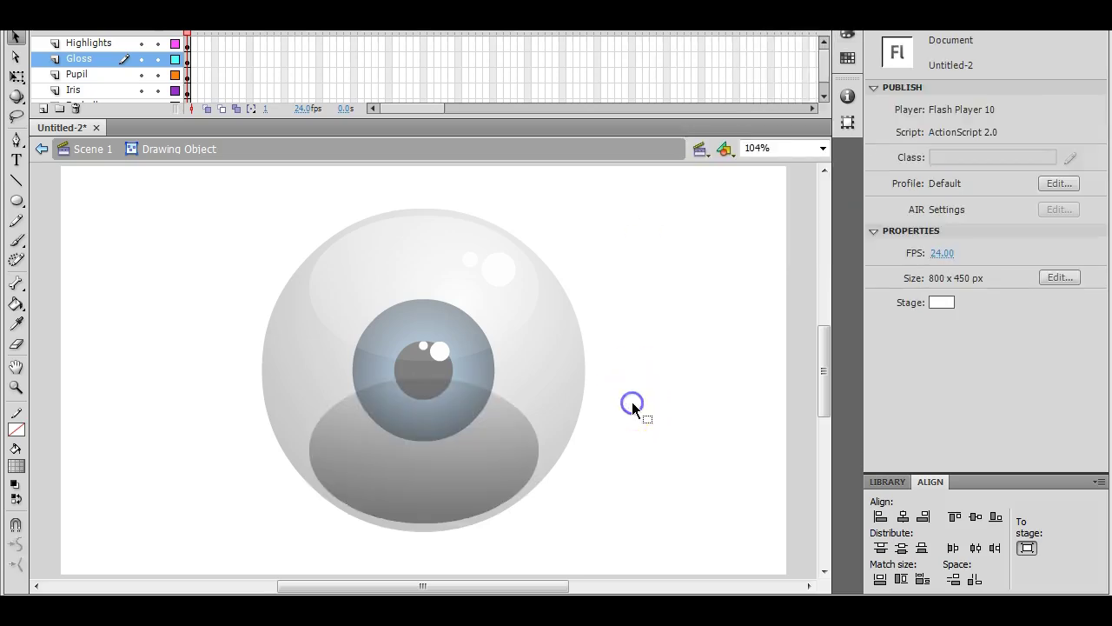
Return to Scene 1 and compare the eyeball's lower shading with the reference picture in Chrome.
{"action": "left_click", "coordinate": [405, 490]}
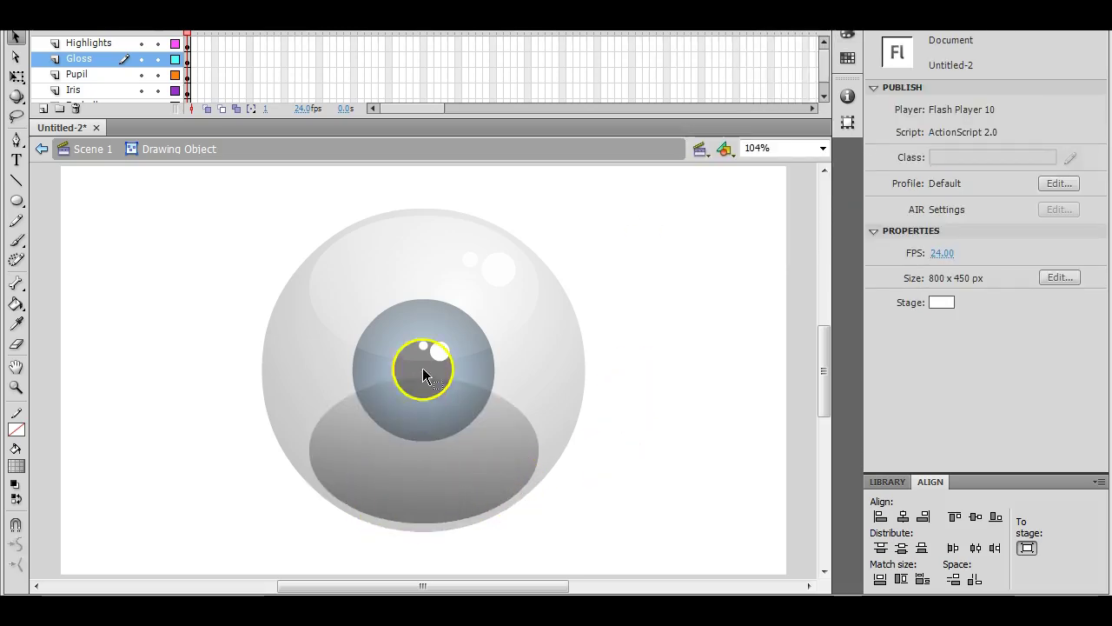
{"action": "left_click", "coordinate": [81, 150]}
{"action": "left_click", "coordinate": [733, 296]}
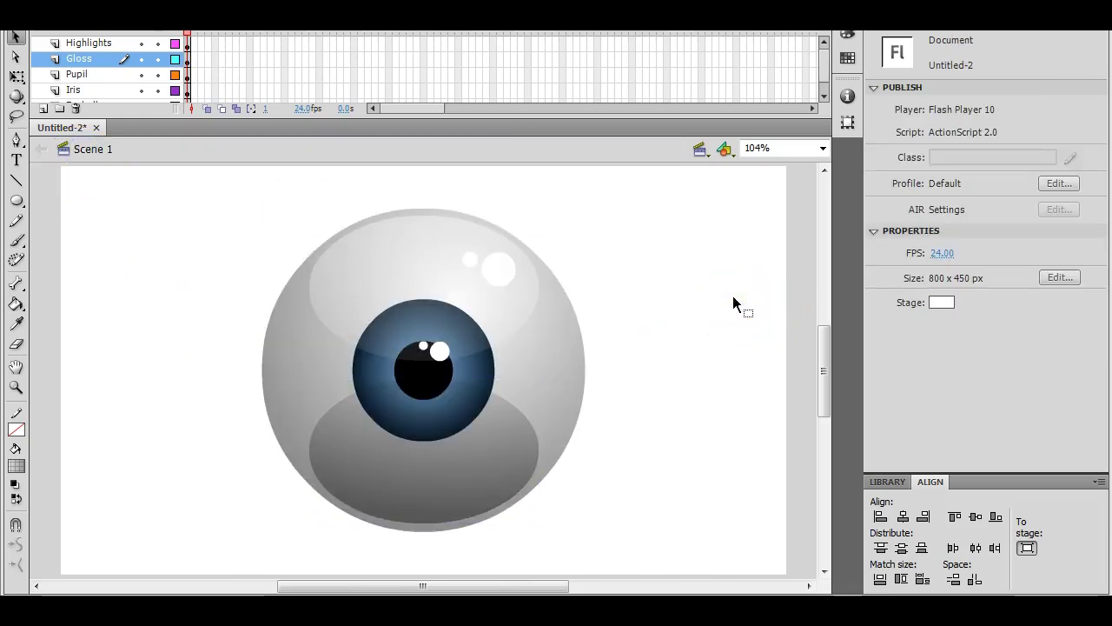
{"action": "key", "text": "alt+Tab"}
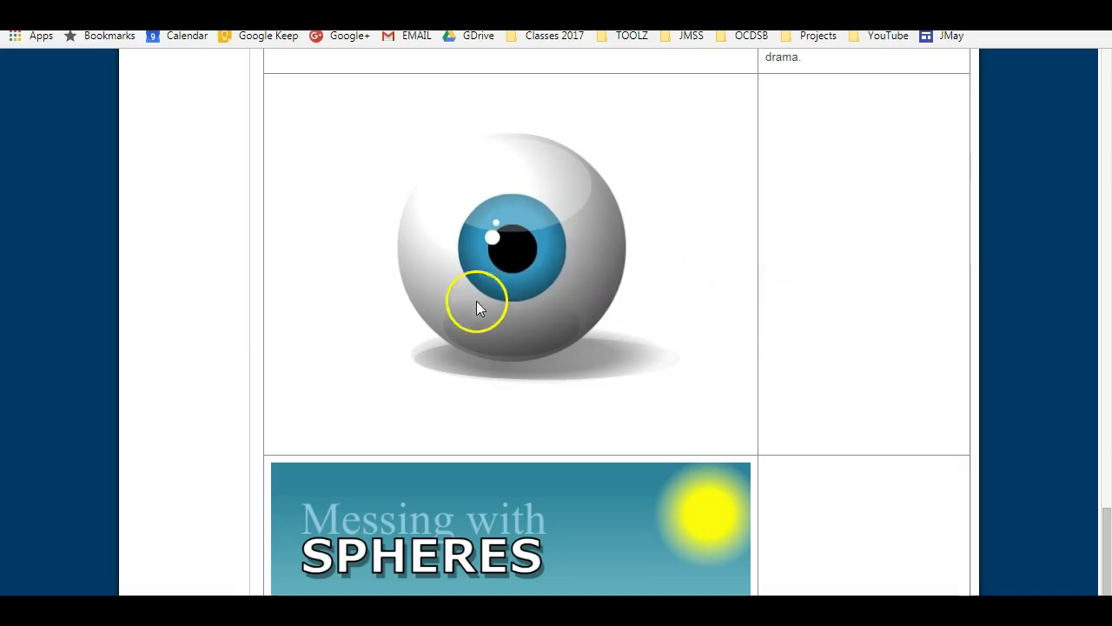
{"action": "key", "text": "alt+Tab"}
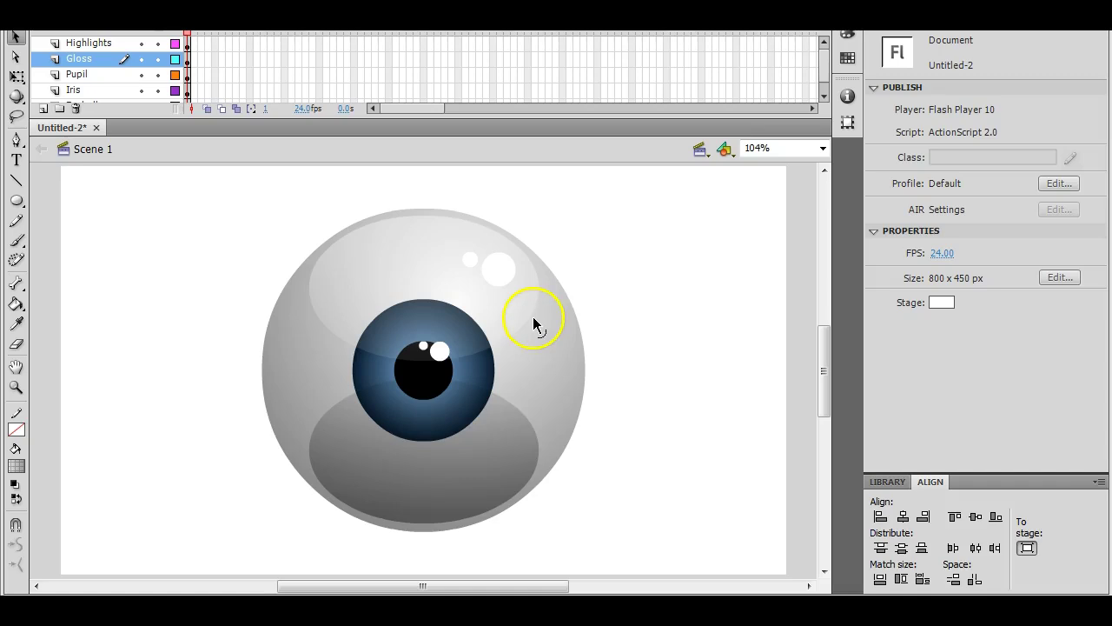
Reopen the lower oval's drawing object and set the alpha of its gradient's black end stop to 30%.
{"action": "left_click", "coordinate": [483, 465]}
{"action": "double_click", "coordinate": [442, 452]}
{"action": "left_click", "coordinate": [458, 458]}
{"action": "left_click", "coordinate": [847, 35]}
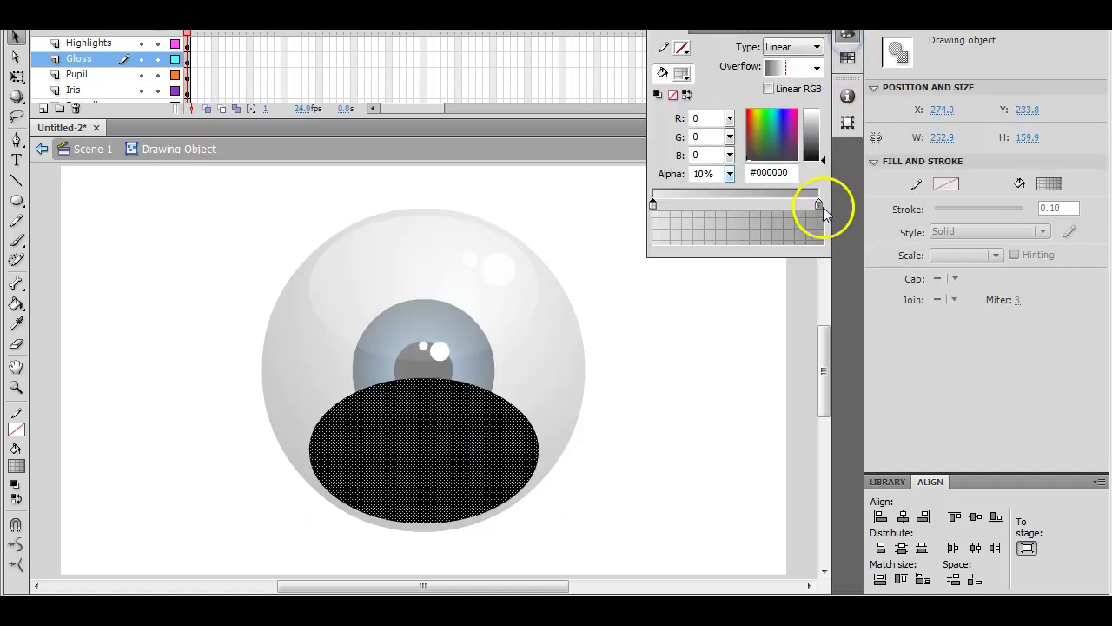
{"action": "left_click", "coordinate": [704, 174]}
{"action": "type", "text": "3"}
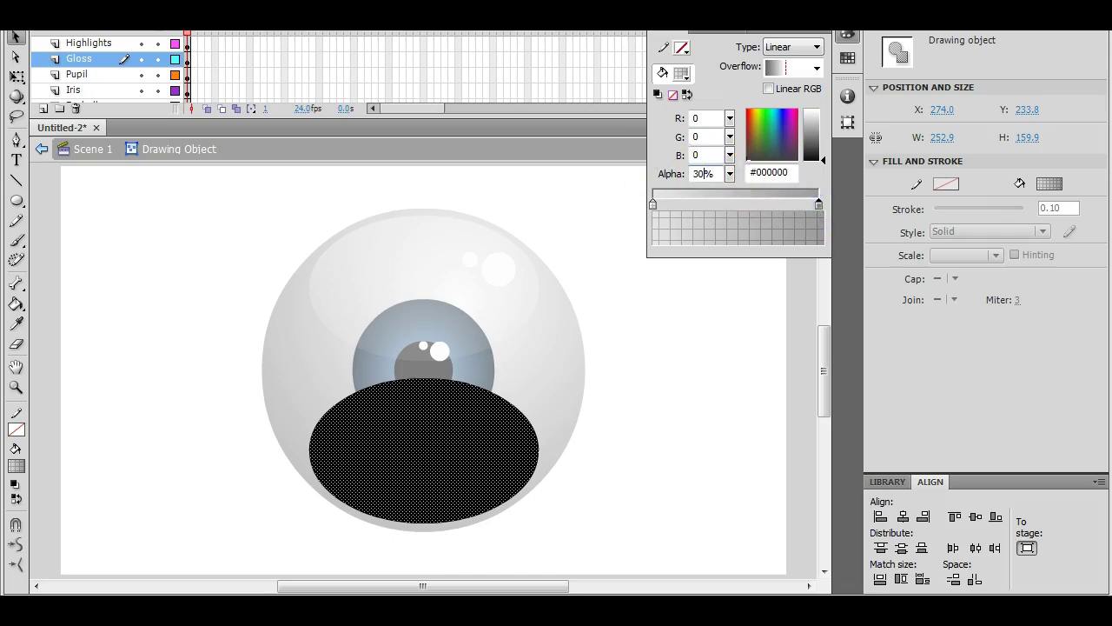
{"action": "type", "text": "0"}
{"action": "key", "text": "Return"}
Set the alpha of the lower oval's starting gradient stop to 5%, deselect the oval and return to Scene 1.
{"action": "left_click", "coordinate": [653, 205]}
{"action": "left_click_drag", "start_coordinate": [711, 173], "coordinate": [685, 167]}
{"action": "type", "text": "0"}
{"action": "key", "text": "Return"}
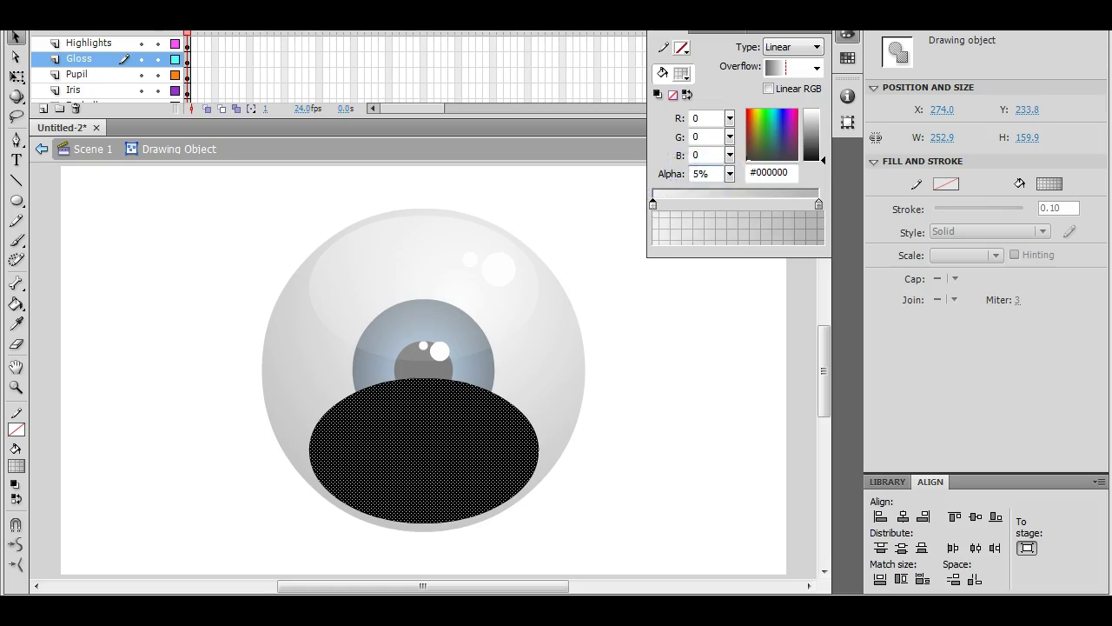
{"action": "left_click", "coordinate": [749, 341]}
{"action": "left_click", "coordinate": [93, 149]}
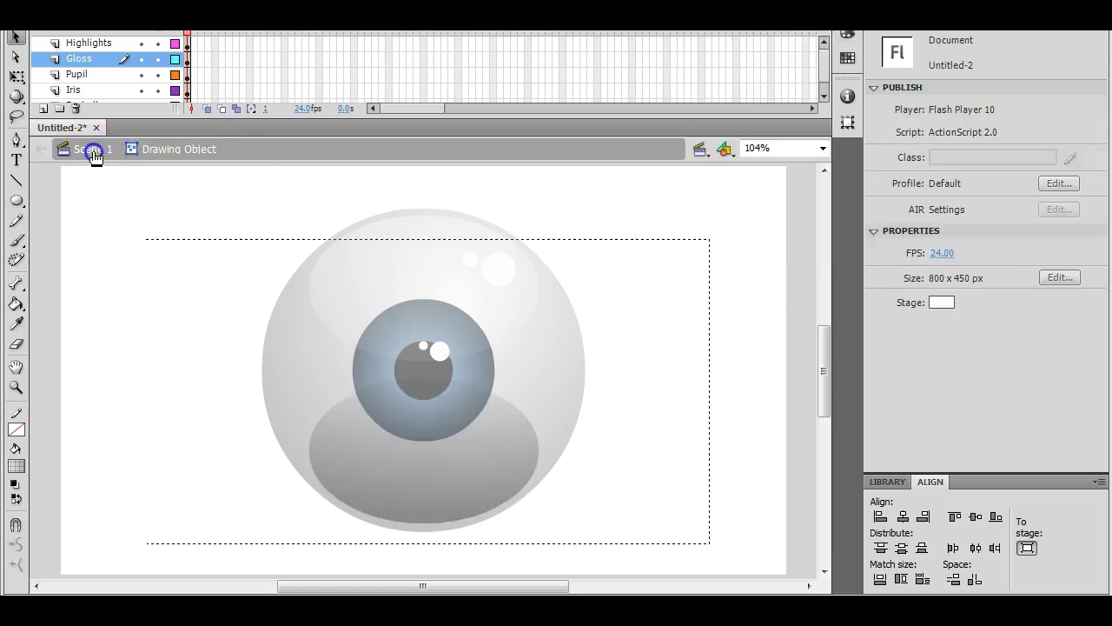
{"action": "left_click", "coordinate": [642, 221]}
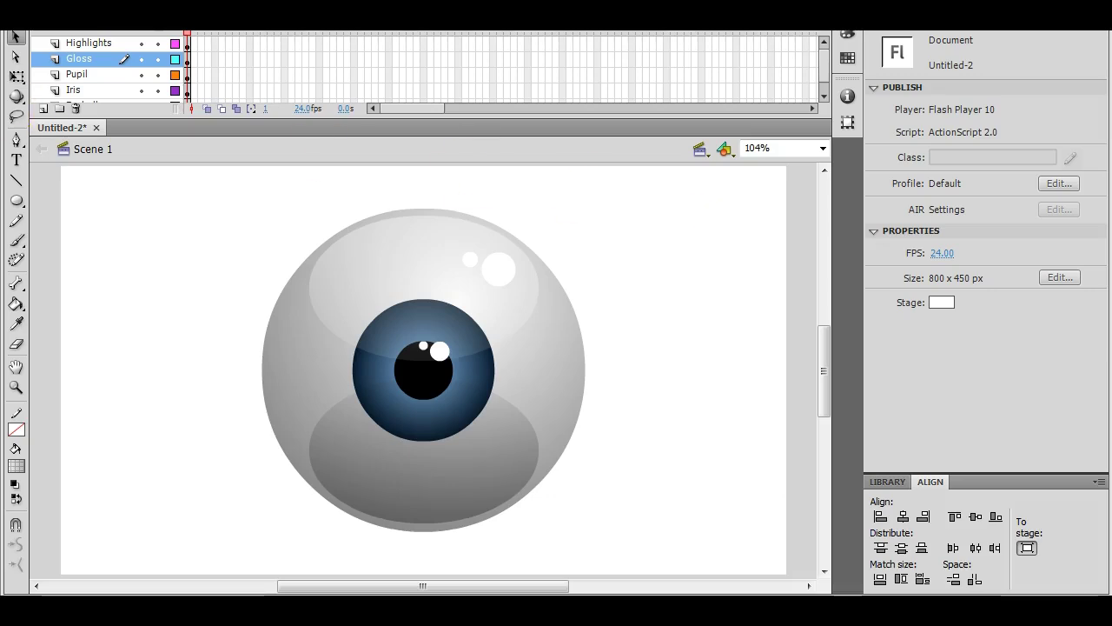
{"action": "left_click", "coordinate": [16, 200]}
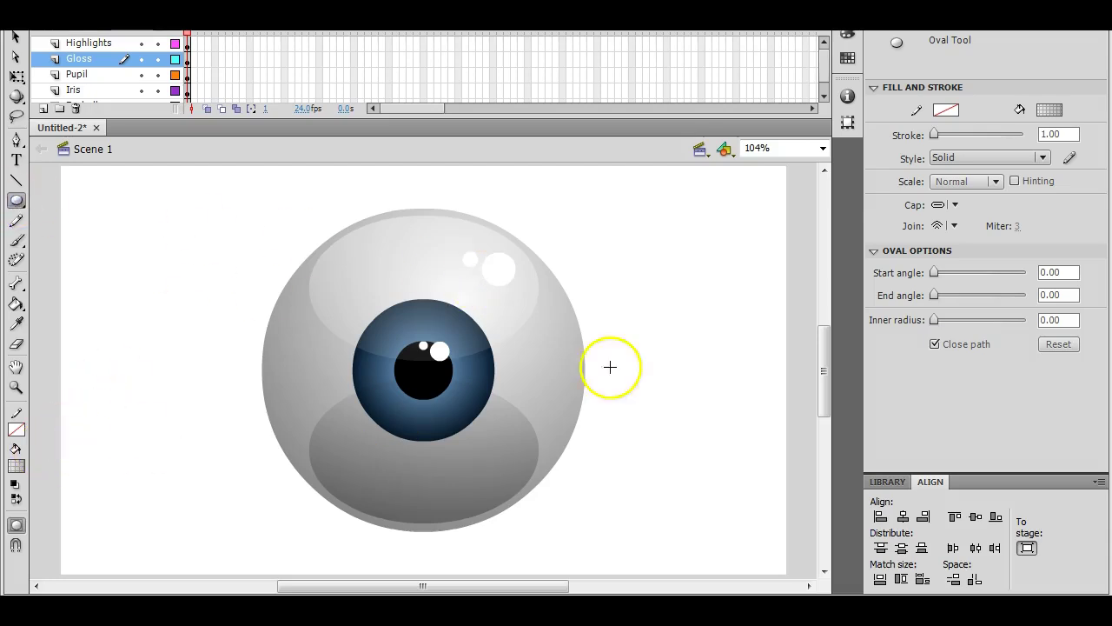
{"action": "left_click_drag", "start_coordinate": [619, 212], "coordinate": [760, 365]}
{"action": "left_click", "coordinate": [682, 299]}
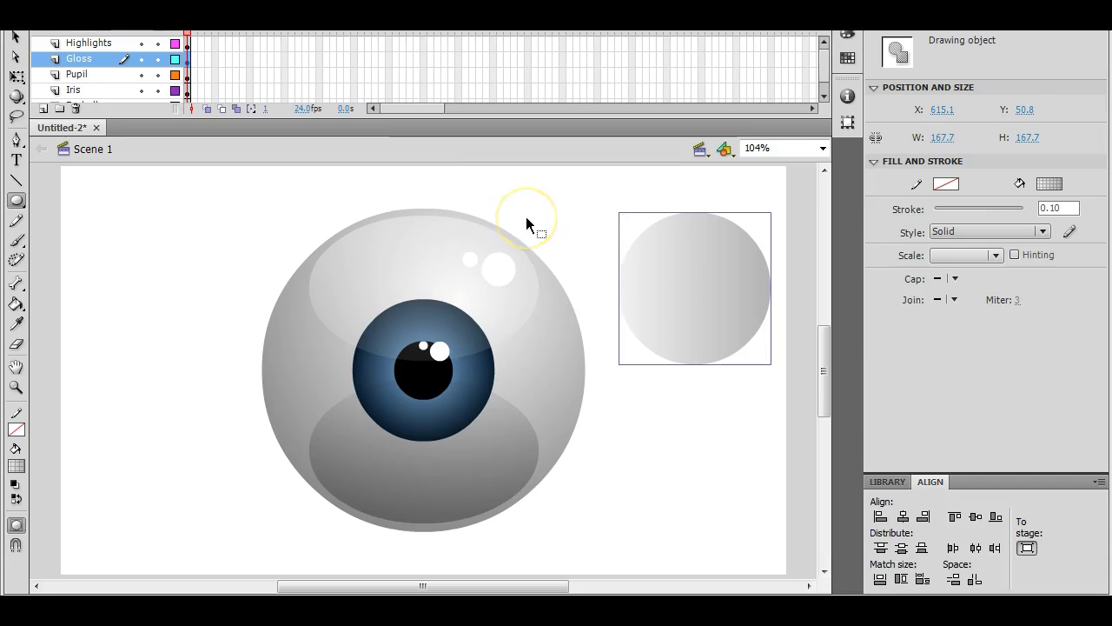
{"action": "key", "text": "Delete"}
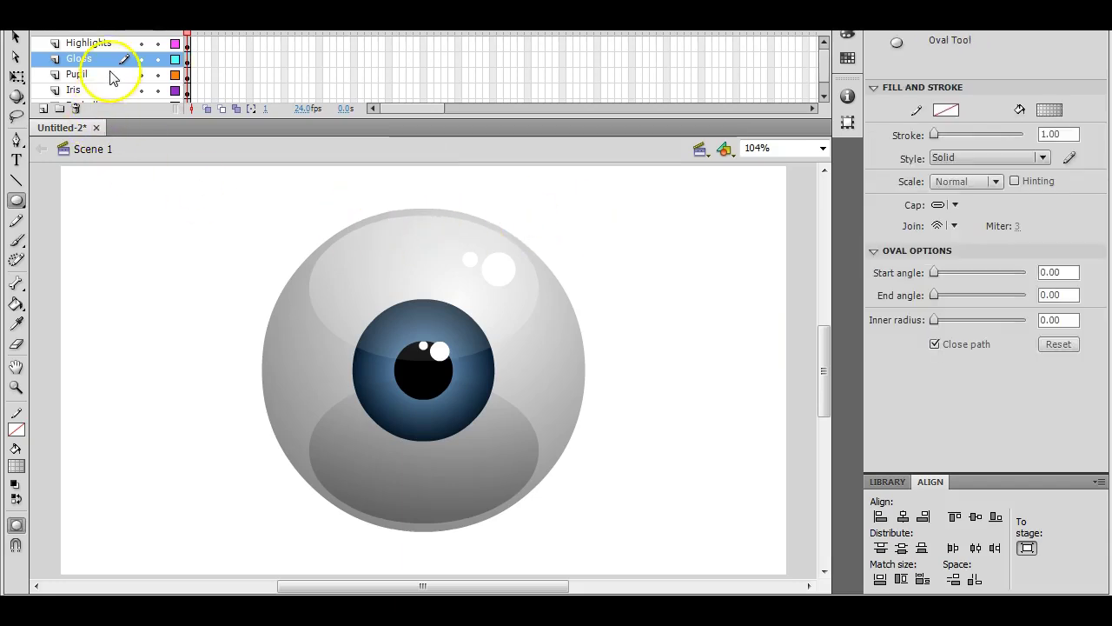
Add a new layer, move it beneath the Eyeball layer and rename it Shadow.
{"action": "scroll", "coordinate": [103, 82], "scroll_direction": "down", "scroll_amount": 1}
{"action": "left_click", "coordinate": [78, 89]}
{"action": "left_click", "coordinate": [43, 109]}
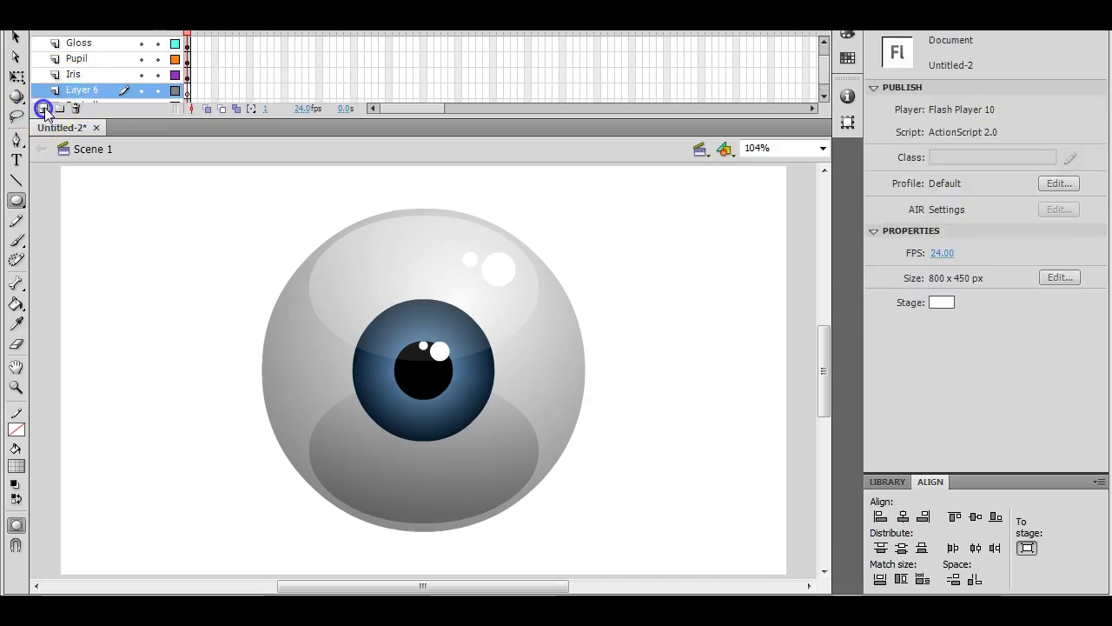
{"action": "scroll", "coordinate": [83, 97], "scroll_direction": "down", "scroll_amount": 1}
{"action": "left_click_drag", "start_coordinate": [81, 77], "coordinate": [83, 93]}
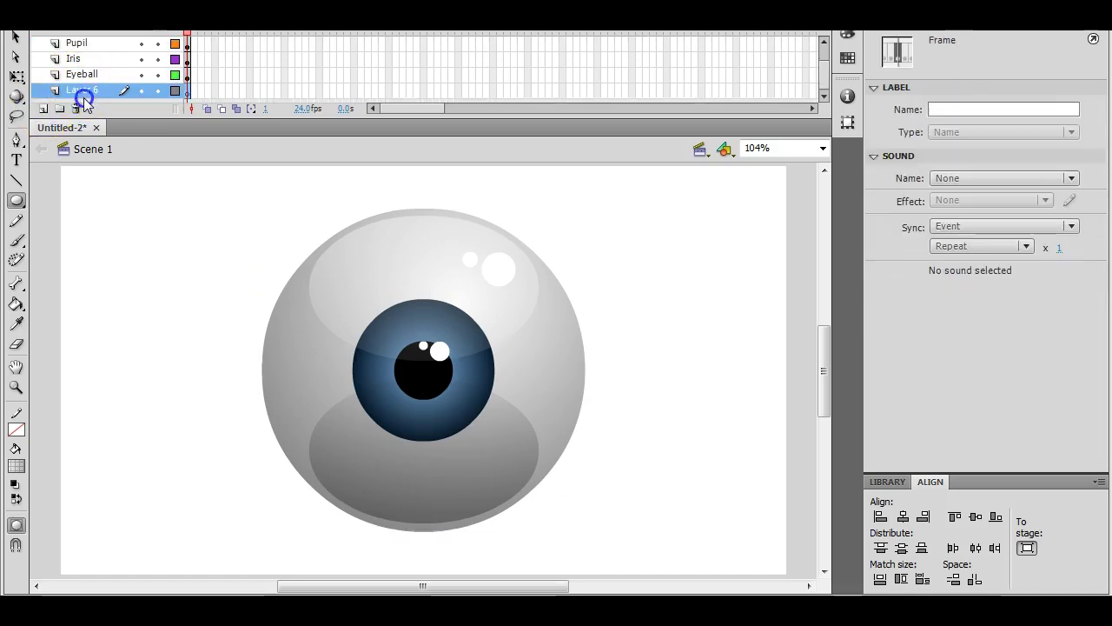
{"action": "double_click", "coordinate": [82, 91]}
{"action": "type", "text": "Shadow"}
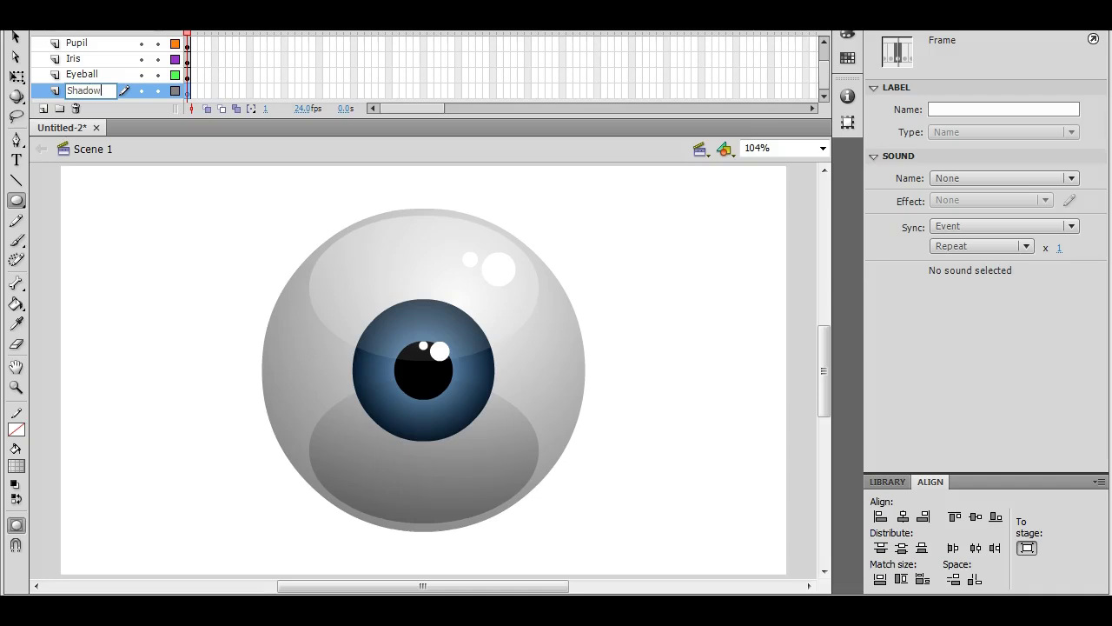
{"action": "key", "text": "Return"}
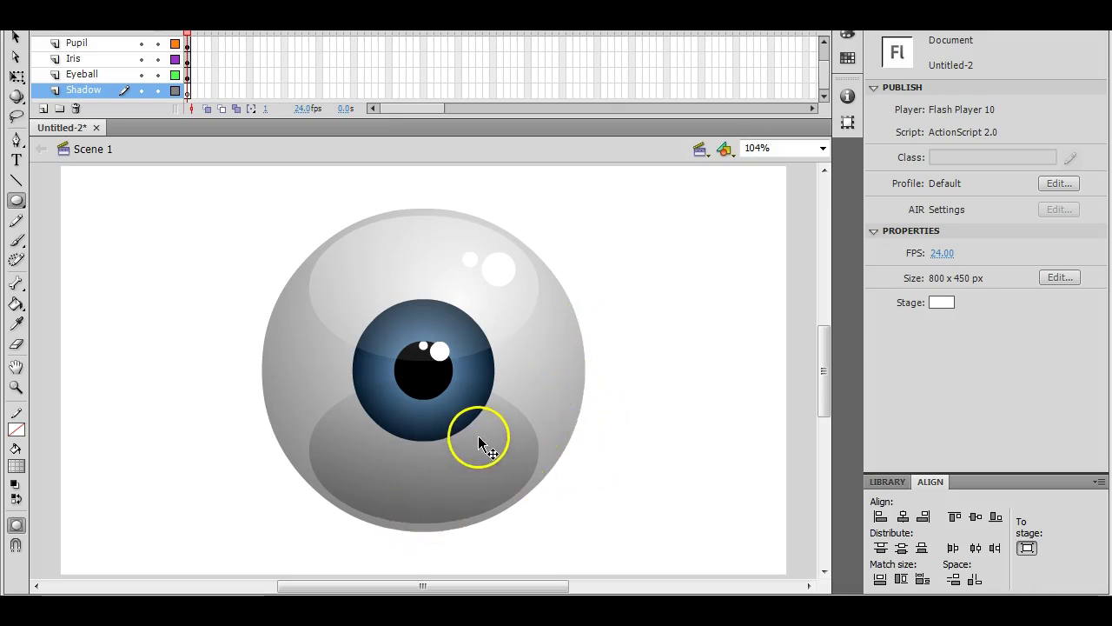
Draw a circle about 187 px across on the Shadow layer, beside the eyeball, and select it.
{"action": "mouse_move", "coordinate": [609, 219]}
{"action": "left_mouse_down"}
{"action": "mouse_move", "coordinate": [790, 380]}
{"action": "mouse_move", "coordinate": [778, 387]}
{"action": "left_mouse_up"}
{"action": "left_click", "coordinate": [21, 38]}
{"action": "left_click", "coordinate": [735, 339]}
Open the circle's drawing object and change its fill to a radial gradient.
{"action": "double_click", "coordinate": [702, 296]}
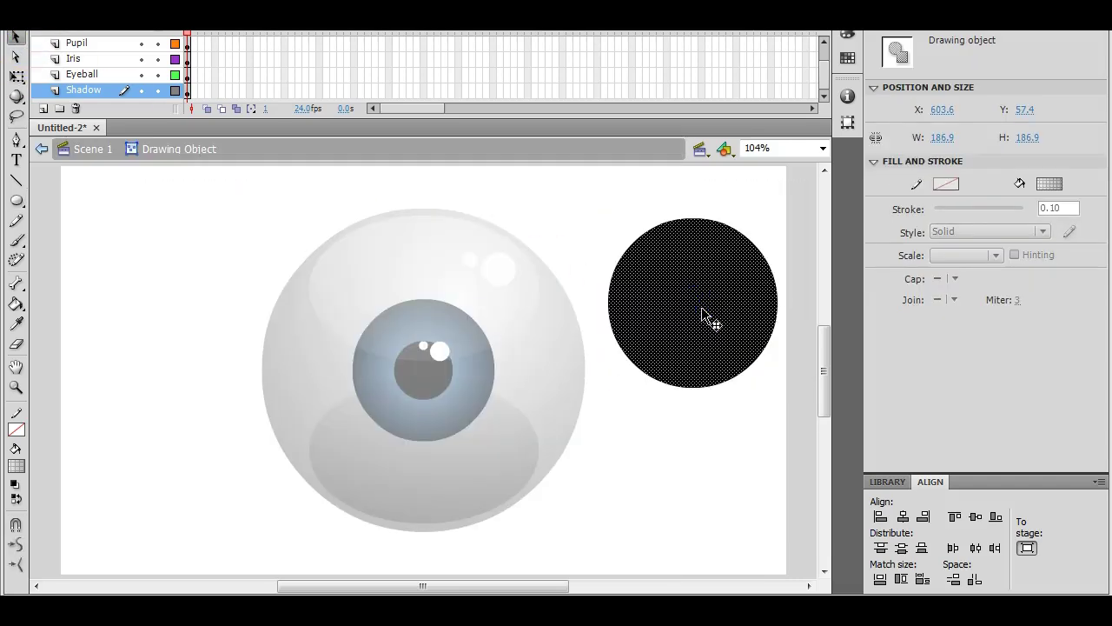
{"action": "left_click", "coordinate": [848, 38]}
{"action": "left_click", "coordinate": [798, 47]}
{"action": "left_click", "coordinate": [791, 97]}
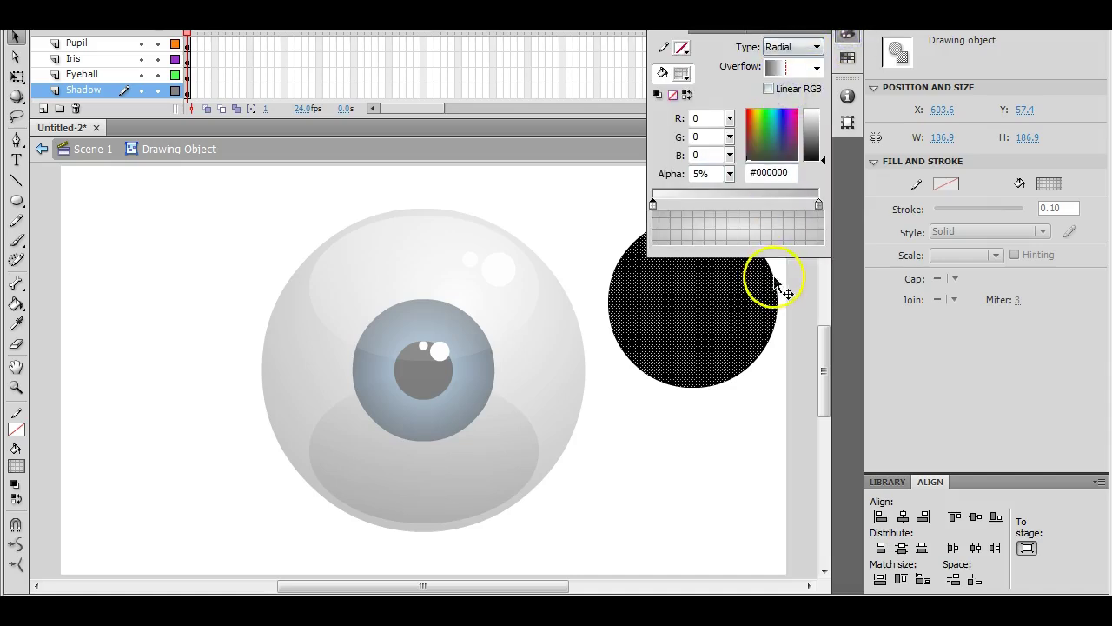
{"action": "left_click", "coordinate": [759, 417]}
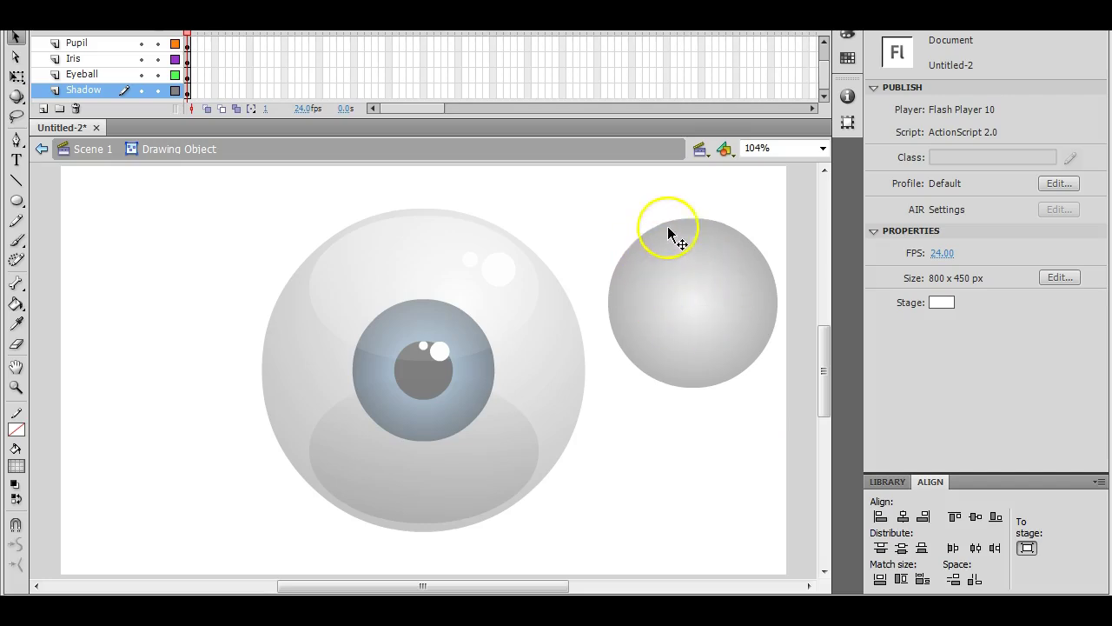
Swap the circle's gradient stops and set the alpha of the inner black stop to 35%.
{"action": "key", "text": "ctrl+a"}
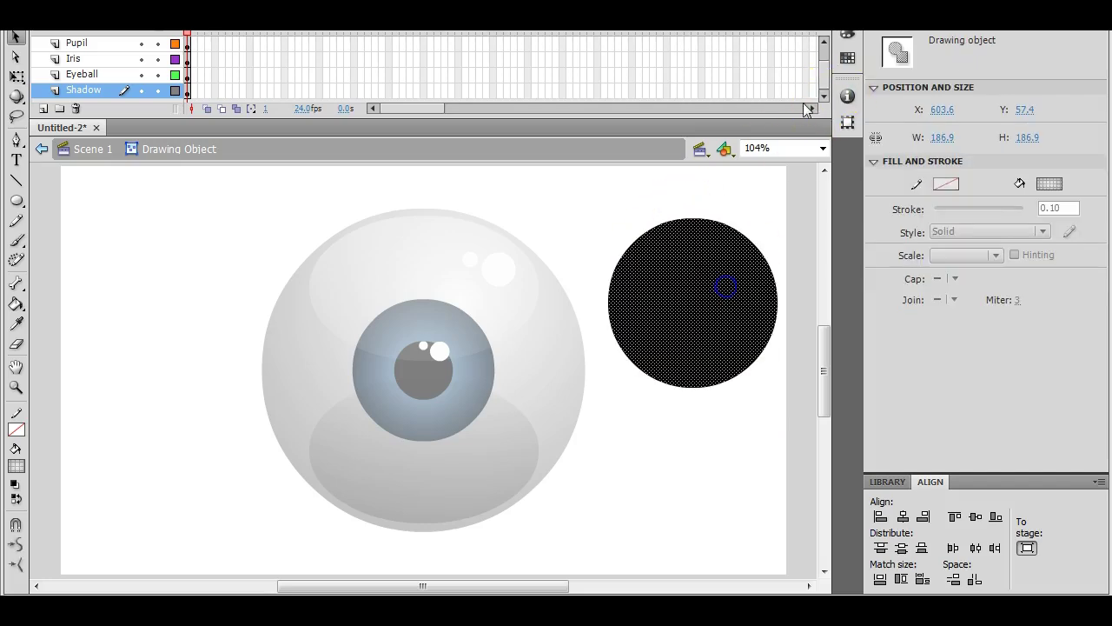
{"action": "left_click", "coordinate": [848, 36]}
{"action": "left_click", "coordinate": [718, 204]}
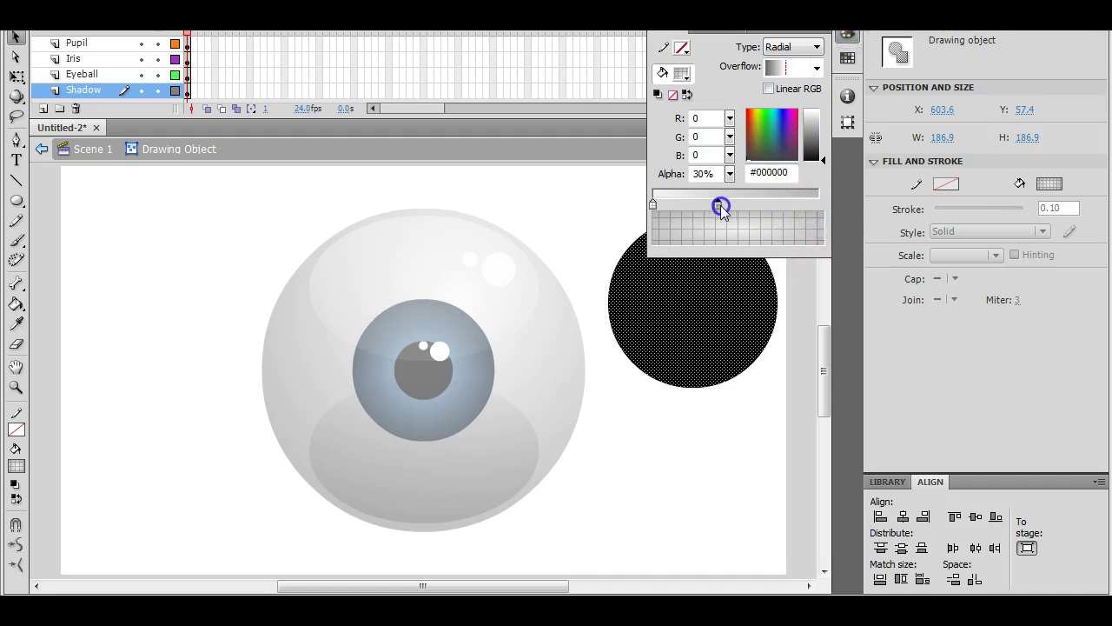
{"action": "left_click_drag", "start_coordinate": [654, 204], "coordinate": [839, 206]}
{"action": "left_click", "coordinate": [718, 205]}
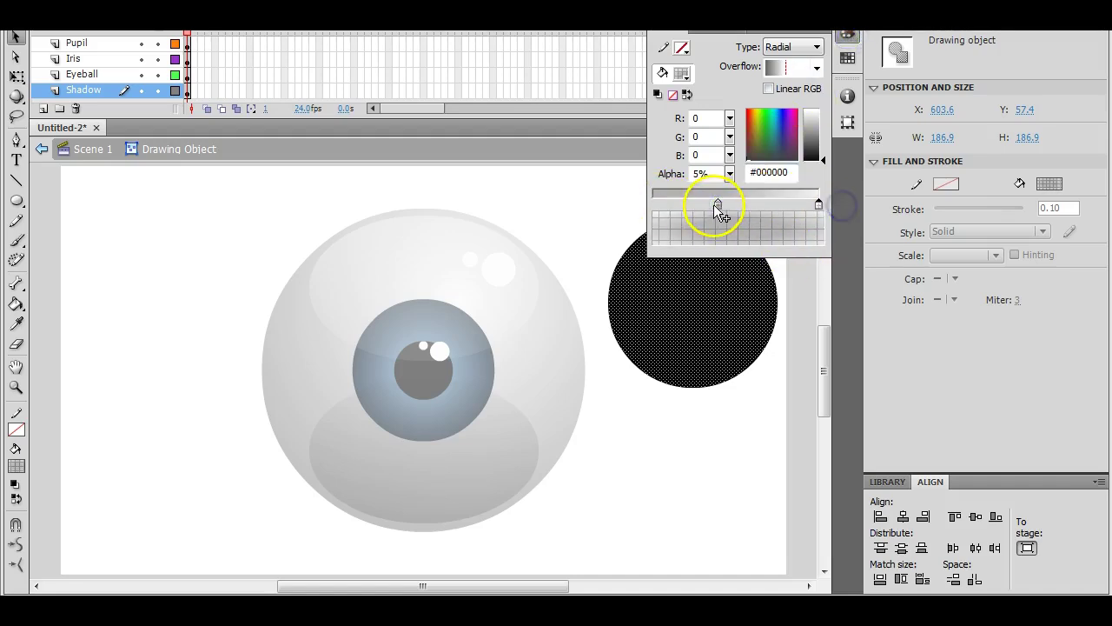
{"action": "left_click_drag", "start_coordinate": [718, 205], "coordinate": [633, 207]}
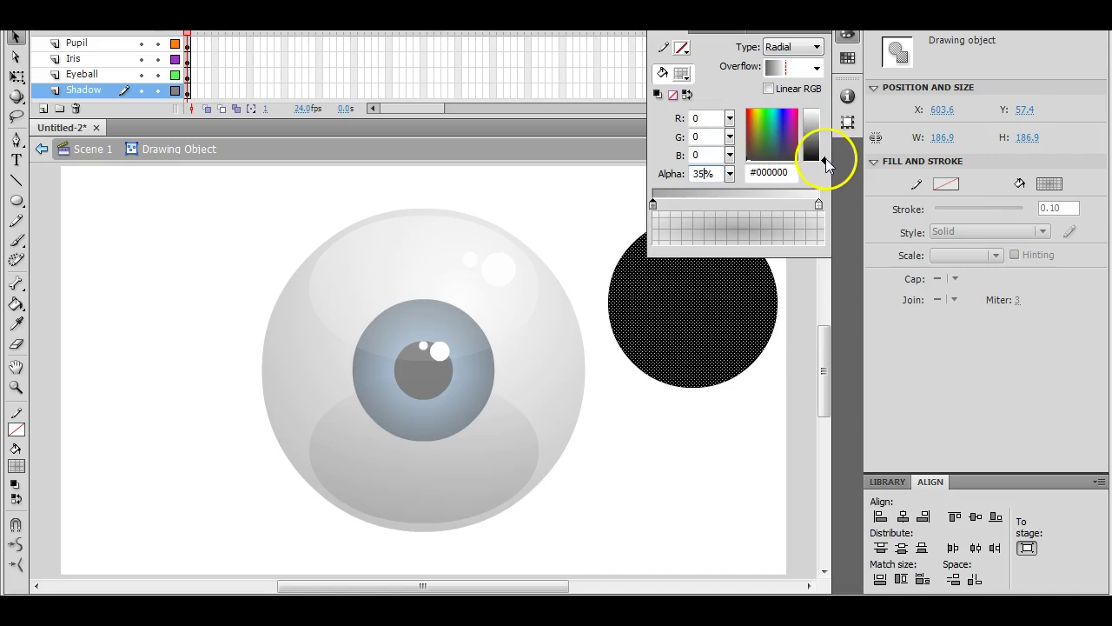
Set the alpha of the gradient's outer black stop to 0% and deselect the circle.
{"action": "left_click", "coordinate": [820, 205]}
{"action": "left_click_drag", "start_coordinate": [824, 143], "coordinate": [826, 171]}
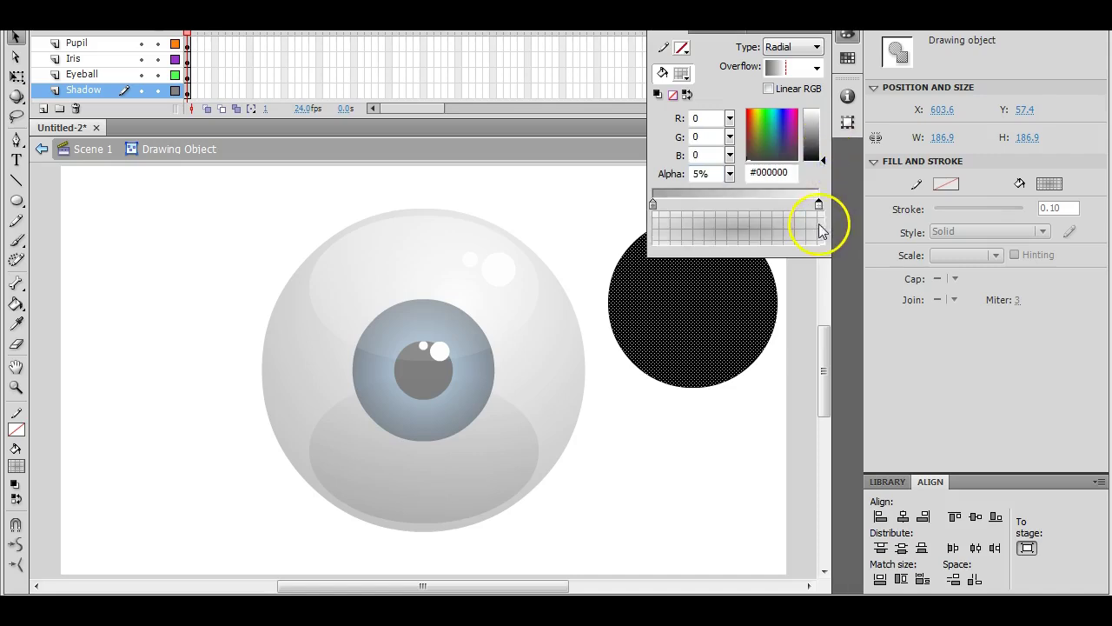
{"action": "double_click", "coordinate": [700, 173]}
{"action": "type", "text": "0"}
{"action": "key", "text": "Return"}
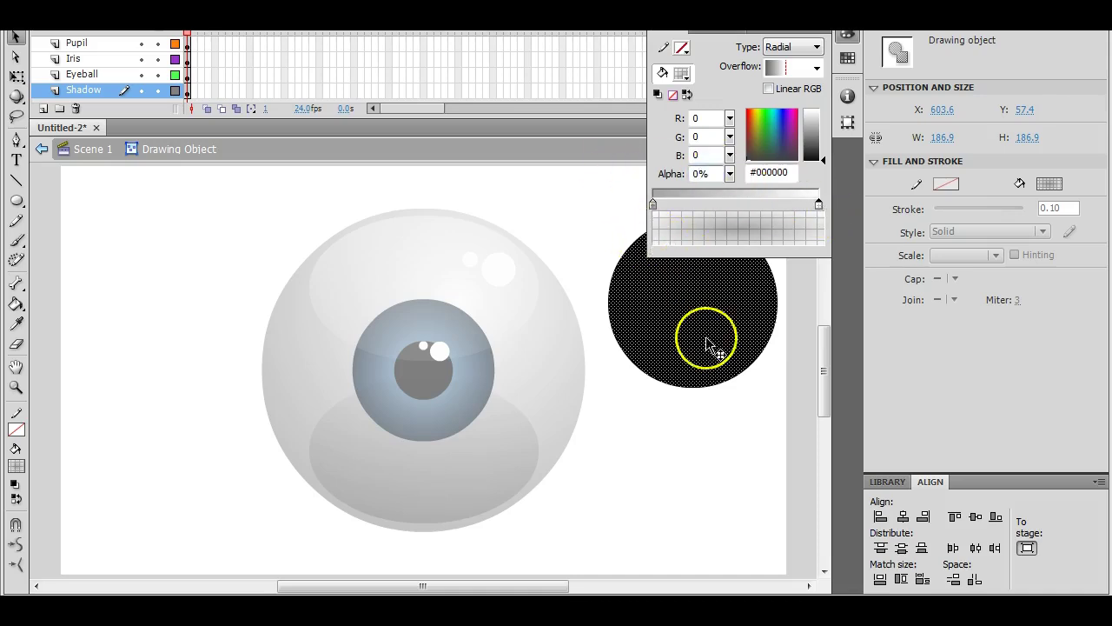
{"action": "left_click", "coordinate": [714, 433]}
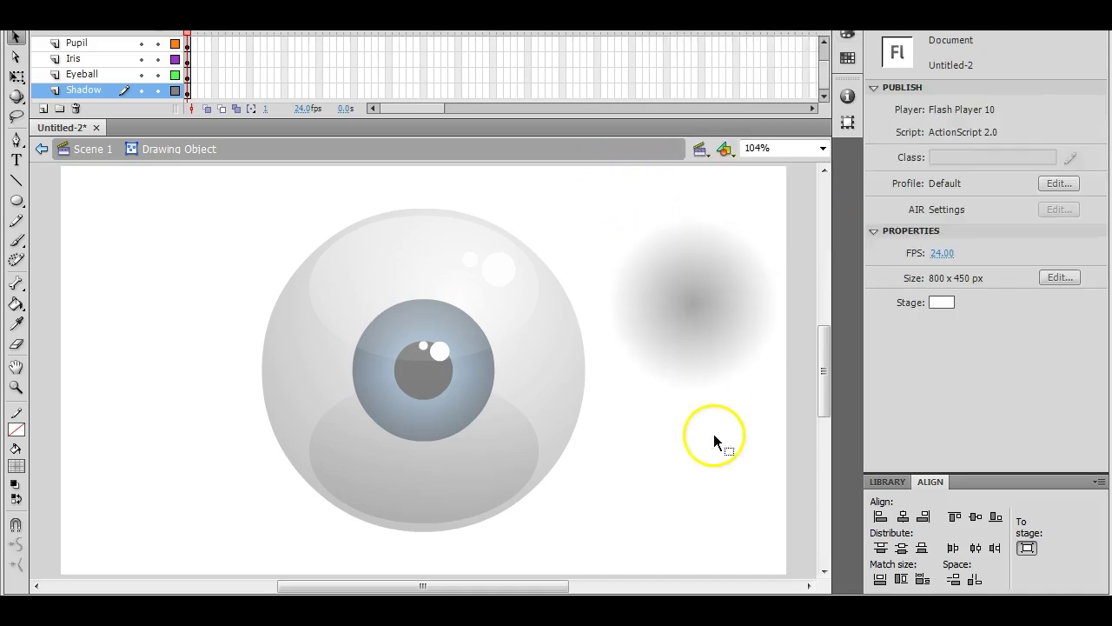
Shift the gradient's 35% alpha stop outward, close to the transparent end stop, so only the circle's edge fades.
{"action": "left_click", "coordinate": [687, 308]}
{"action": "left_click", "coordinate": [848, 34]}
{"action": "left_click", "coordinate": [653, 205]}
{"action": "left_click_drag", "start_coordinate": [653, 205], "coordinate": [790, 208]}
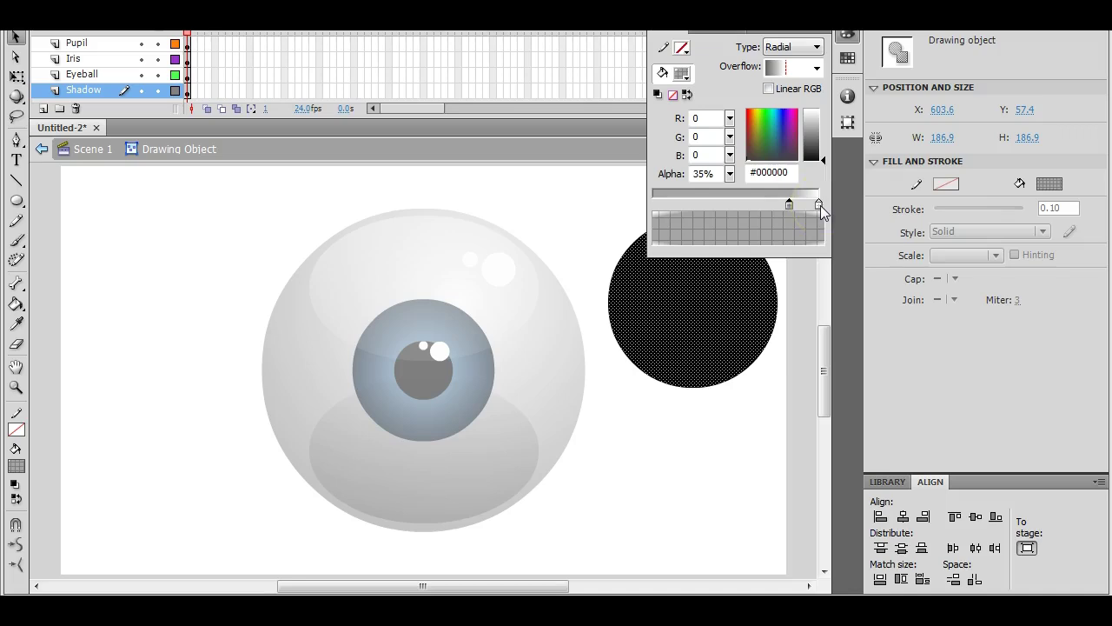
{"action": "left_click", "coordinate": [676, 445]}
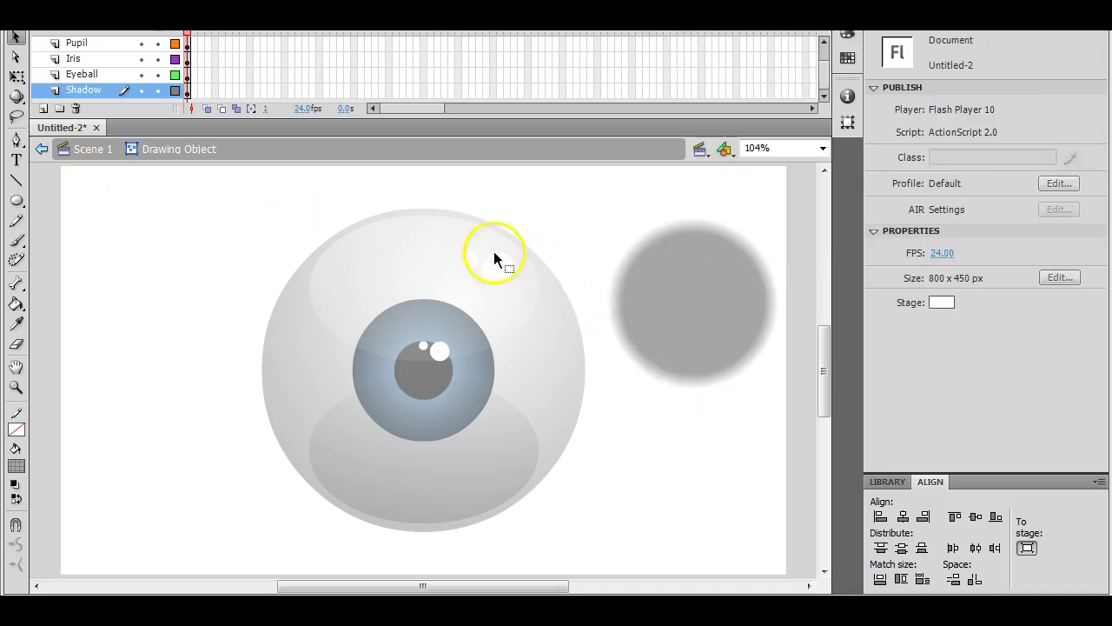
Return to Scene 1 and use Free Transform to squash and widen the grey circle into a flat ellipse.
{"action": "left_click", "coordinate": [88, 151]}
{"action": "mouse_move", "coordinate": [710, 329]}
{"action": "left_mouse_down"}
{"action": "mouse_move", "coordinate": [639, 347]}
{"action": "mouse_move", "coordinate": [388, 527]}
{"action": "mouse_move", "coordinate": [440, 521]}
{"action": "mouse_move", "coordinate": [449, 502]}
{"action": "mouse_move", "coordinate": [709, 404]}
{"action": "left_mouse_up"}
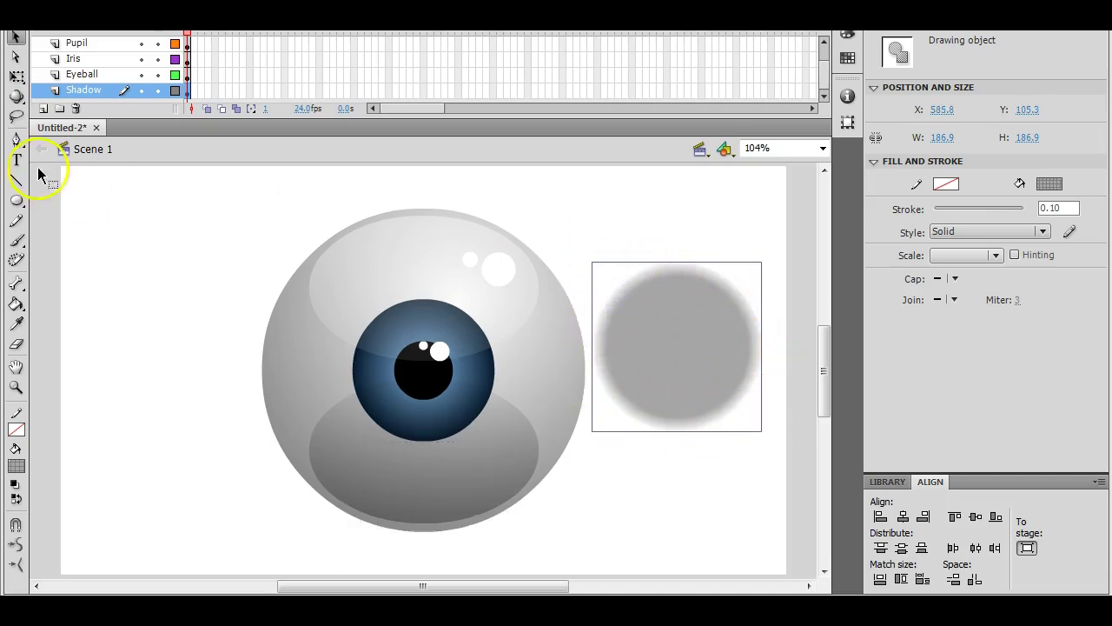
{"action": "left_click", "coordinate": [16, 76]}
{"action": "left_click_drag", "start_coordinate": [678, 262], "coordinate": [679, 391]}
{"action": "left_click_drag", "start_coordinate": [592, 411], "coordinate": [437, 408]}
Move the shadow ellipse beneath the eyeball, adjust its left side and deselect it.
{"action": "left_click_drag", "start_coordinate": [670, 423], "coordinate": [453, 524]}
{"action": "left_click", "coordinate": [636, 454]}
{"action": "left_click_drag", "start_coordinate": [314, 526], "coordinate": [332, 521]}
{"action": "left_click", "coordinate": [700, 430]}
Switch to Chrome to compare the shadow with the reference eyeballs, and return to Flash.
{"action": "left_click", "coordinate": [742, 339]}
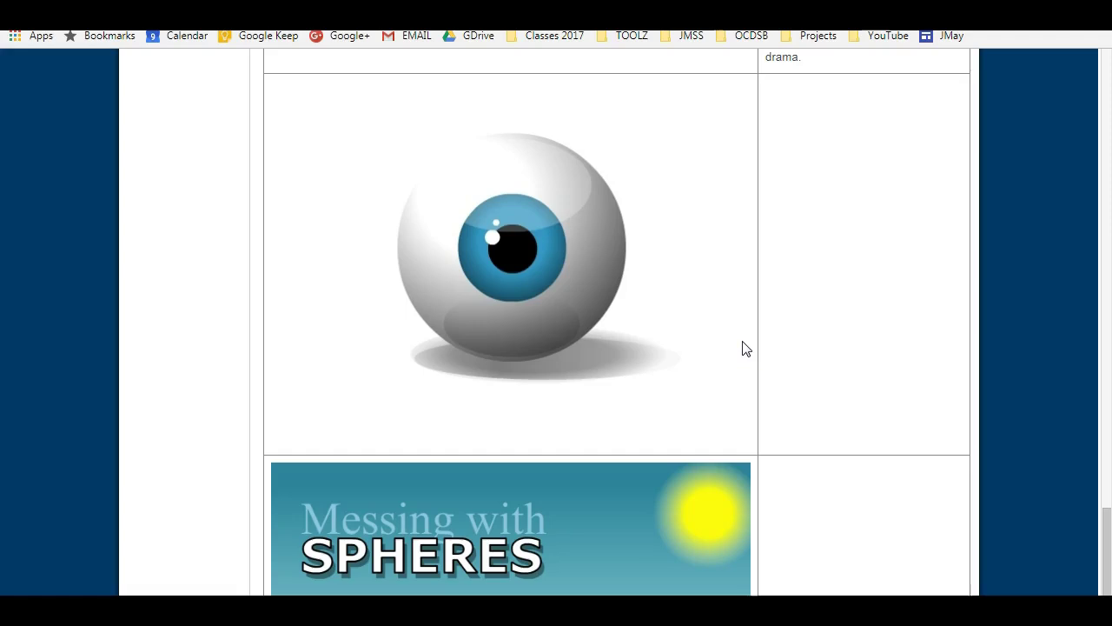
{"action": "scroll", "coordinate": [548, 310], "scroll_direction": "up", "scroll_amount": 1}
{"action": "scroll", "coordinate": [548, 310], "scroll_direction": "up", "scroll_amount": 4}
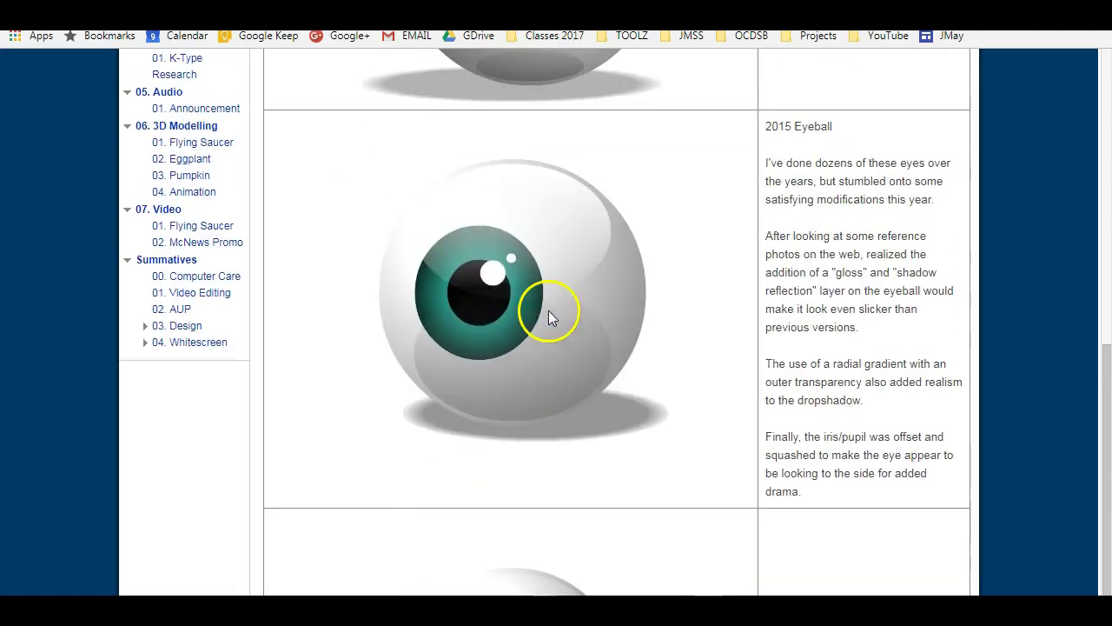
{"action": "scroll", "coordinate": [582, 330], "scroll_direction": "up", "scroll_amount": 9}
{"action": "scroll", "coordinate": [596, 343], "scroll_direction": "down", "scroll_amount": 5}
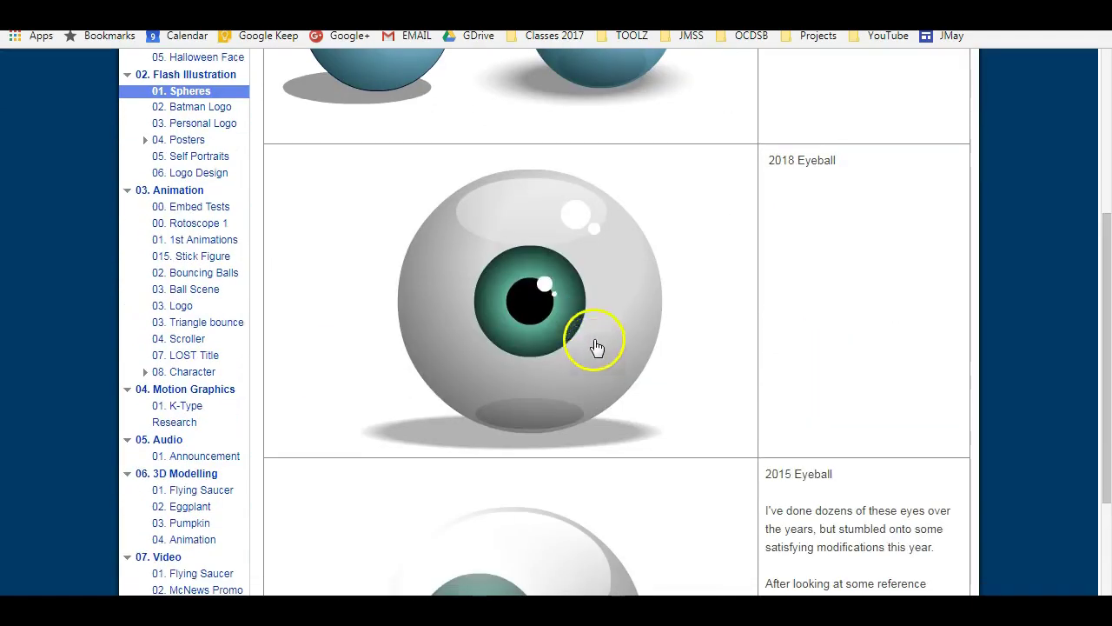
{"action": "key", "text": "alt+Tab"}
{"action": "key", "text": "alt+Tab"}
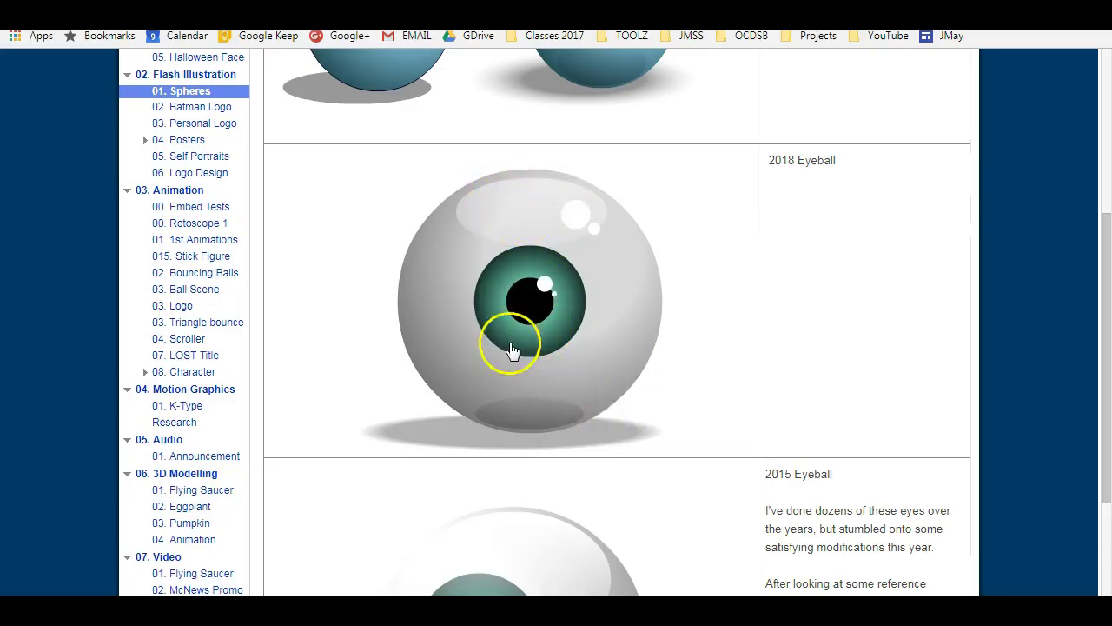
{"action": "scroll", "coordinate": [526, 391], "scroll_direction": "down", "scroll_amount": 2}
{"action": "scroll", "coordinate": [555, 456], "scroll_direction": "down", "scroll_amount": 1}
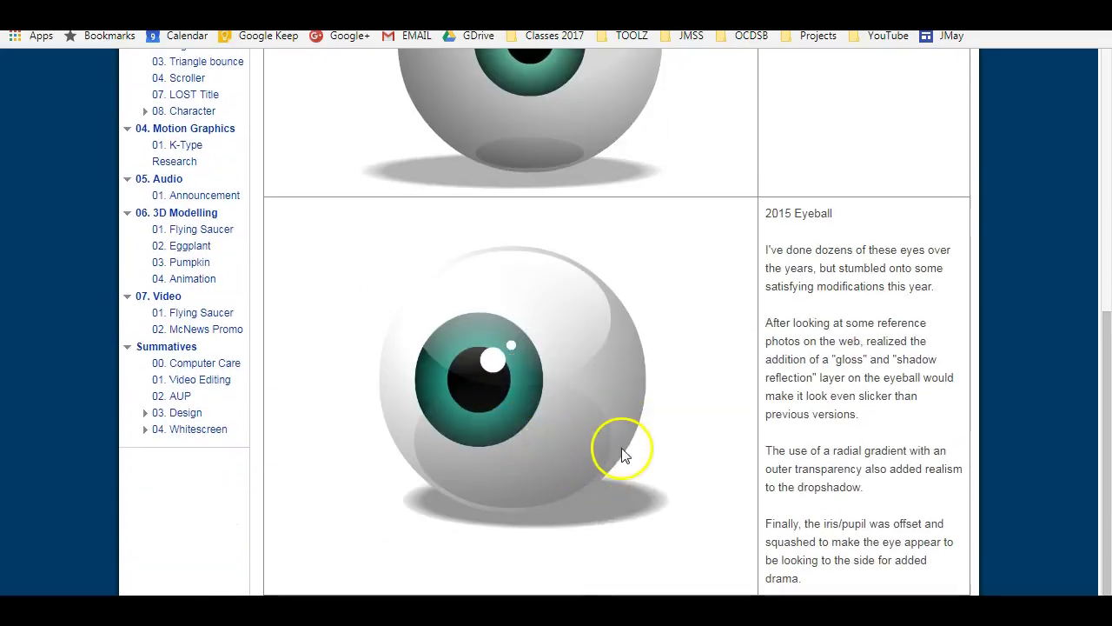
{"action": "key", "text": "alt+Tab"}
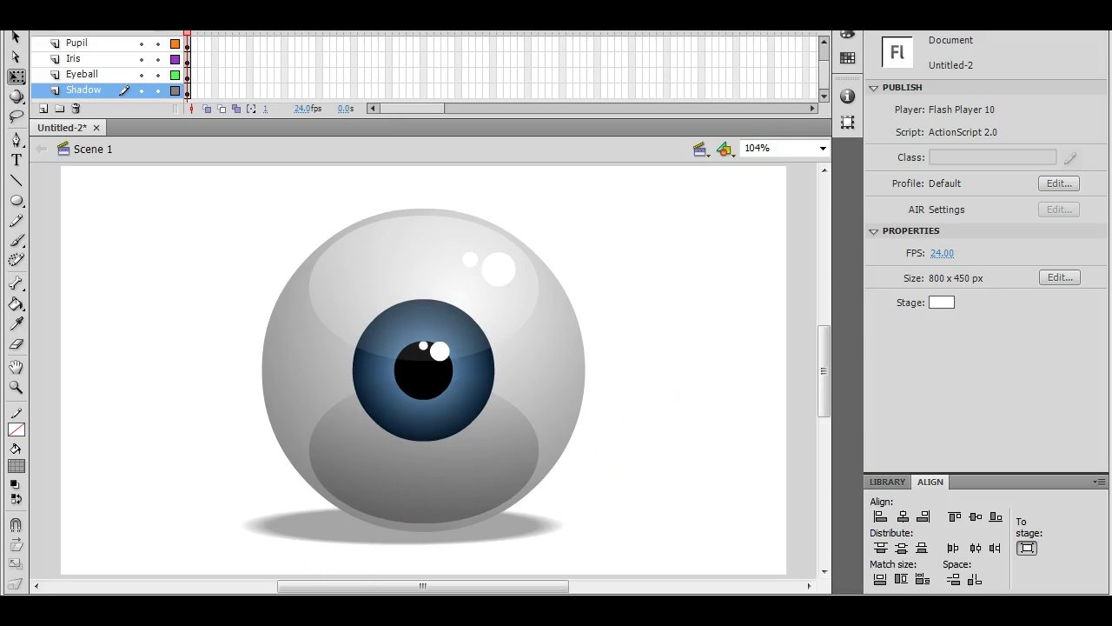